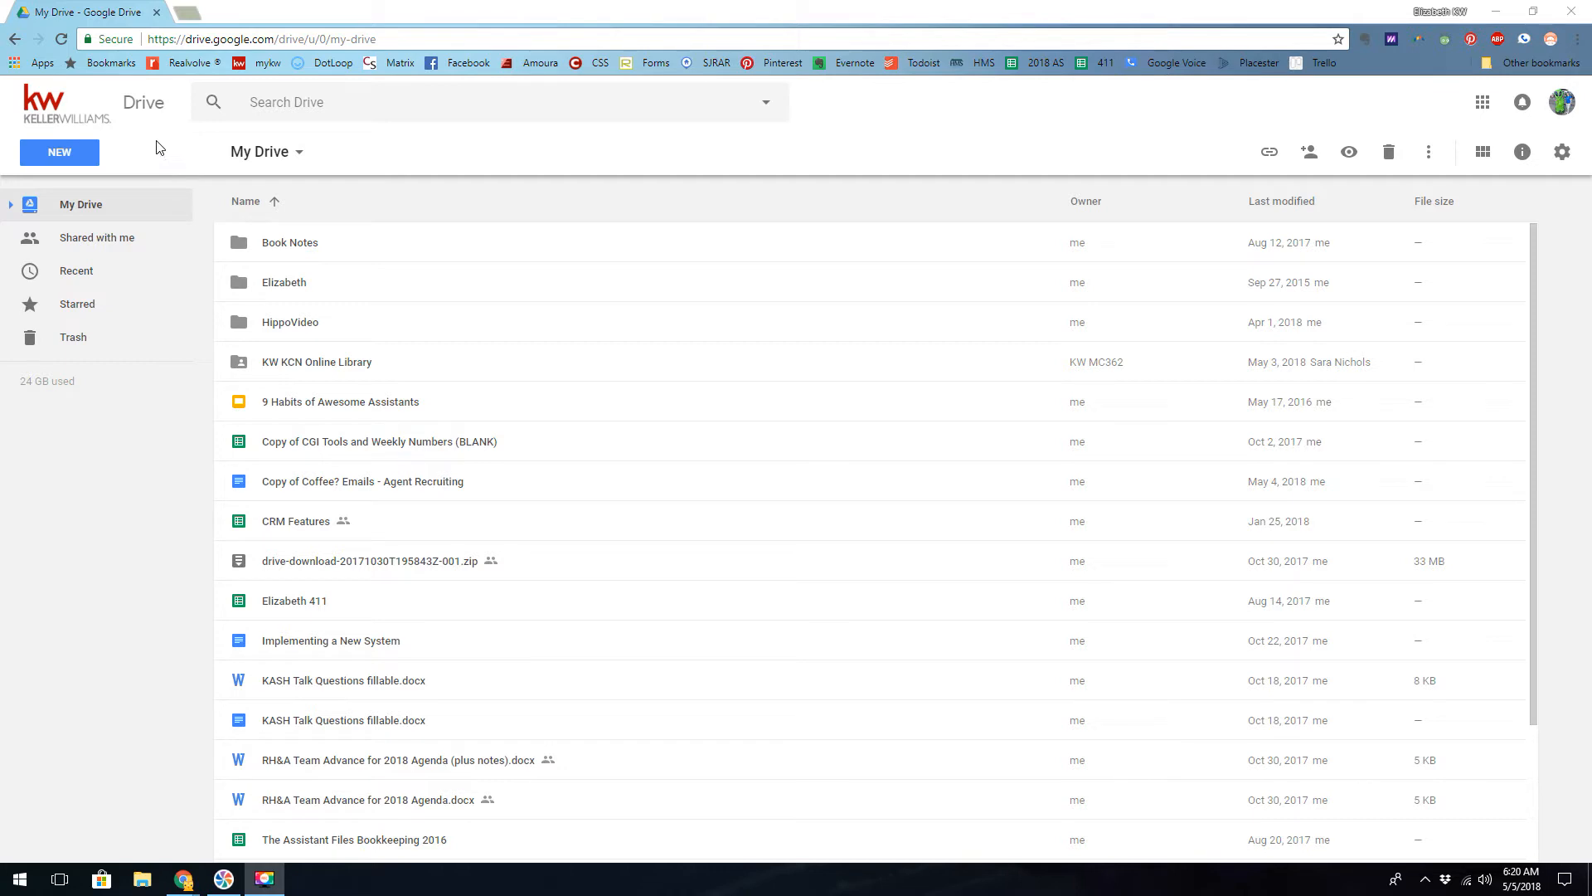
# - Create a new blank Google Form from Drive
pyautogui.click(59, 155)
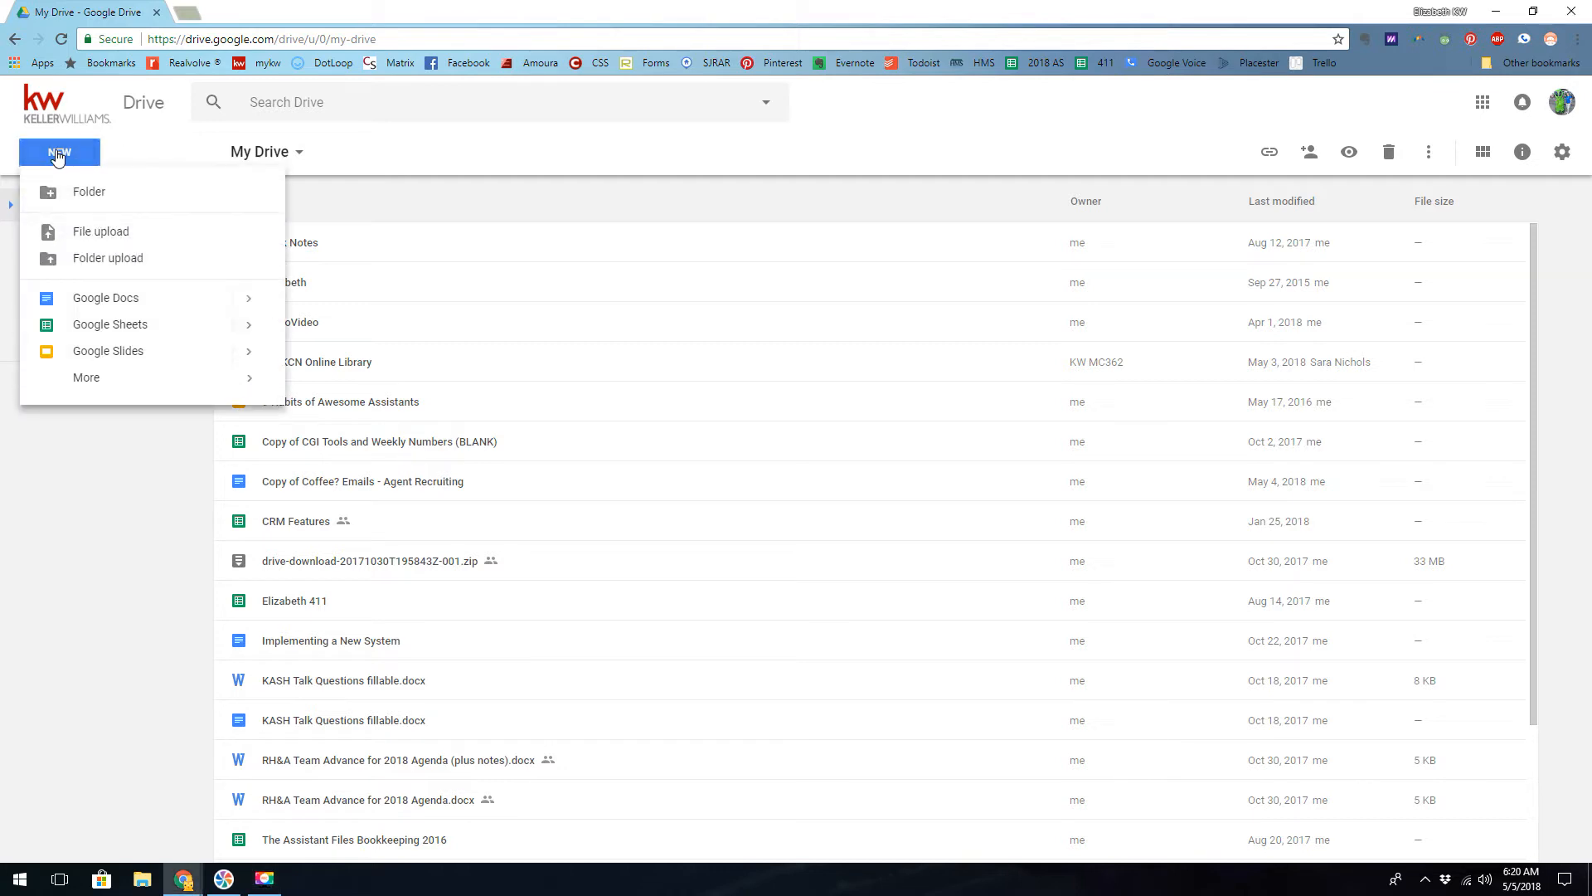
pyautogui.moveTo(87, 383)
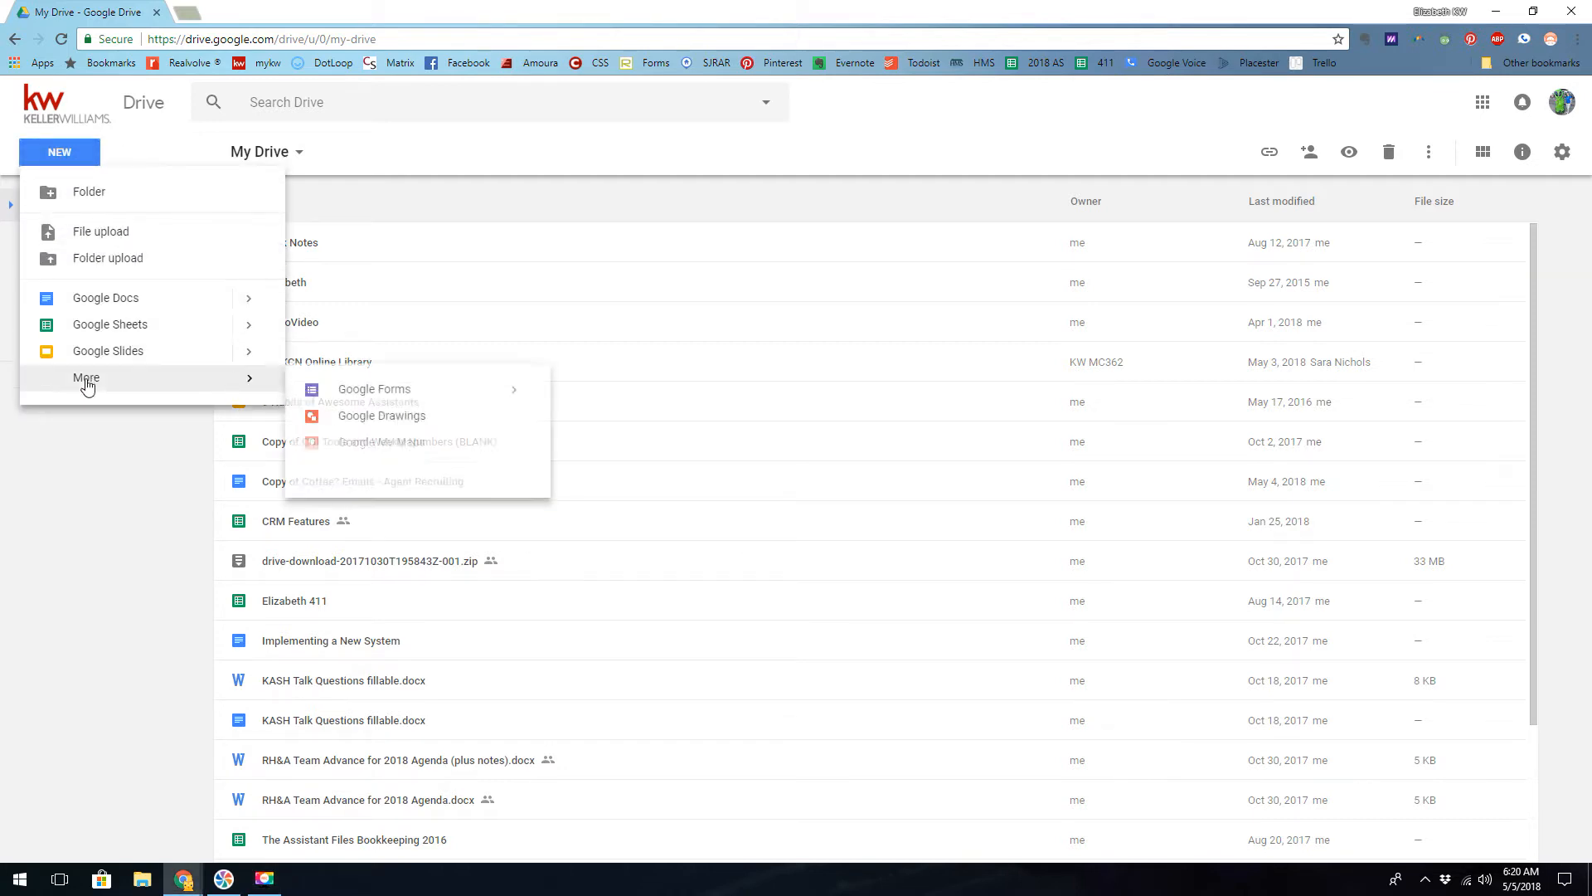
pyautogui.click(375, 394)
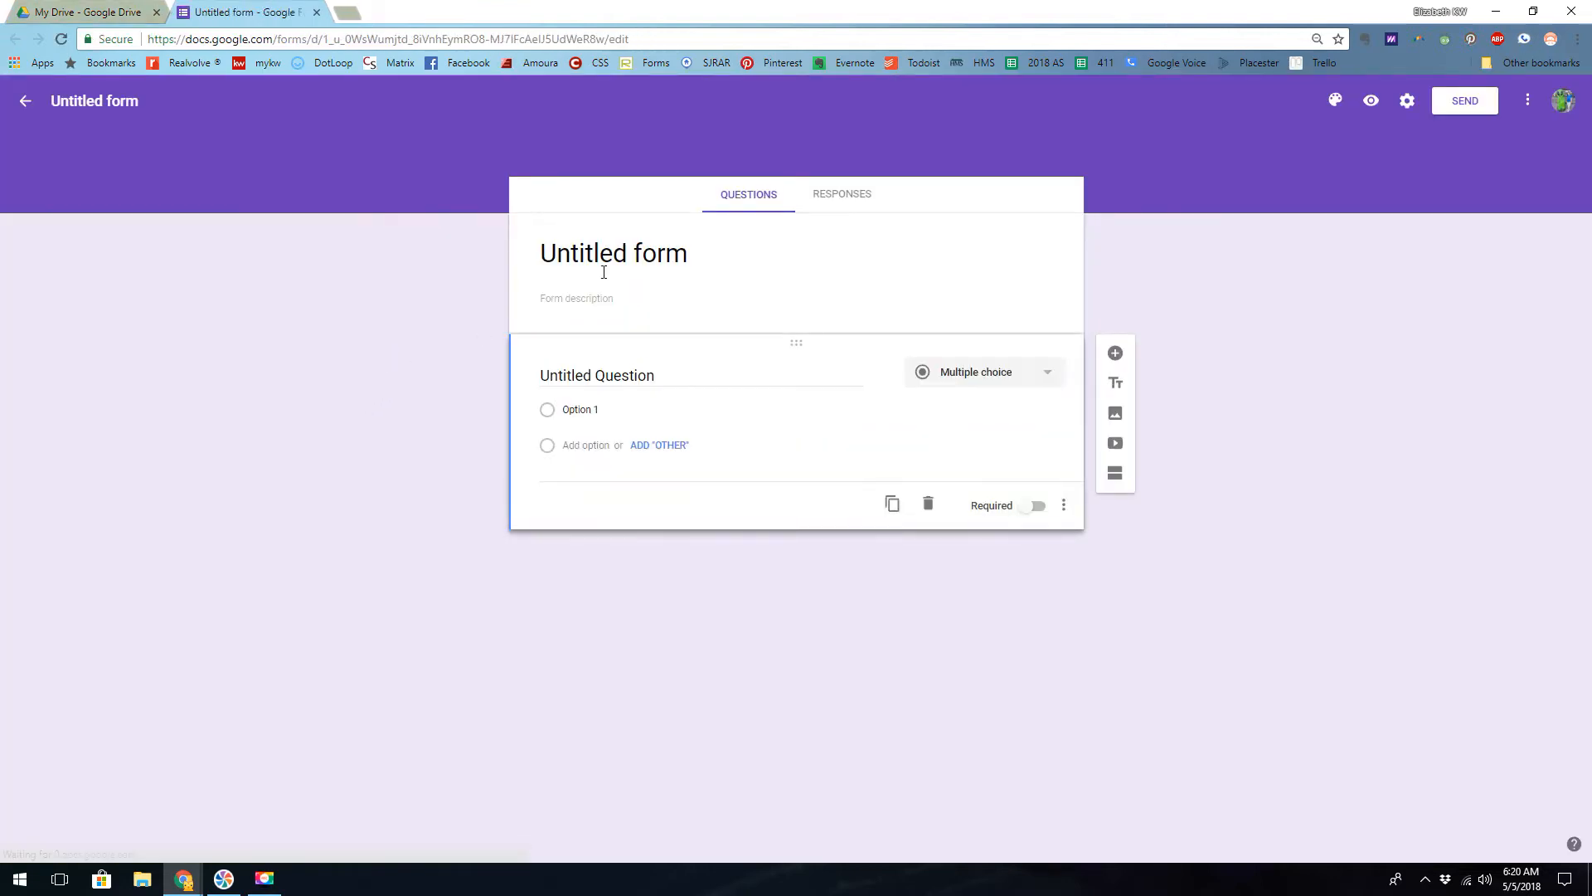
# - Title the form "Listing Docs Request Form"
pyautogui.click(569, 252)
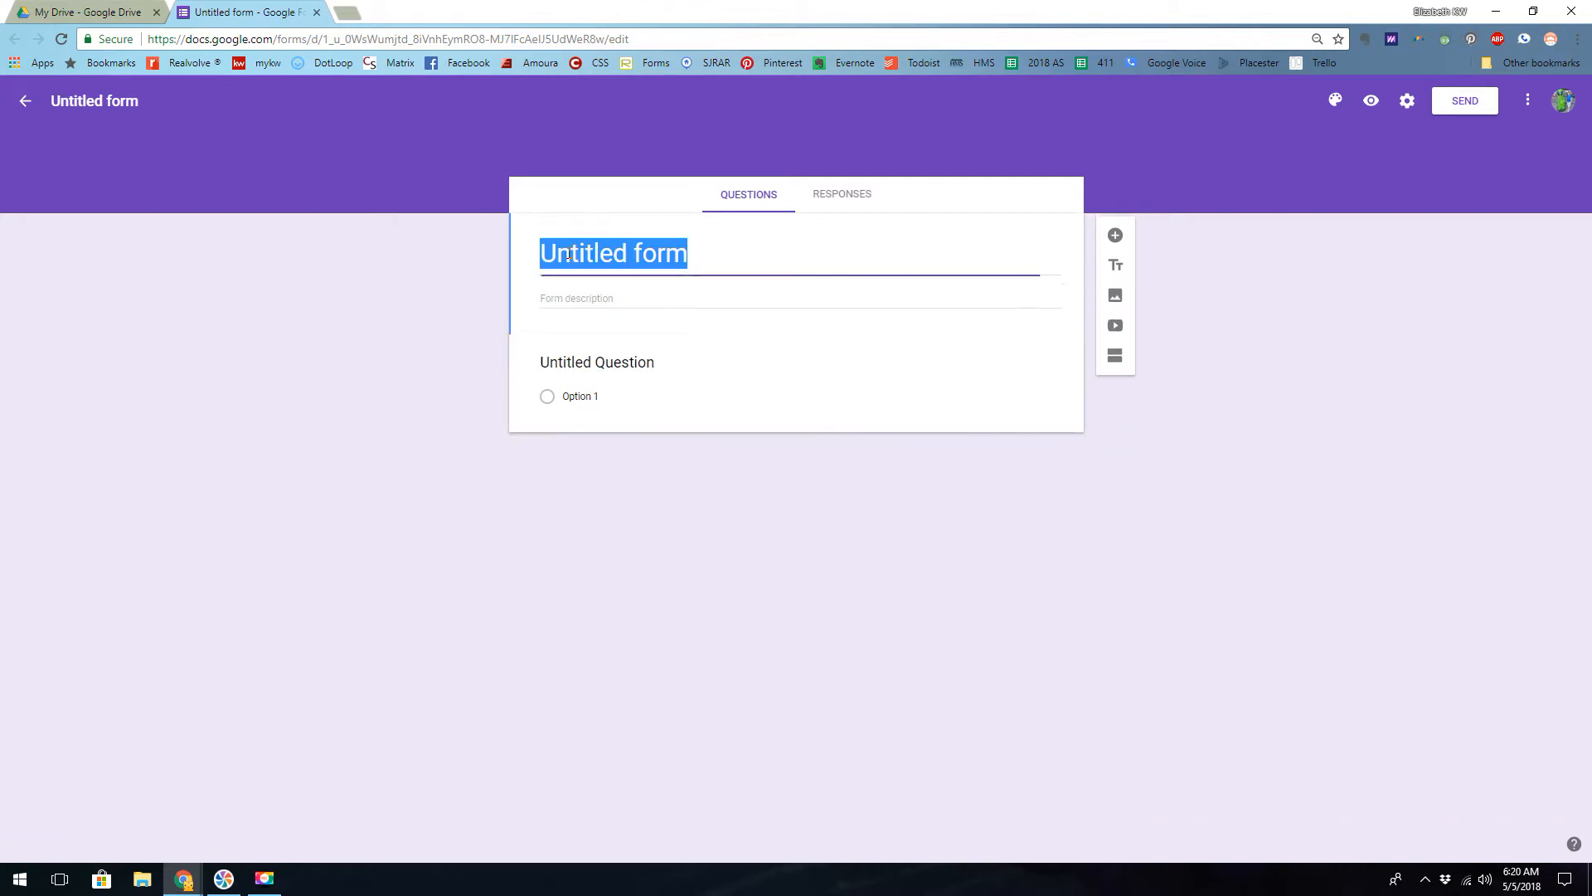
pyautogui.write('Listi')
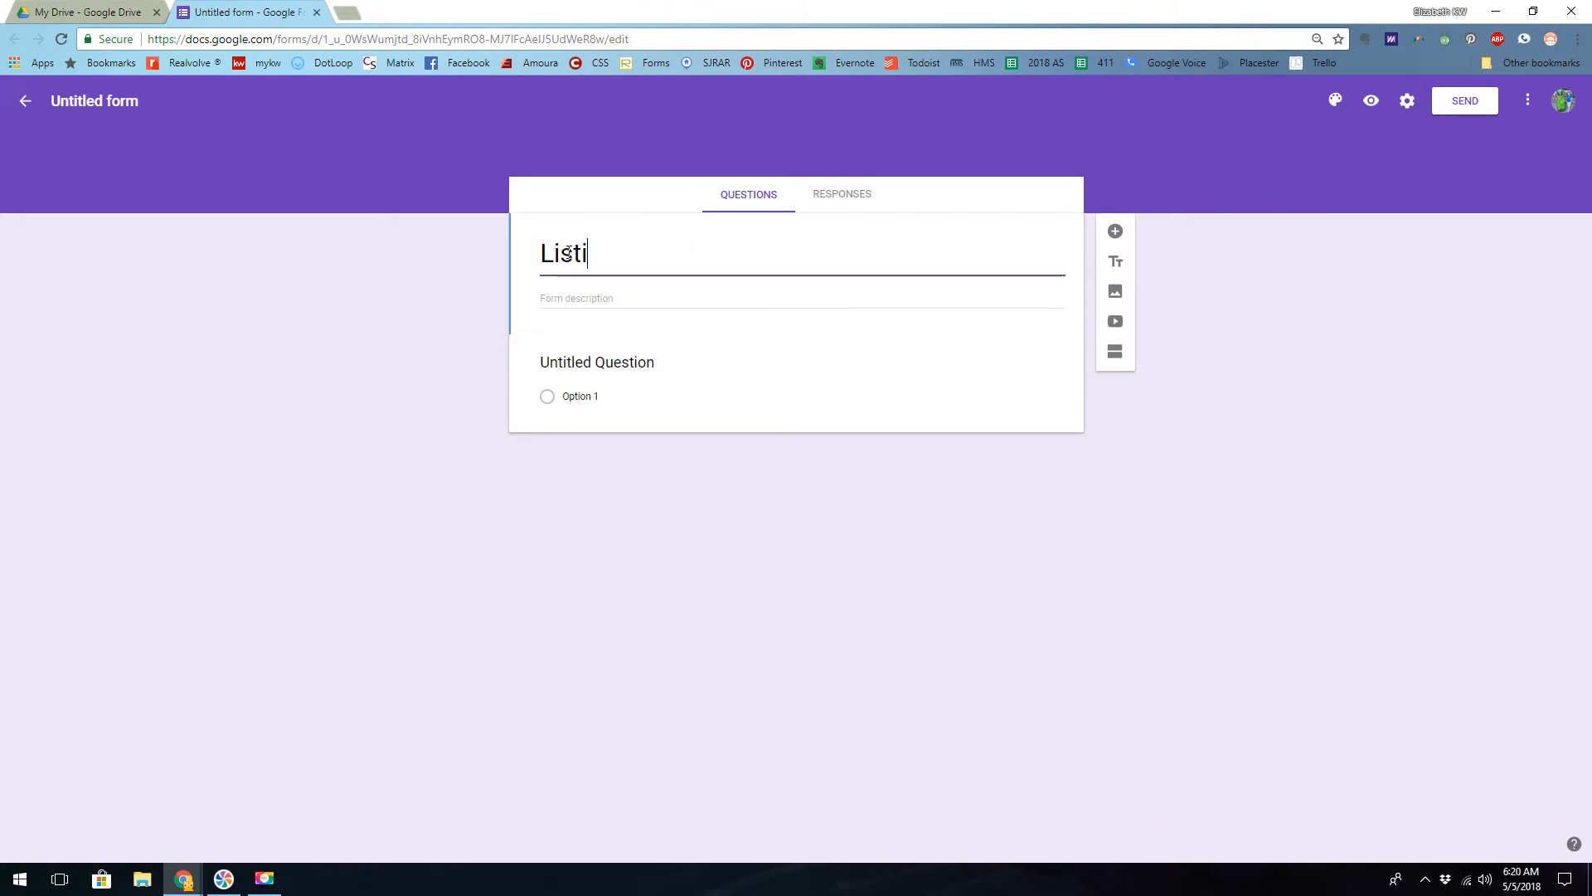
pyautogui.write('ng Docs Request Form')
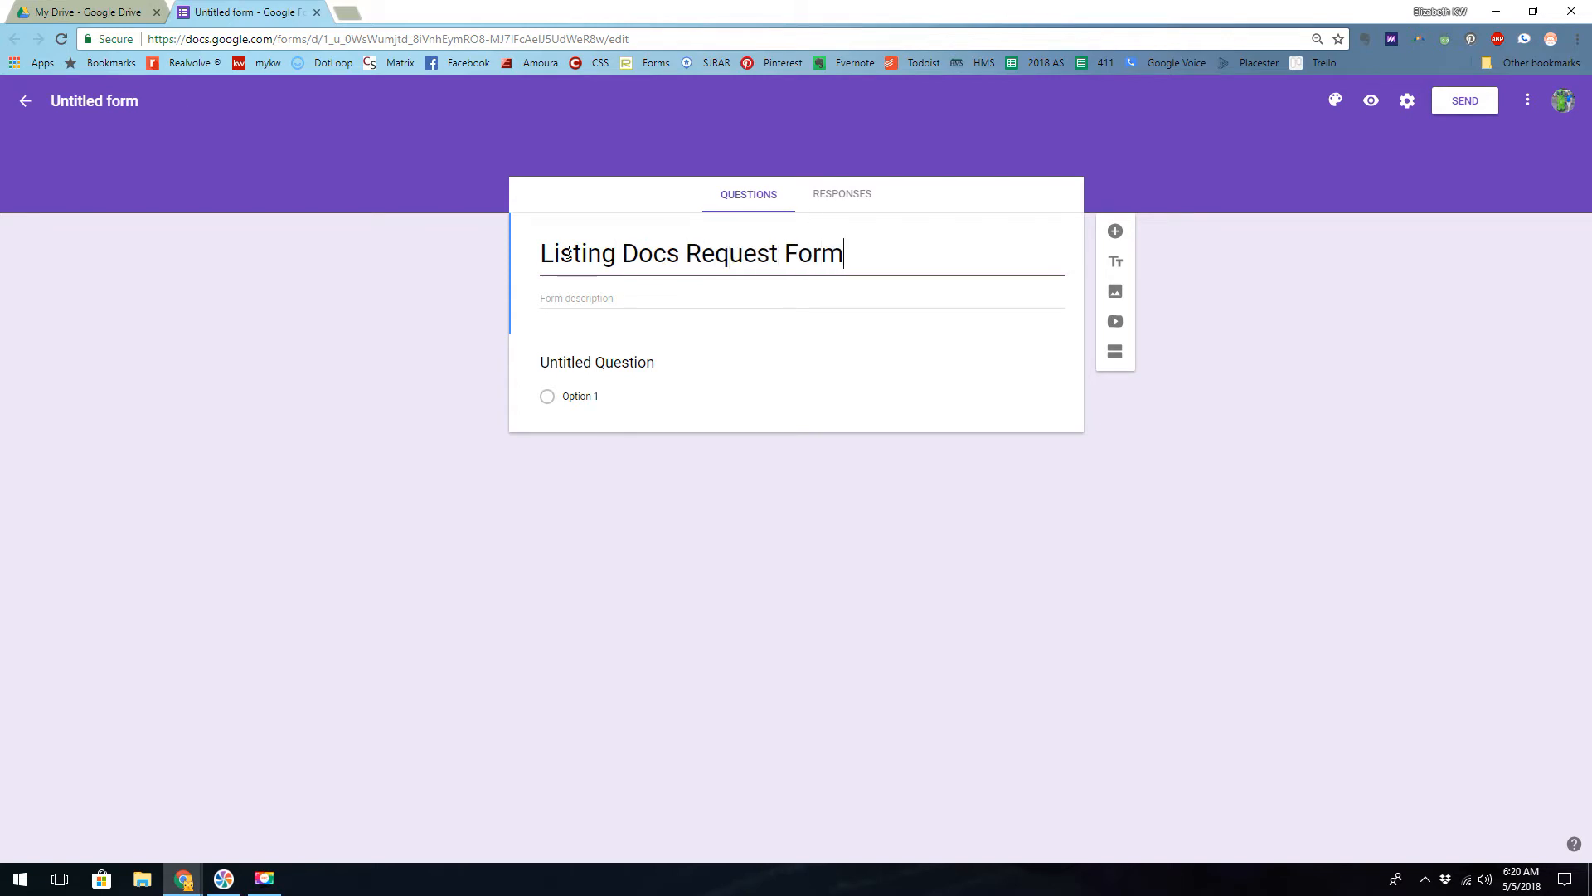
pyautogui.click(600, 299)
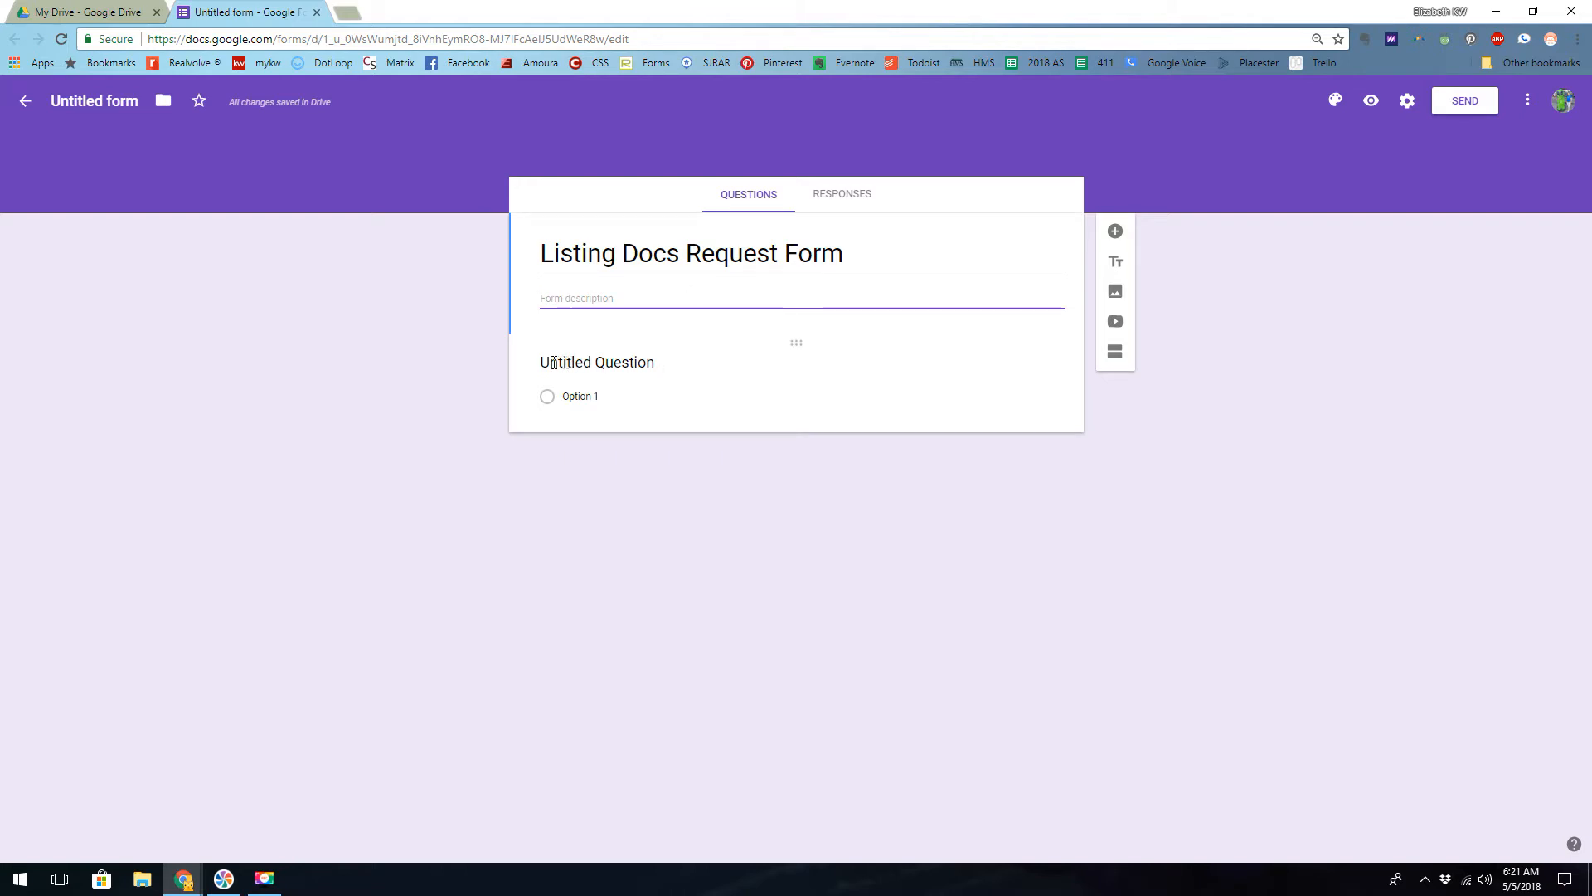
# - Label the first question "Name (Full)" as a short answer and make it required
pyautogui.click(577, 359)
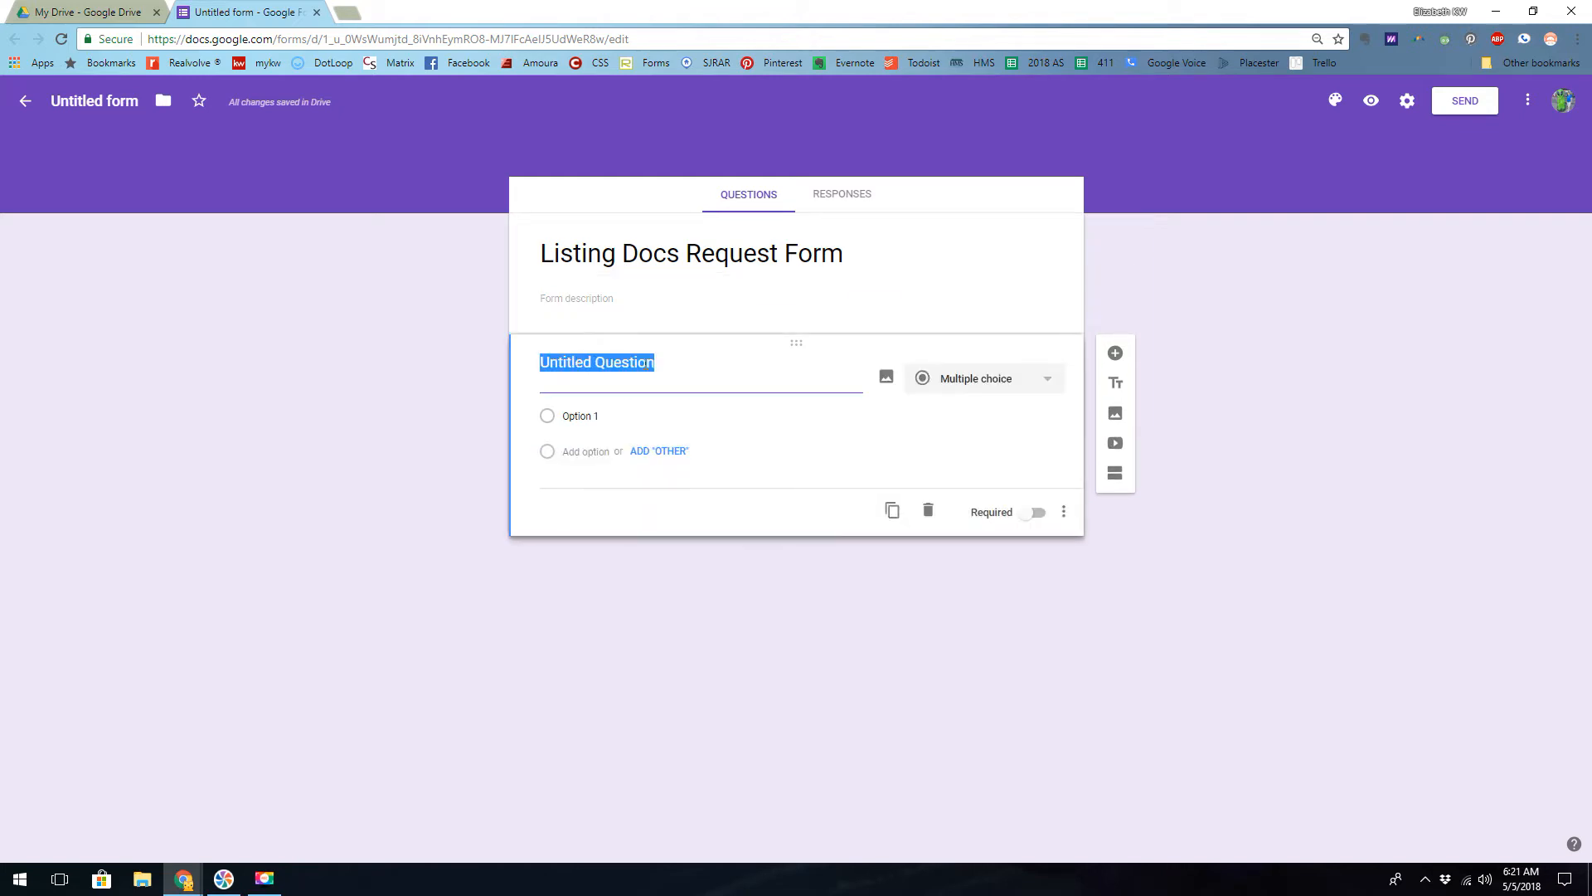
pyautogui.write('N')
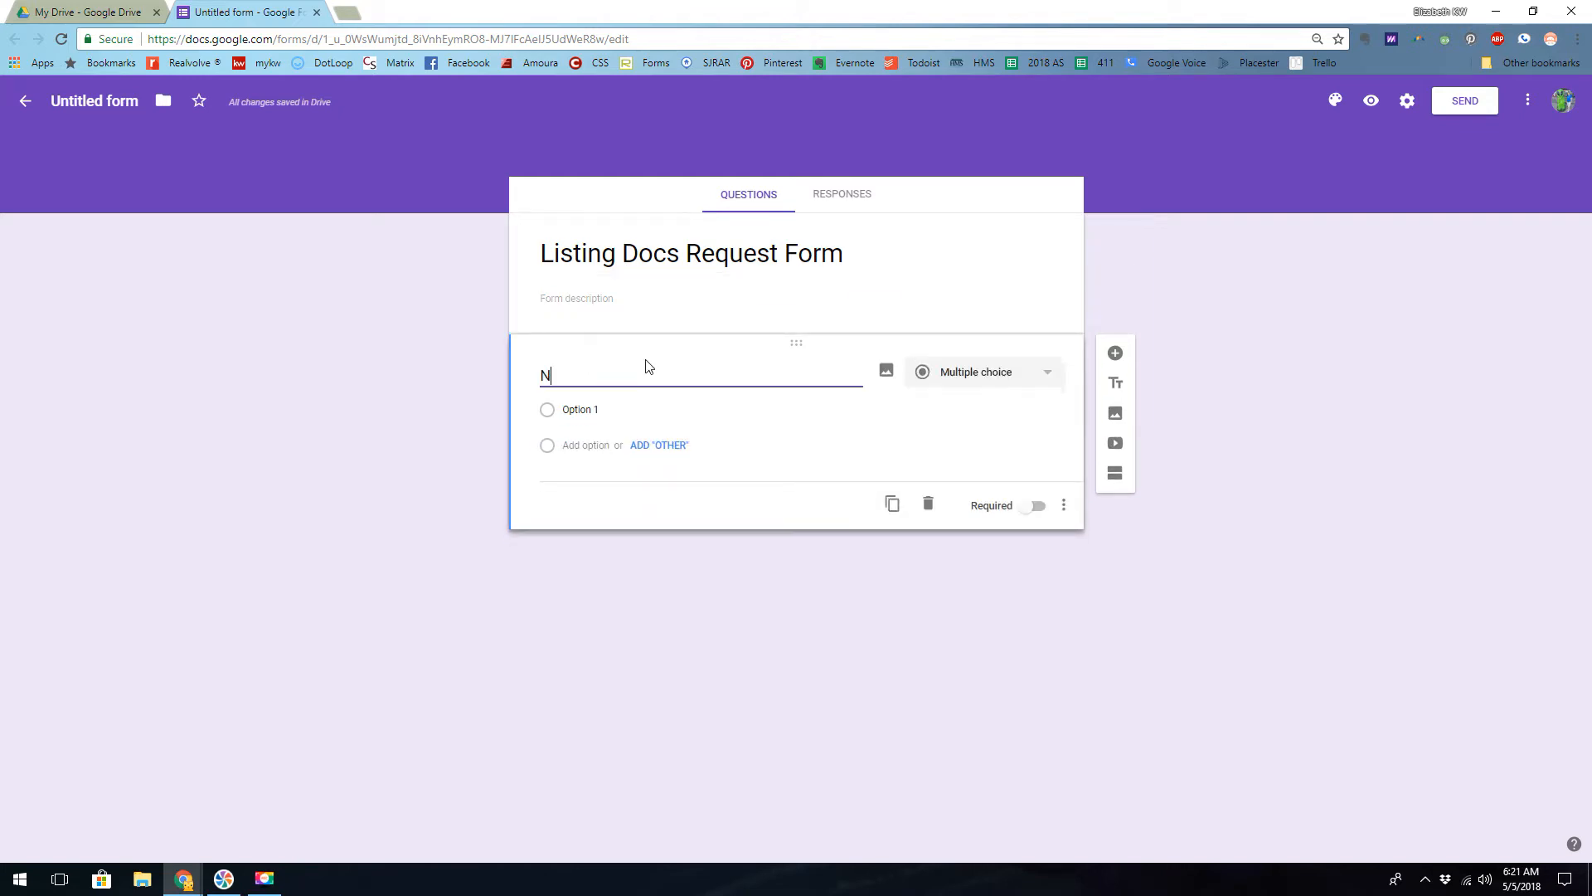
pyautogui.write('ame (')
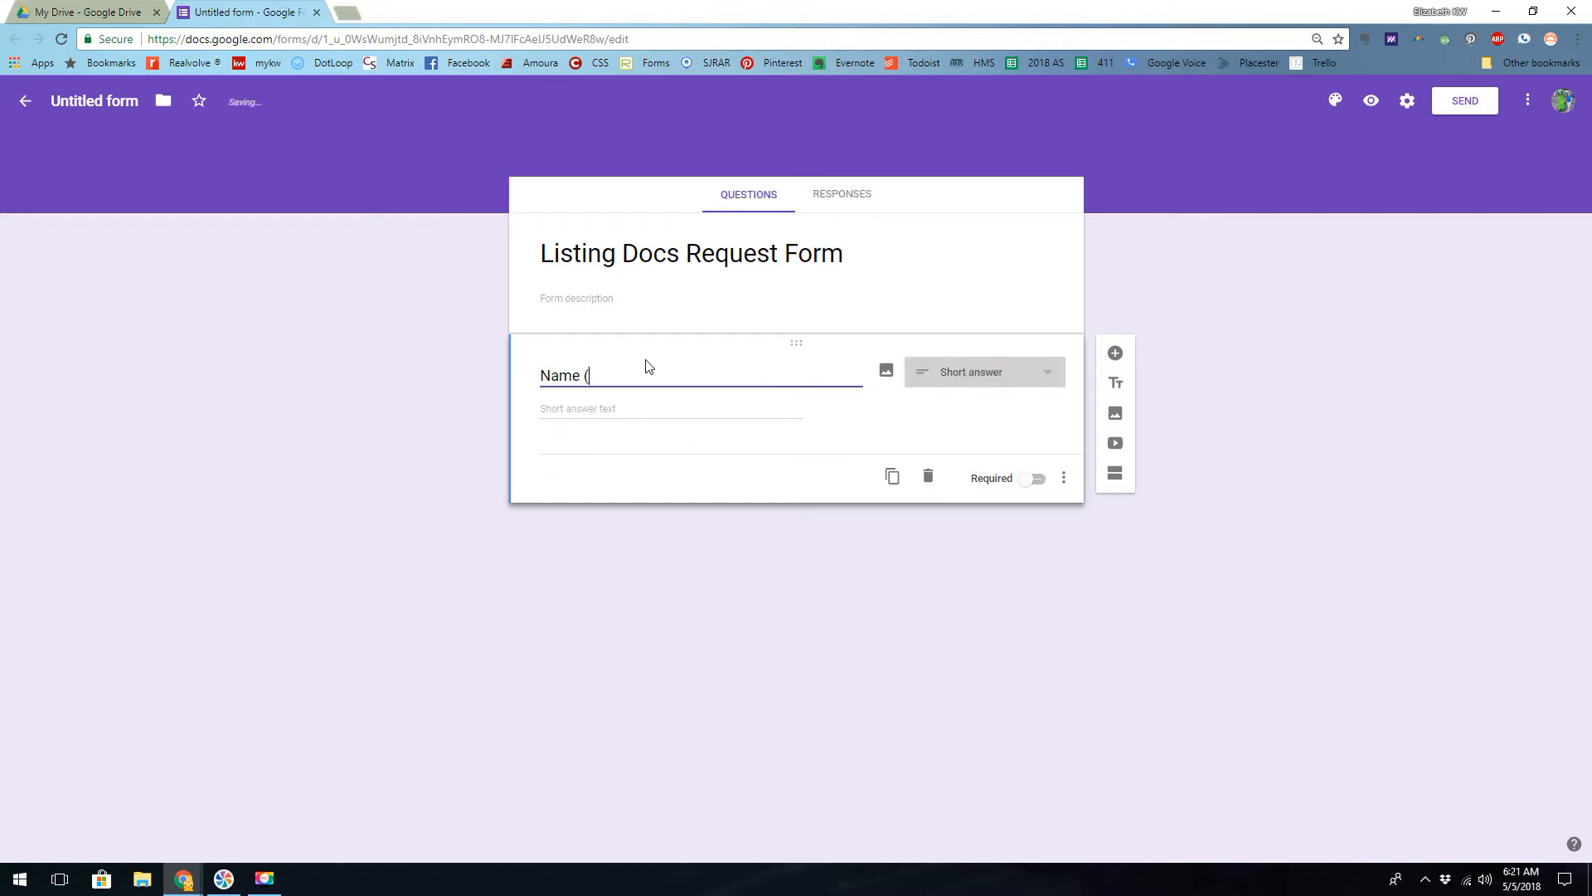
pyautogui.write('Frull')
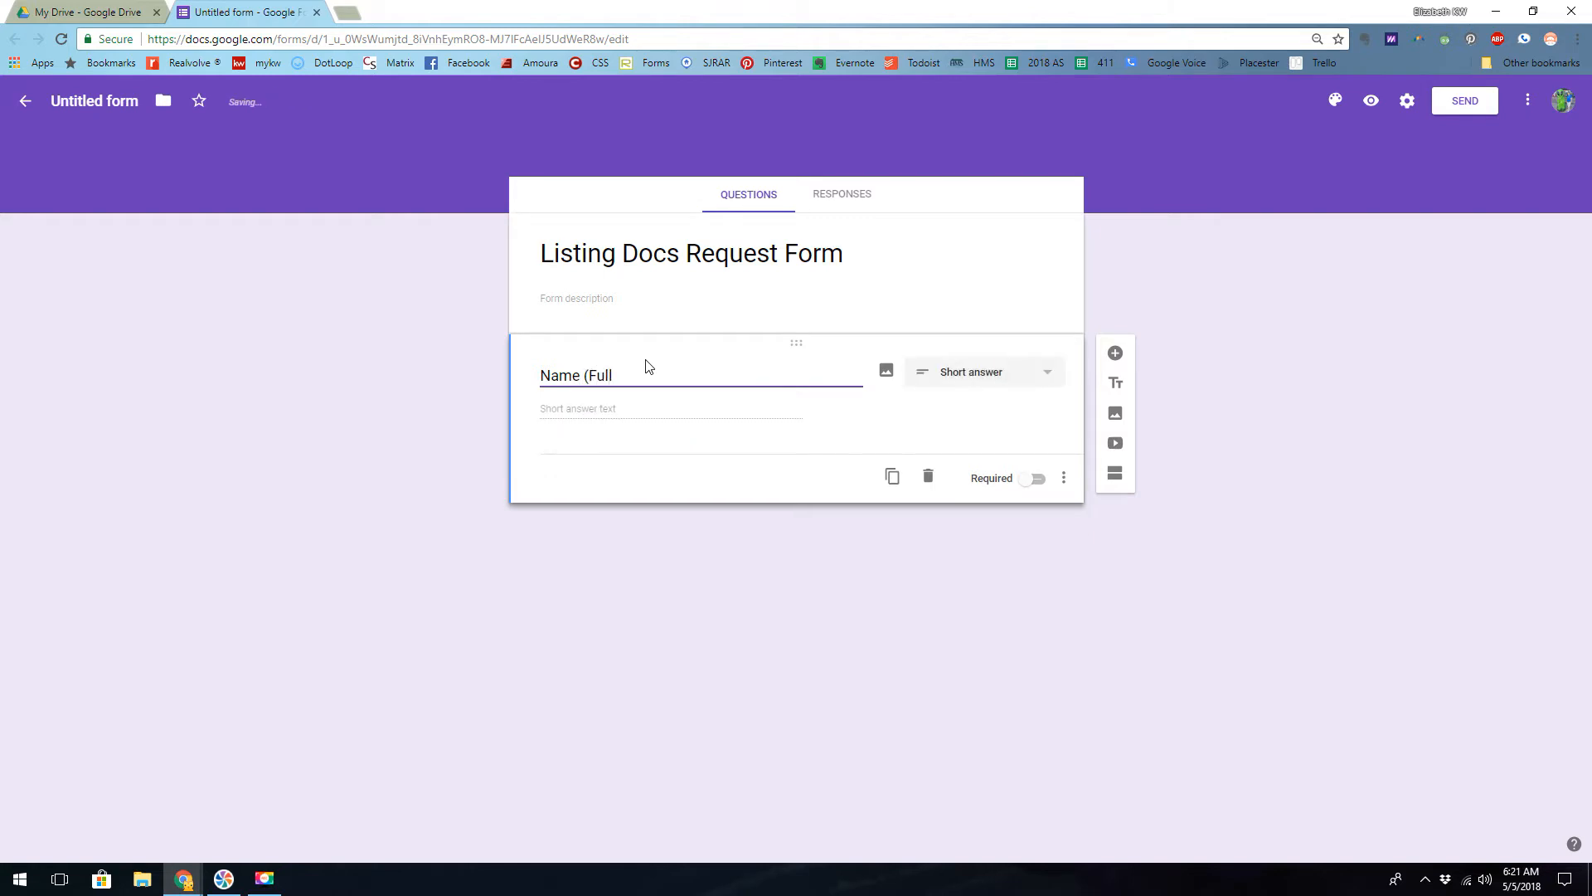
pyautogui.write(')')
pyautogui.click(1034, 485)
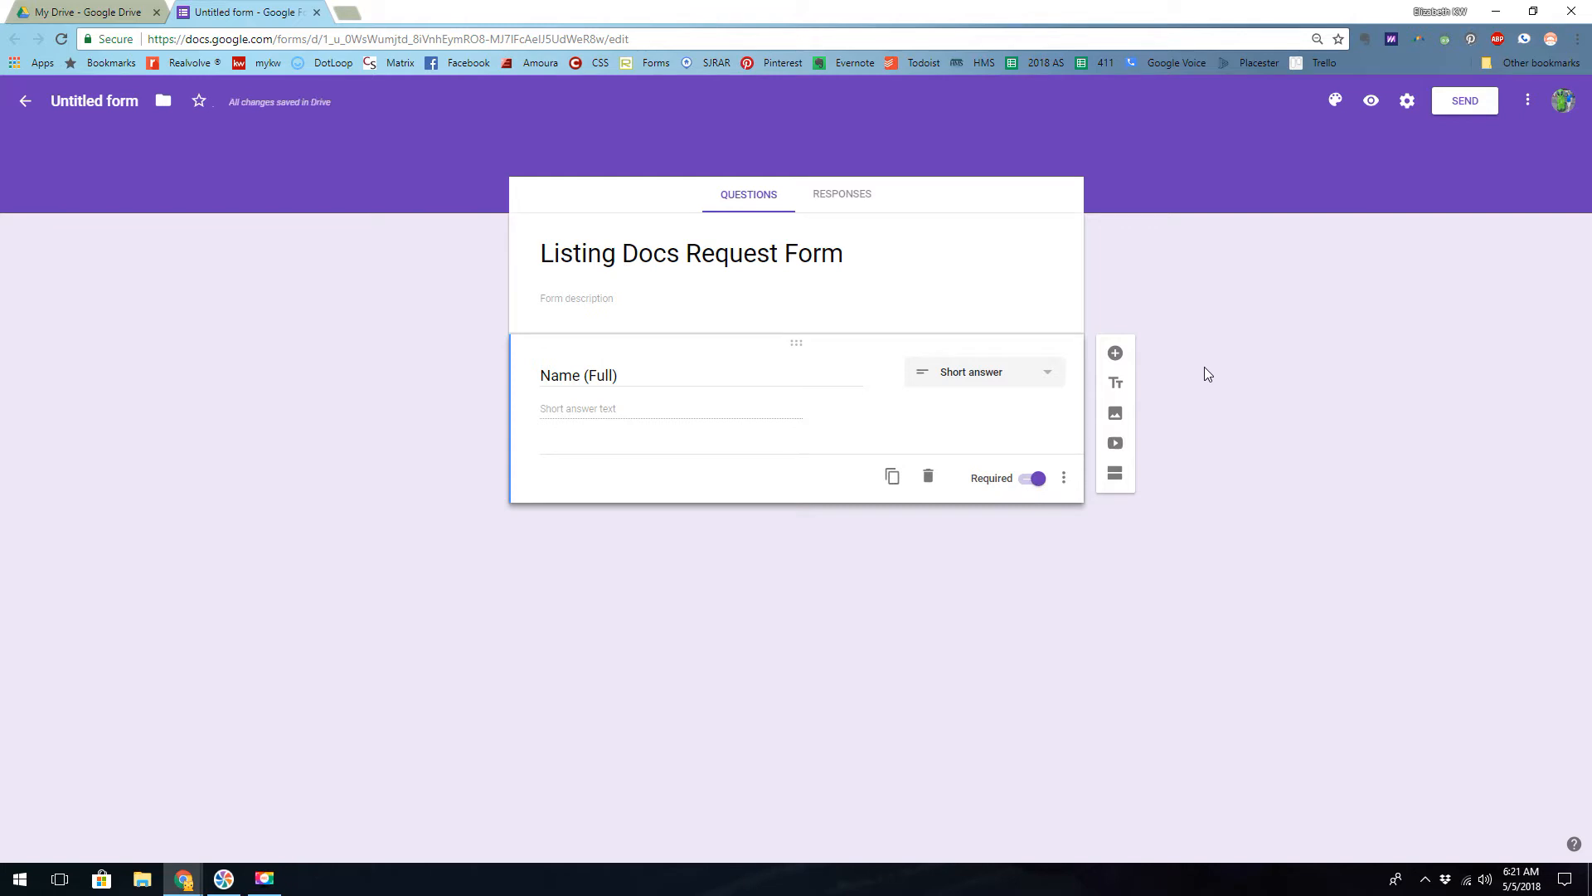
# - Add a second question and relabel the first one "Seller #1 Name (Full)"
pyautogui.click(1115, 357)
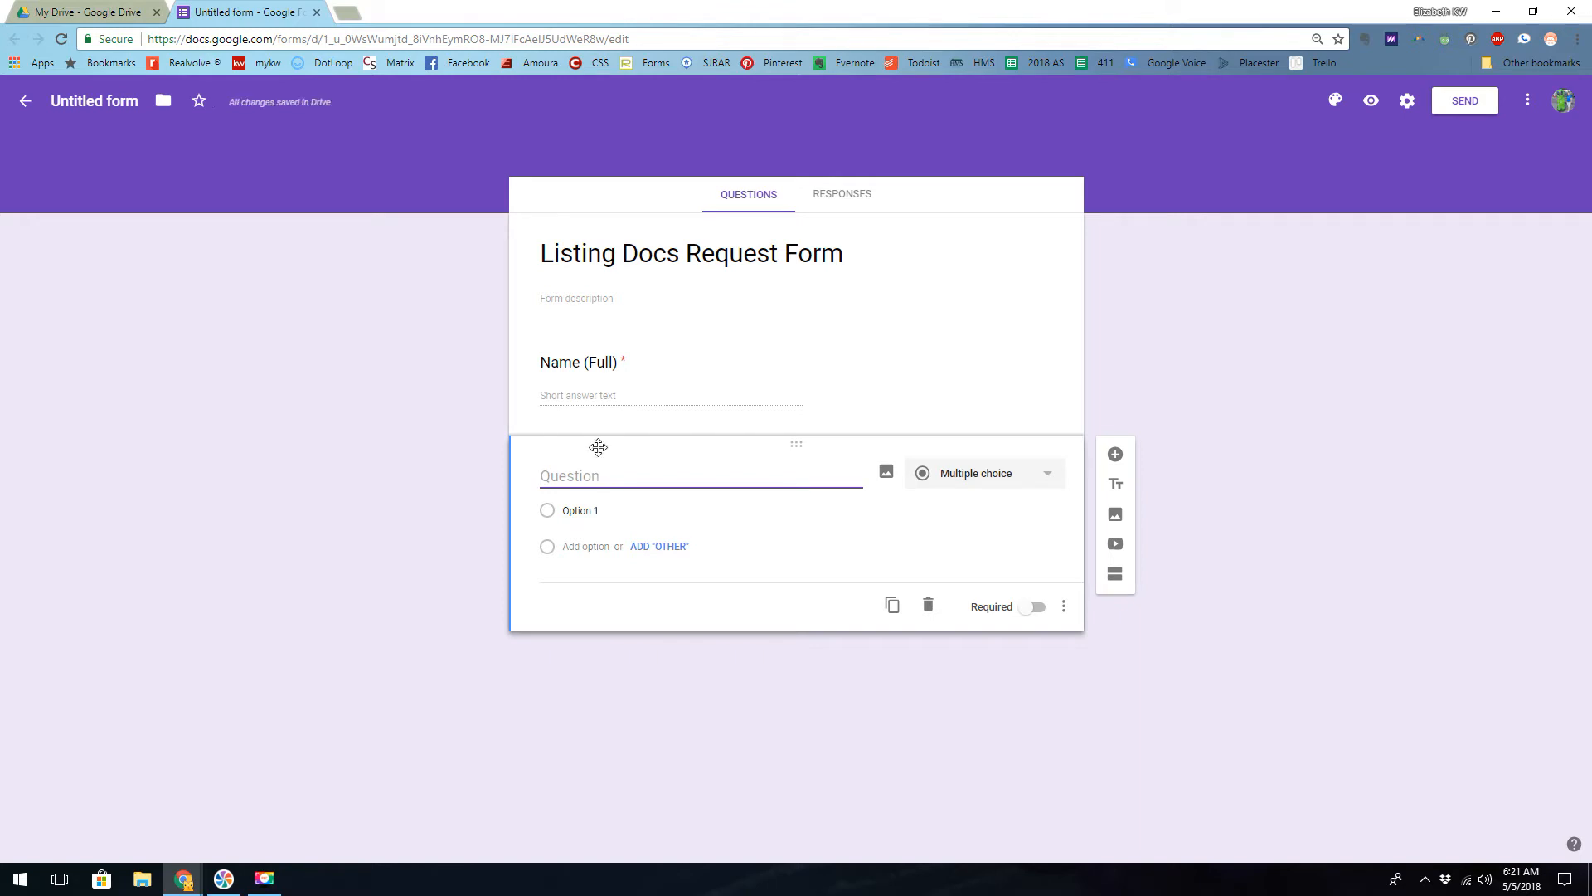
pyautogui.click(563, 362)
pyautogui.press('Left')
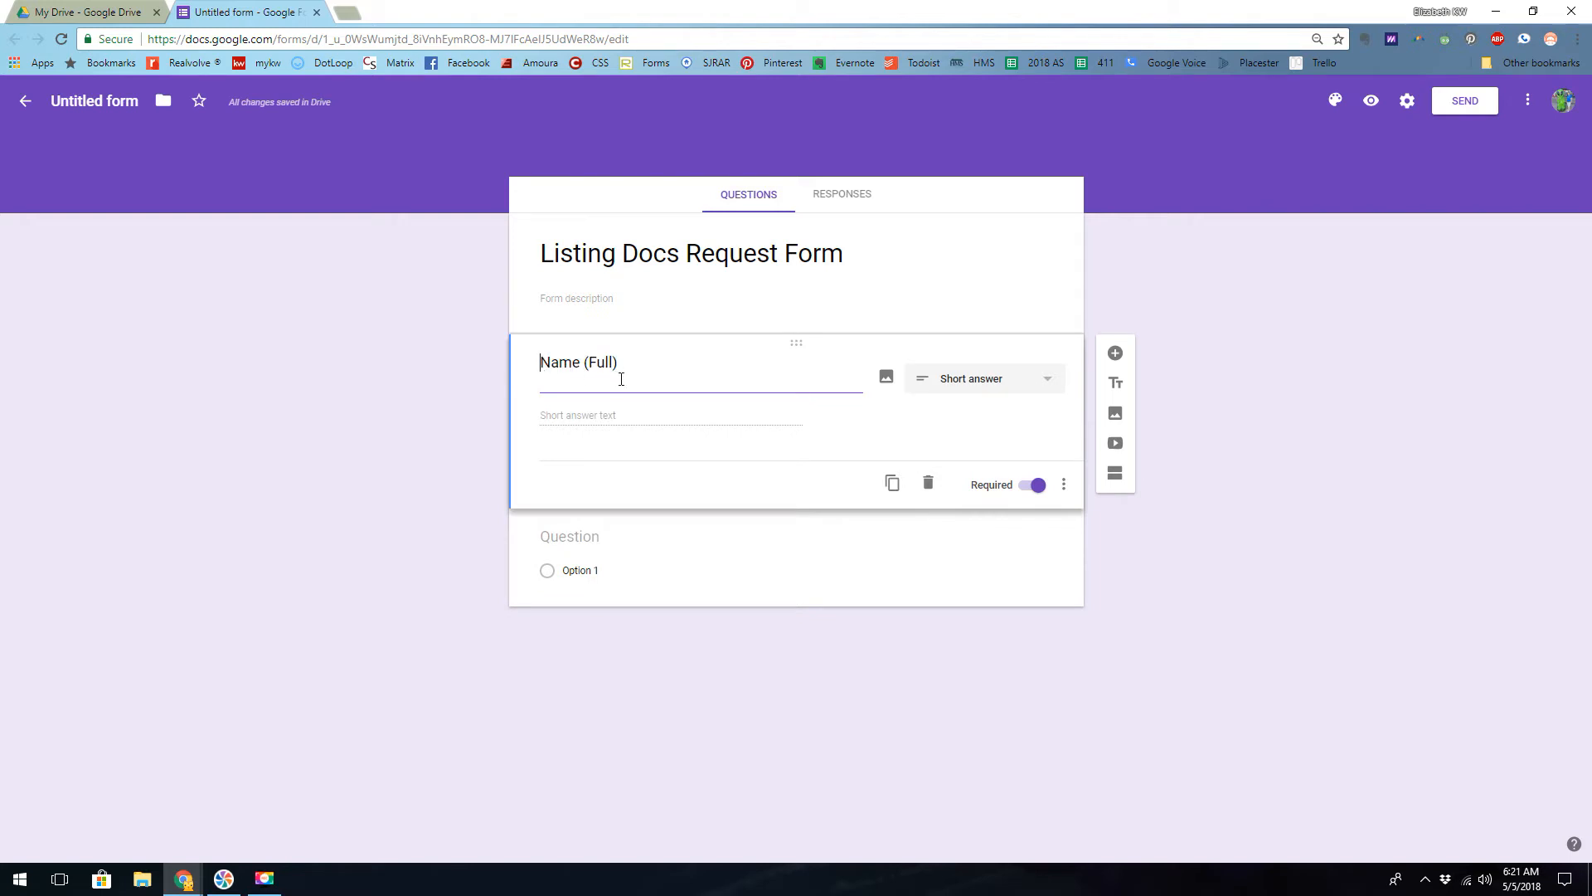
pyautogui.write('Seller #1')
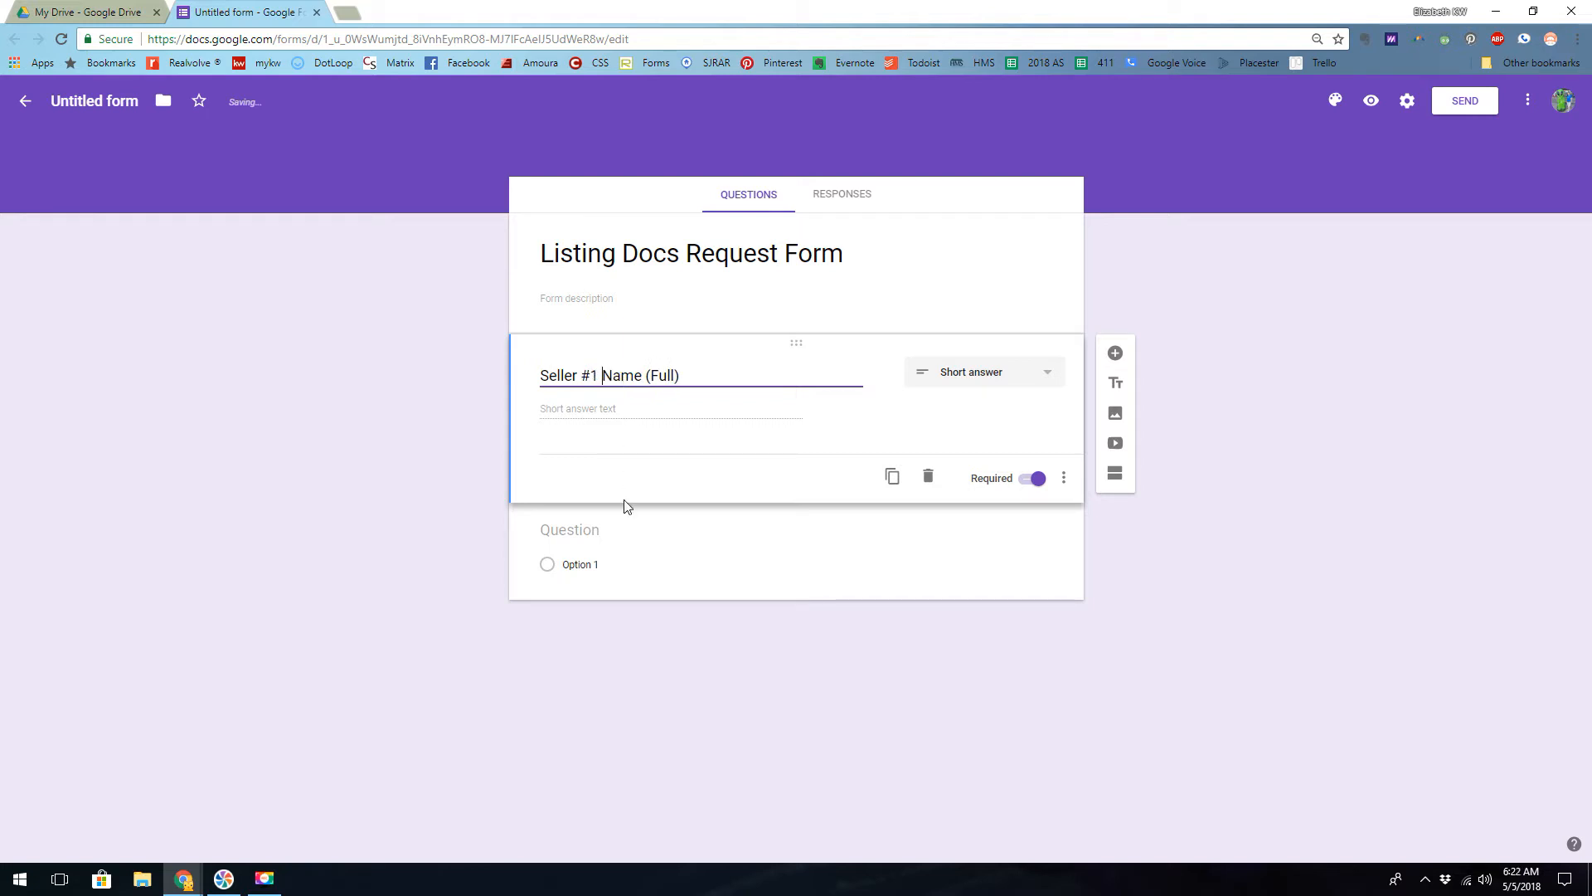
# - Label the second question "Seller #2 Name (Full)" as a short answer and make it required
pyautogui.click(587, 531)
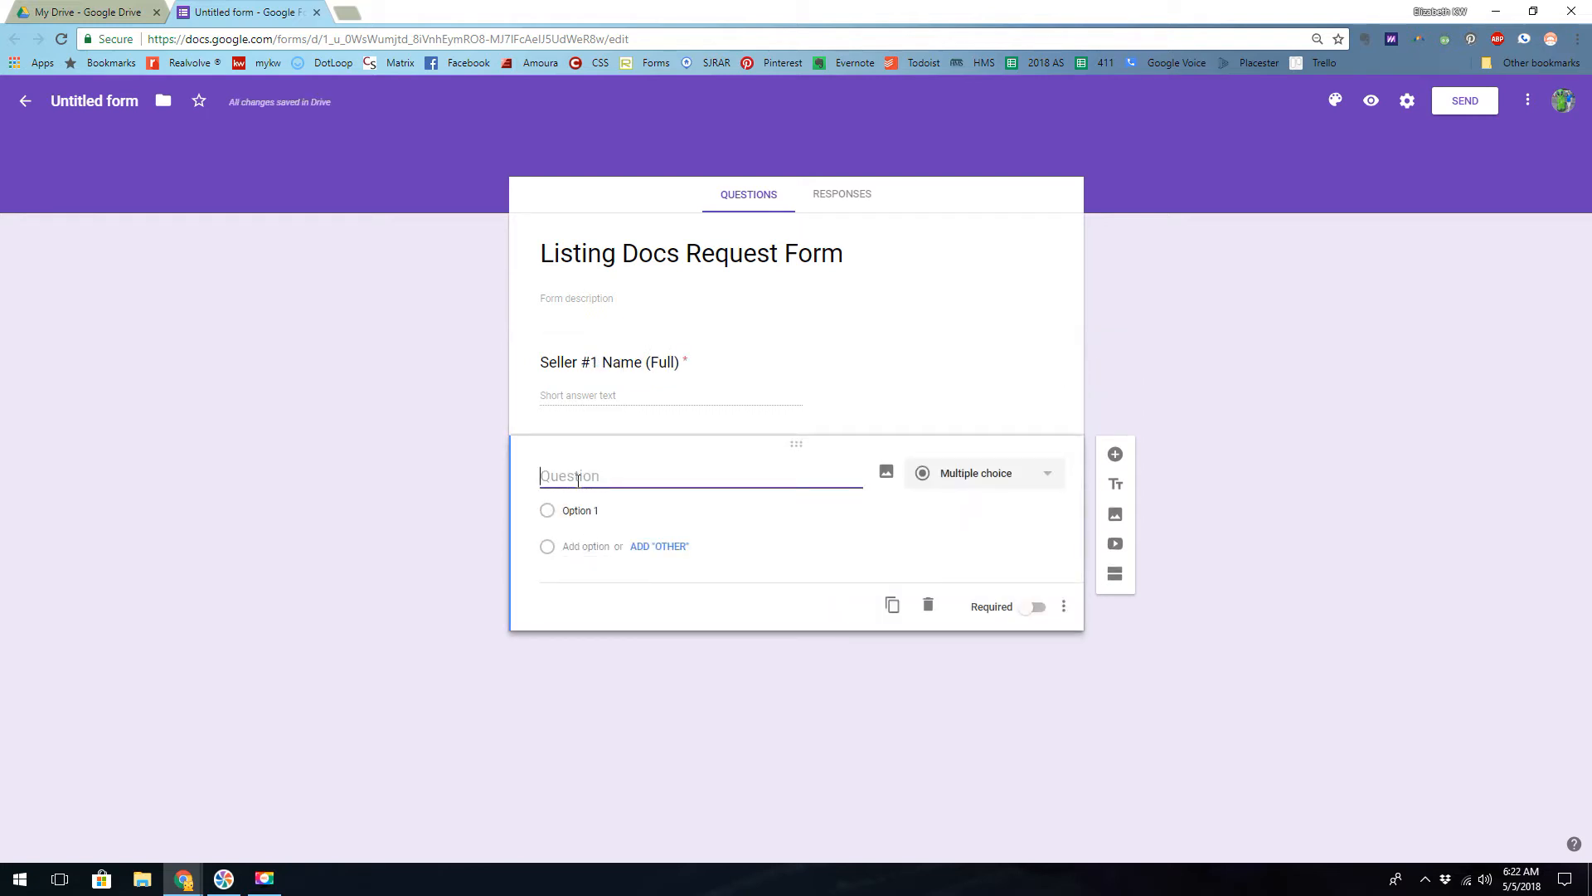
pyautogui.write('Seller #2 Name (Full')
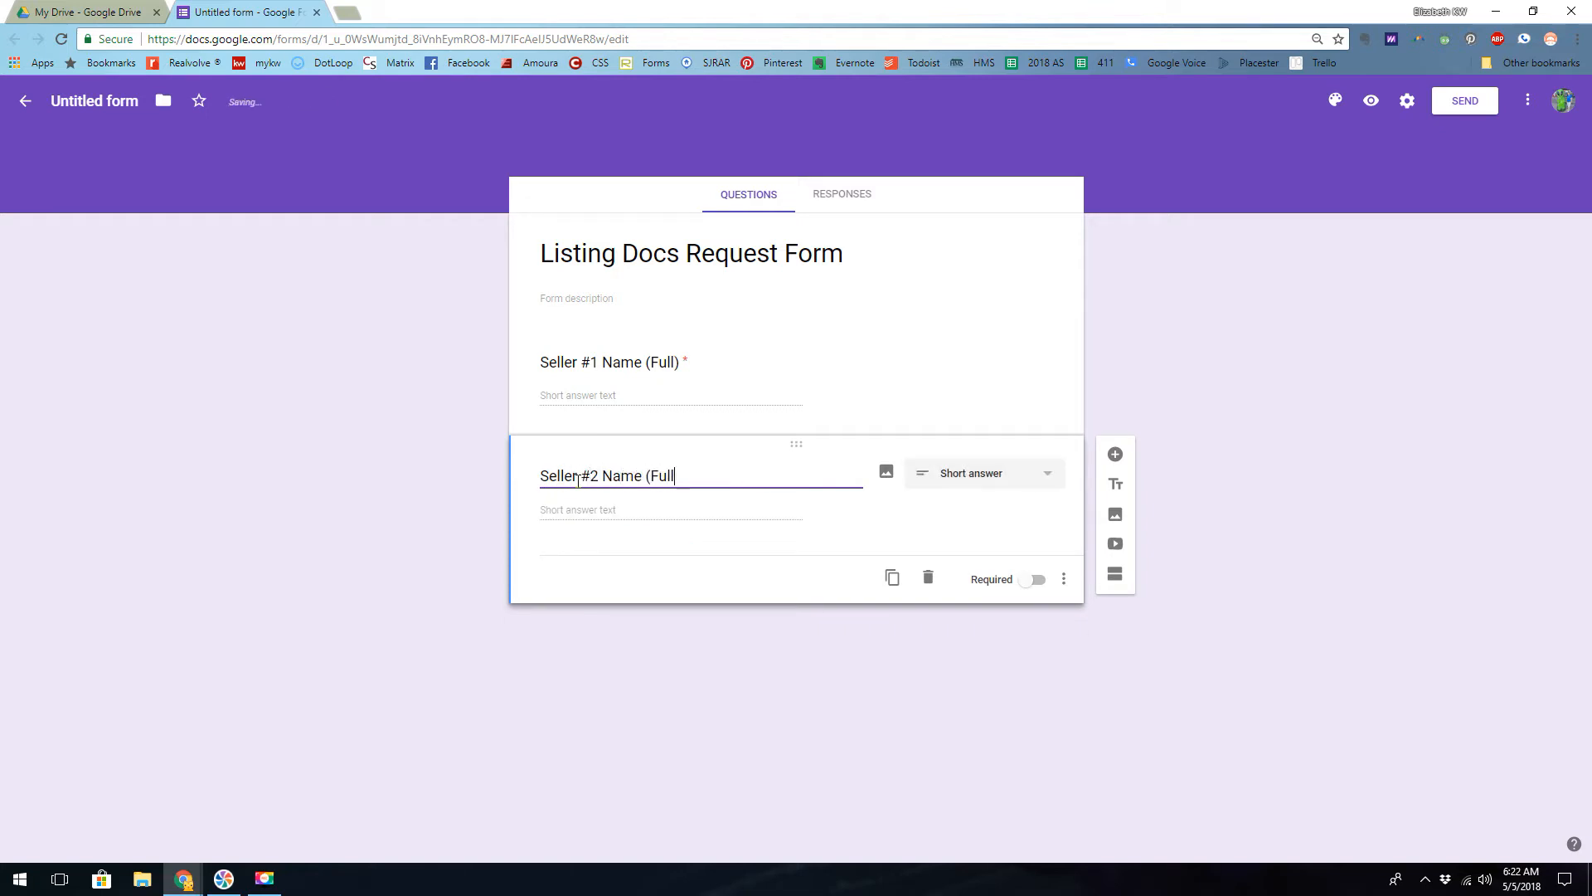
pyautogui.write(')')
pyautogui.click(1033, 581)
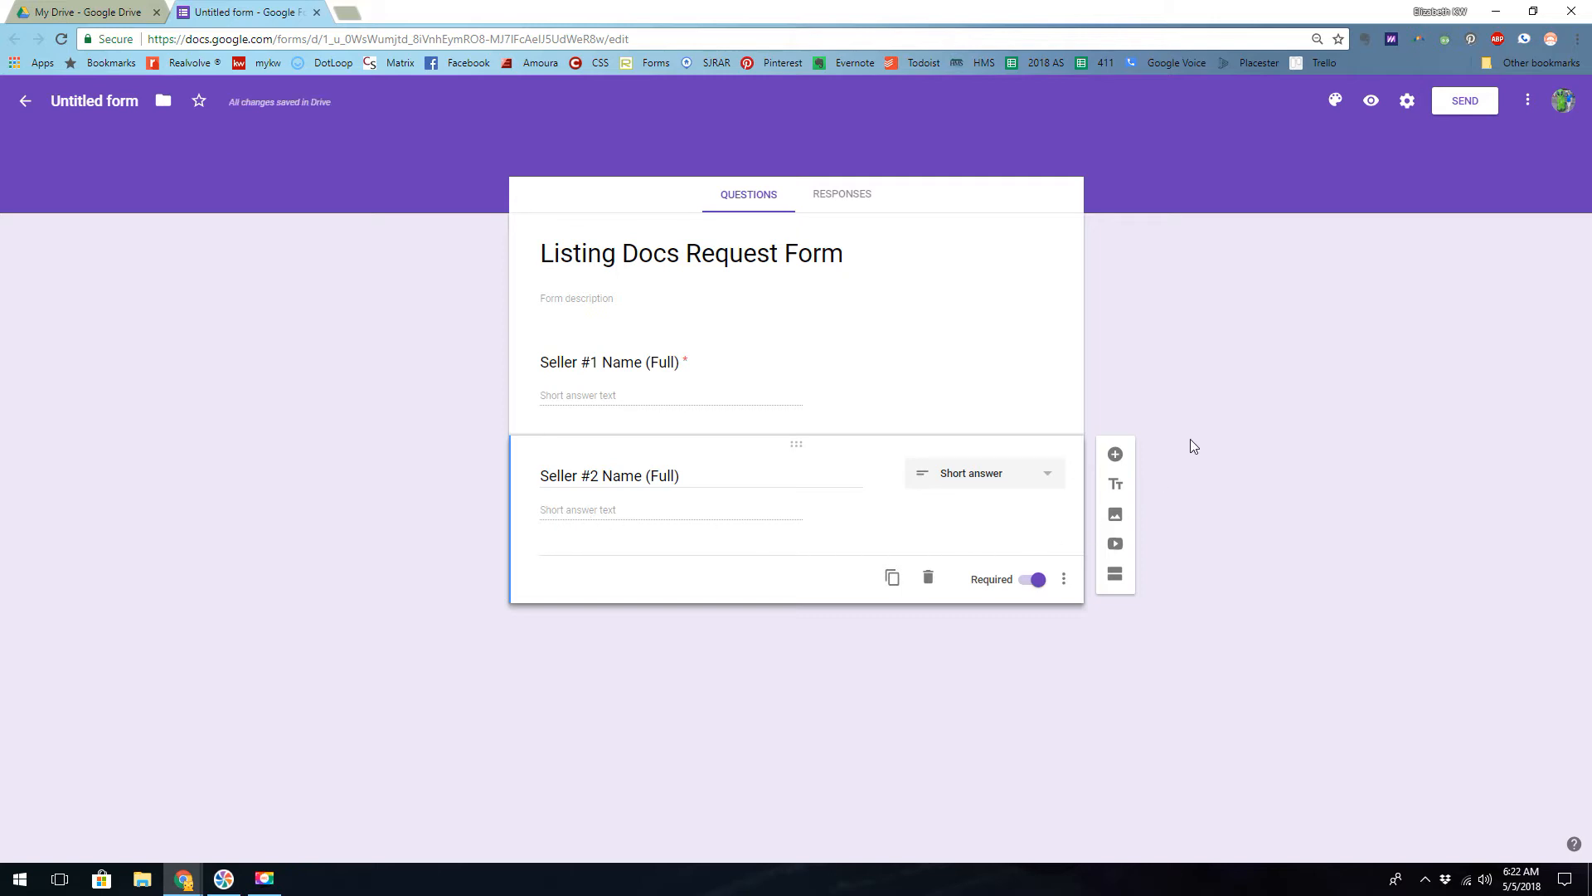
# - Add a multiple-choice question reading "Does the seller need staging?" below the seller names
pyautogui.click(1117, 456)
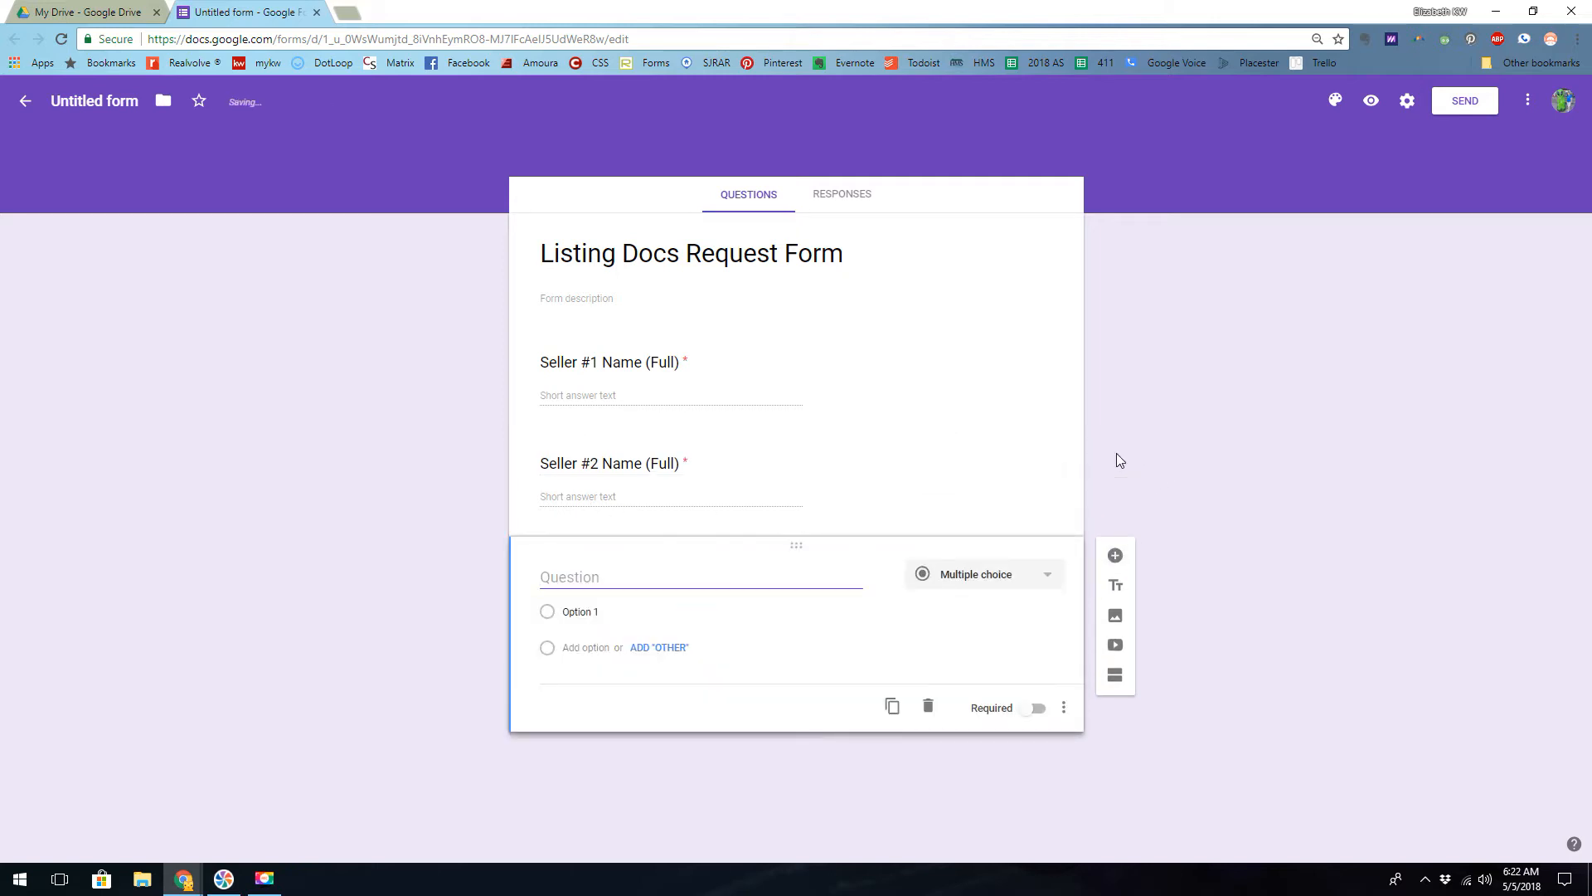
pyautogui.click(985, 583)
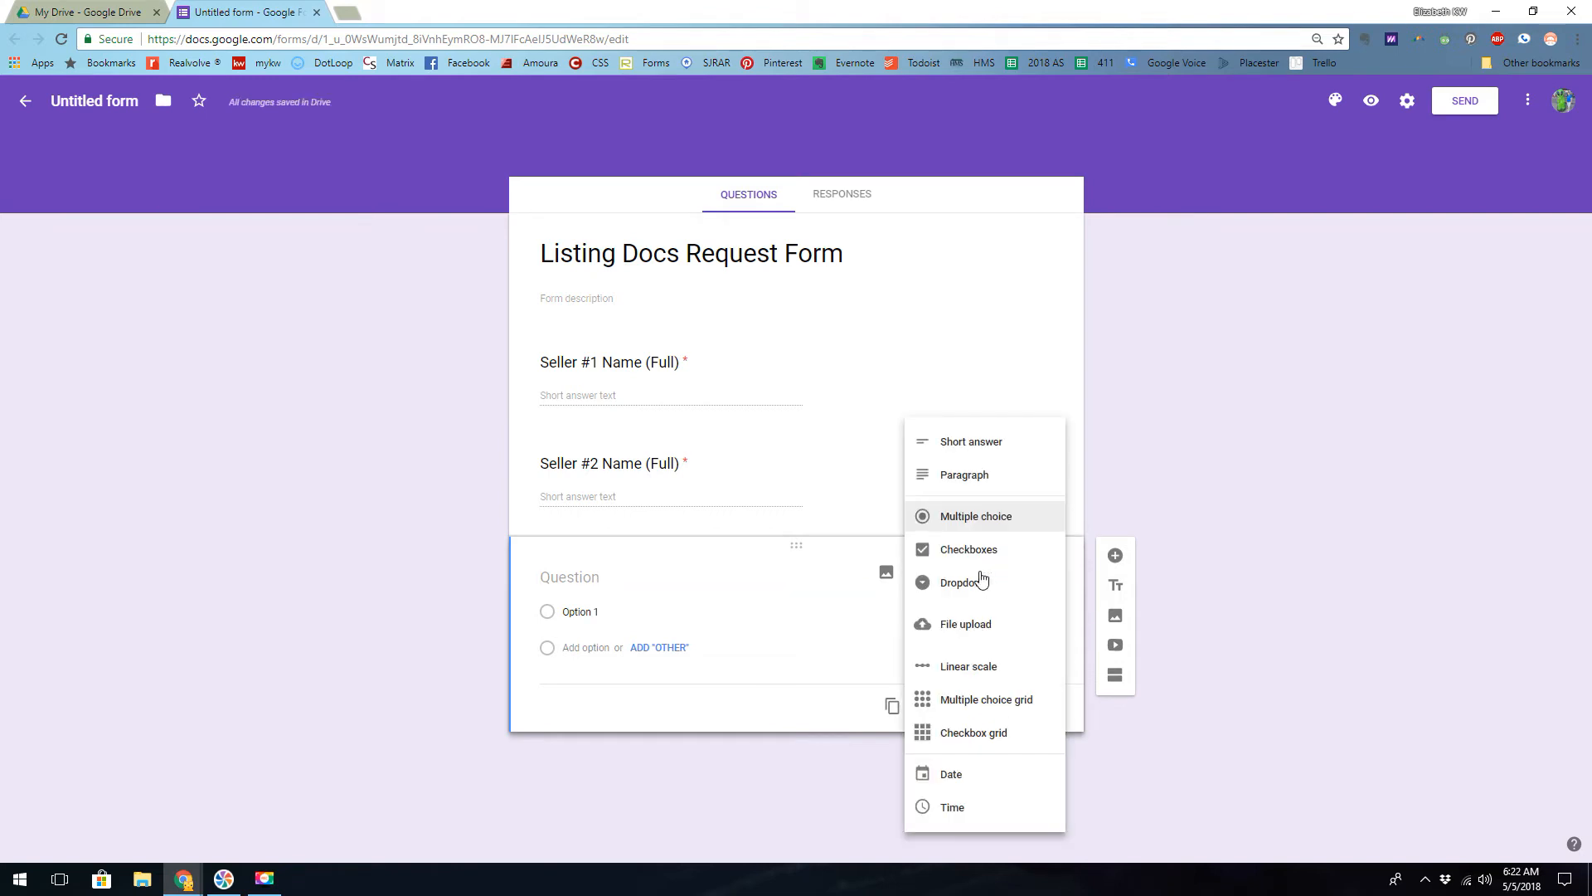
pyautogui.click(975, 524)
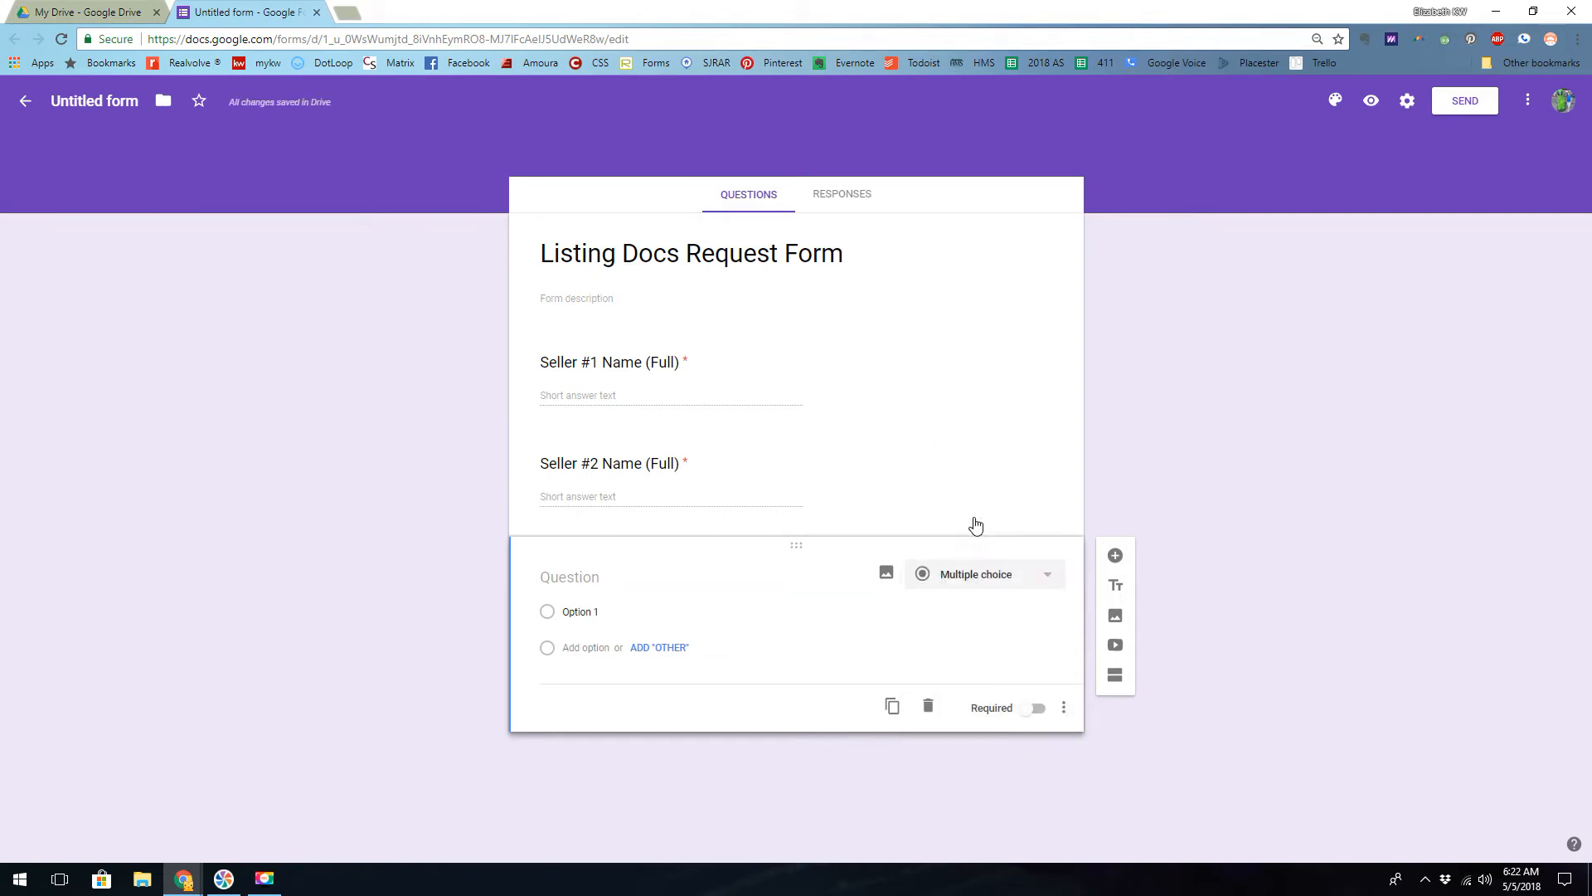
pyautogui.click(700, 580)
pyautogui.write('Does the seller ne')
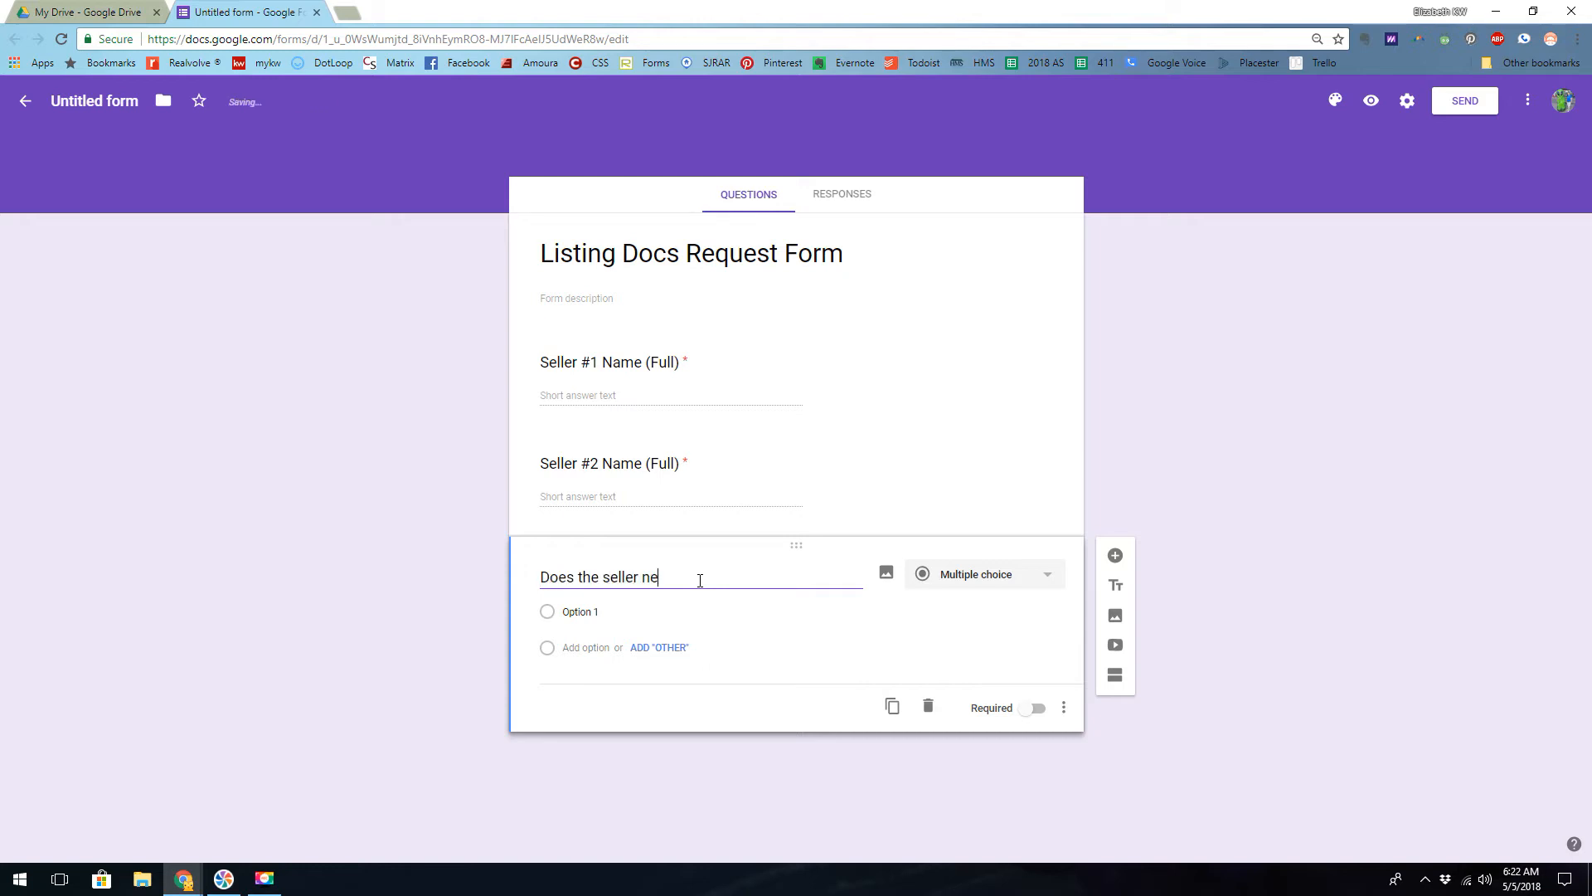
pyautogui.write('ed staging?')
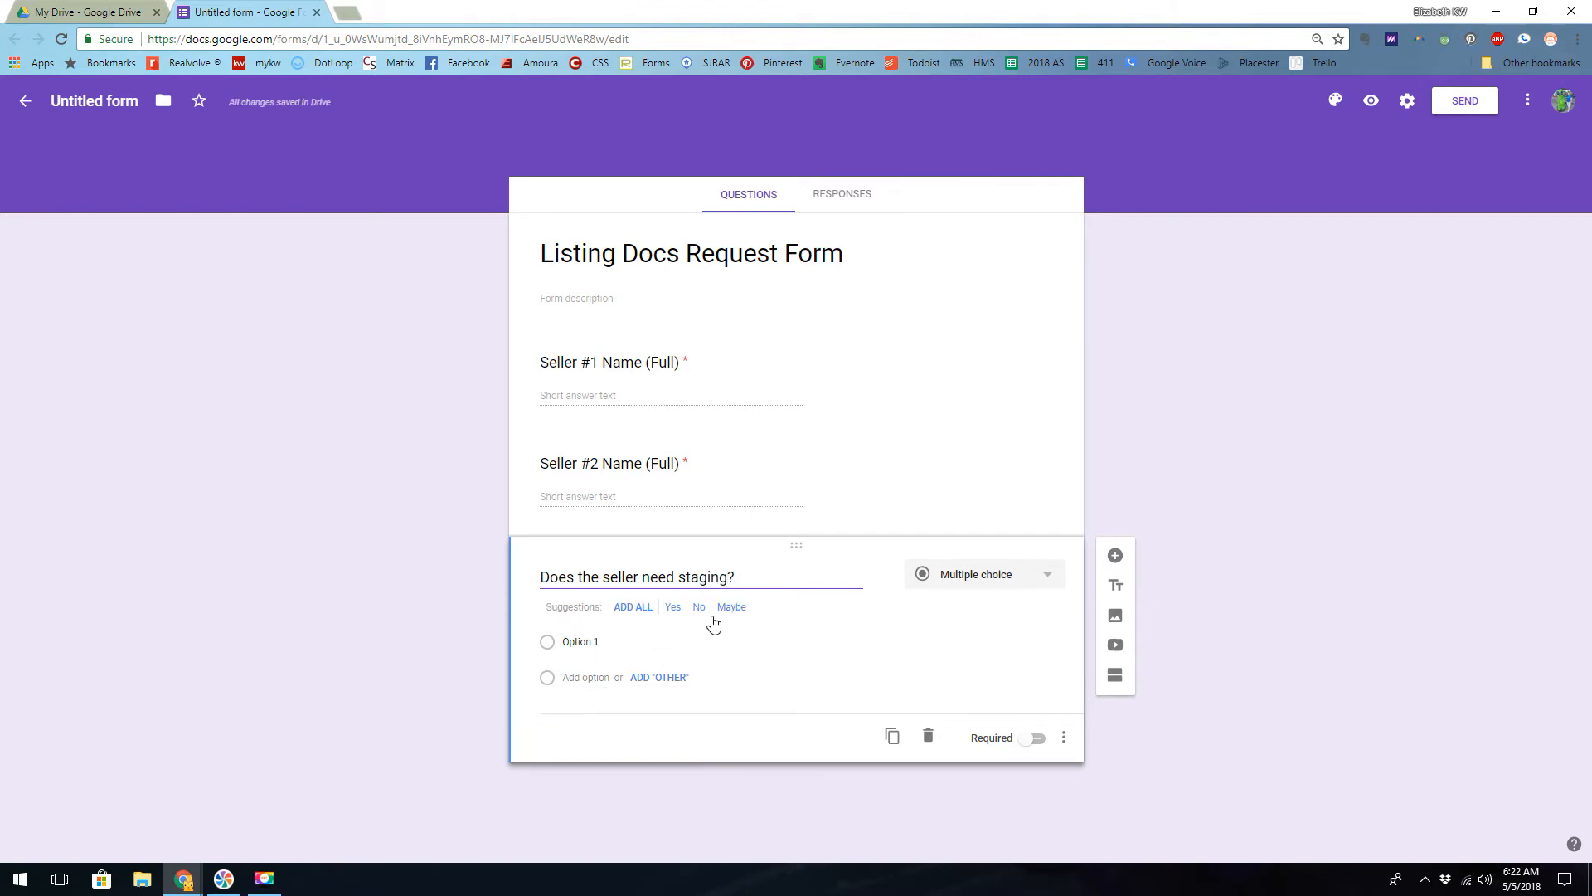
# - Give the staging question the suggested options Yes, No and Maybe plus Other, and make it required
pyautogui.click(633, 608)
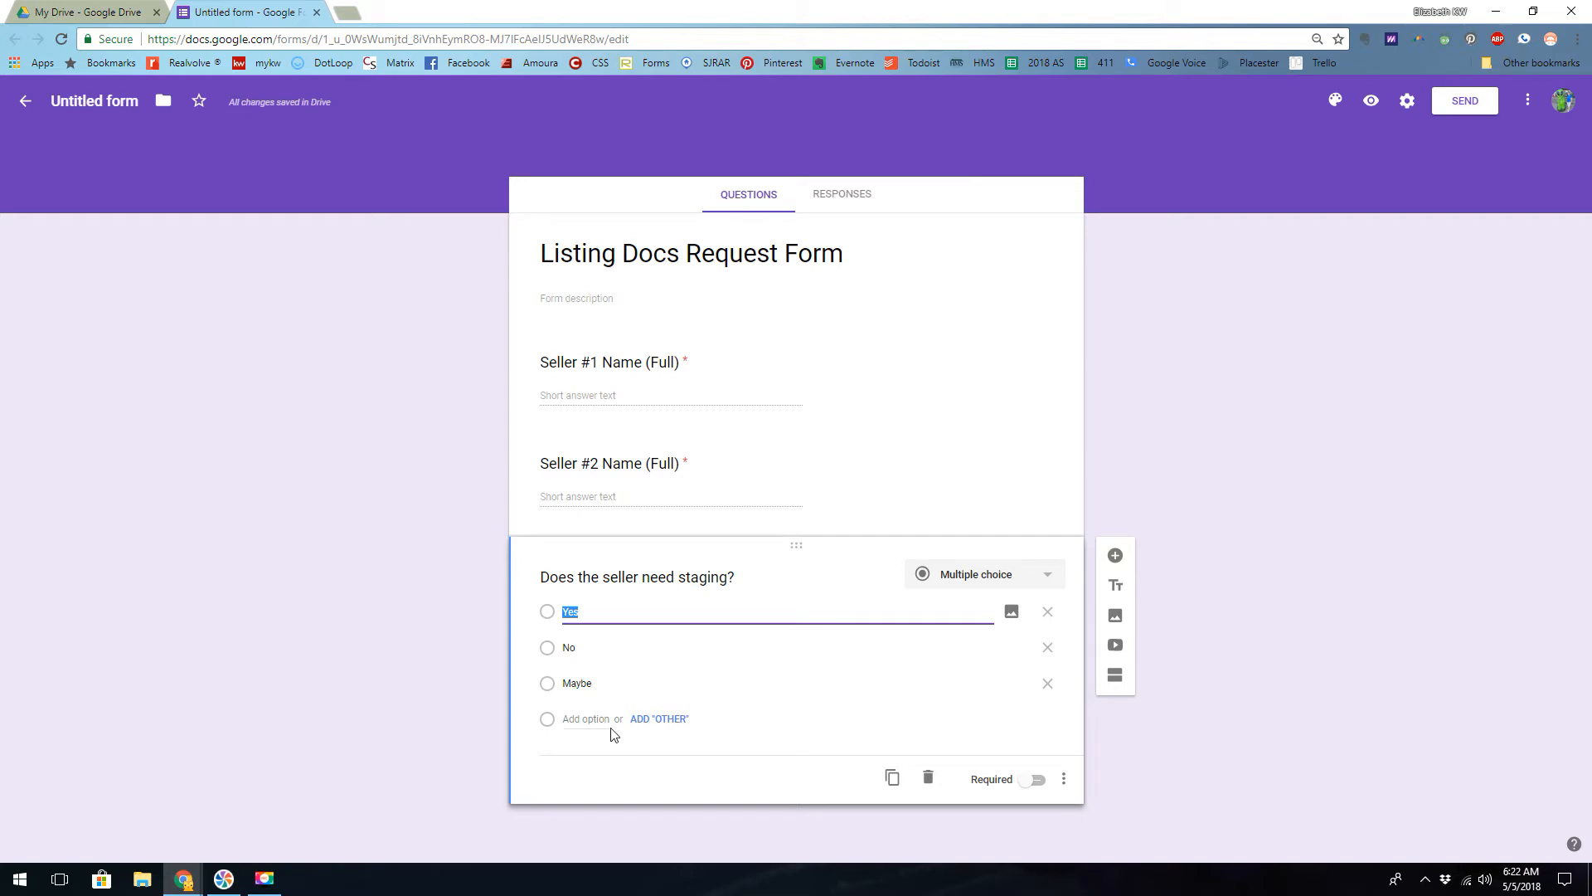
pyautogui.click(671, 726)
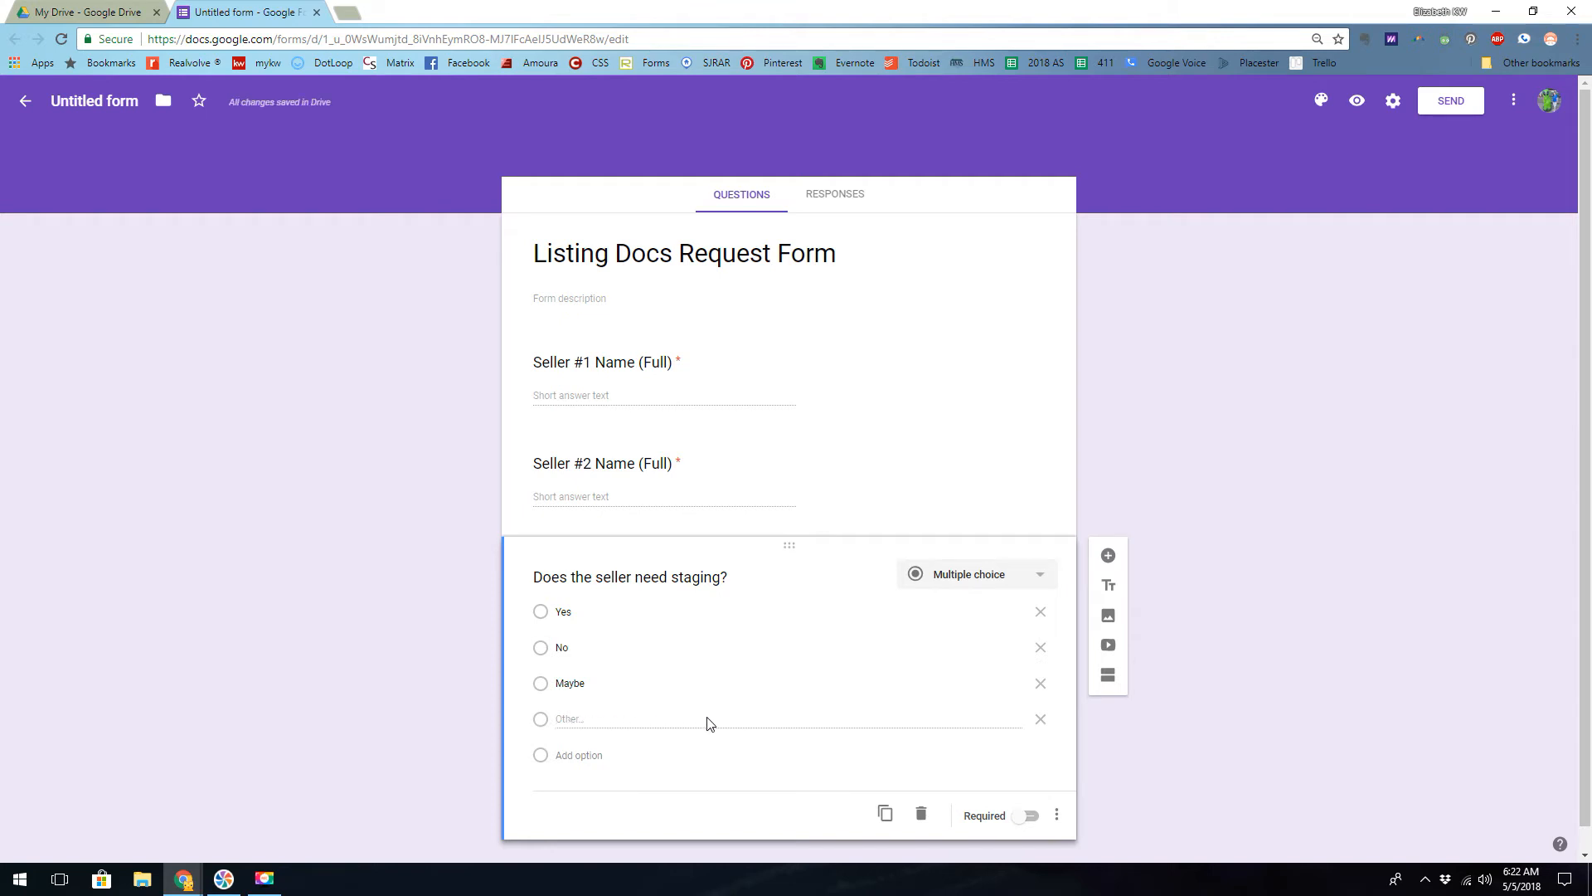
pyautogui.click(1027, 818)
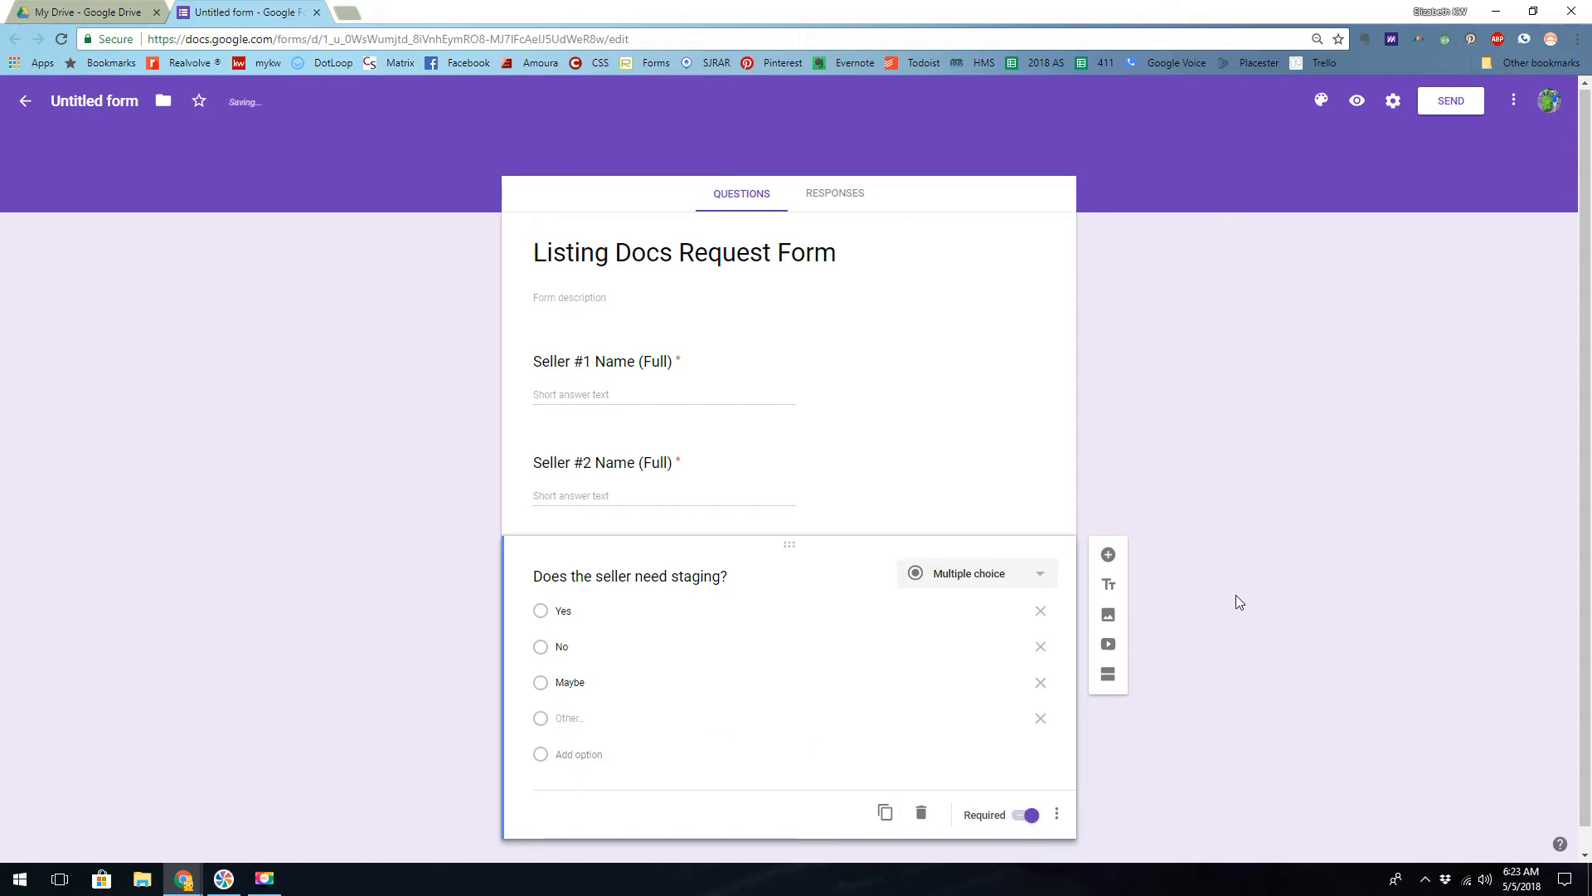
# - Add a checkboxes question reading "Which addenda apply?" below the staging question
pyautogui.scroll(-1, 1236, 595)
pyautogui.click(1109, 533)
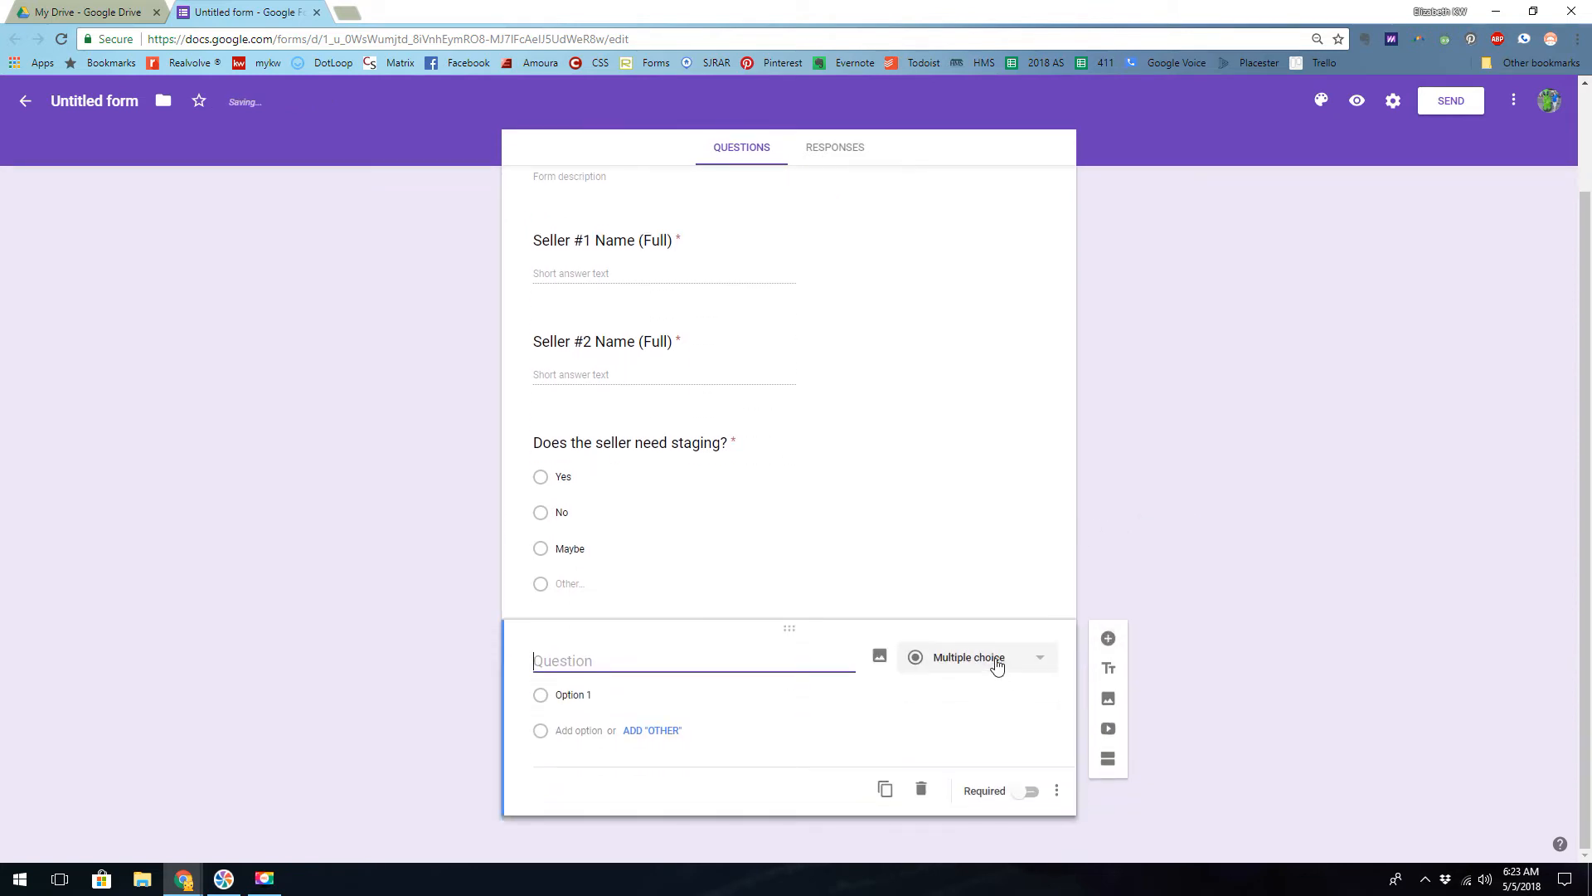
pyautogui.click(997, 664)
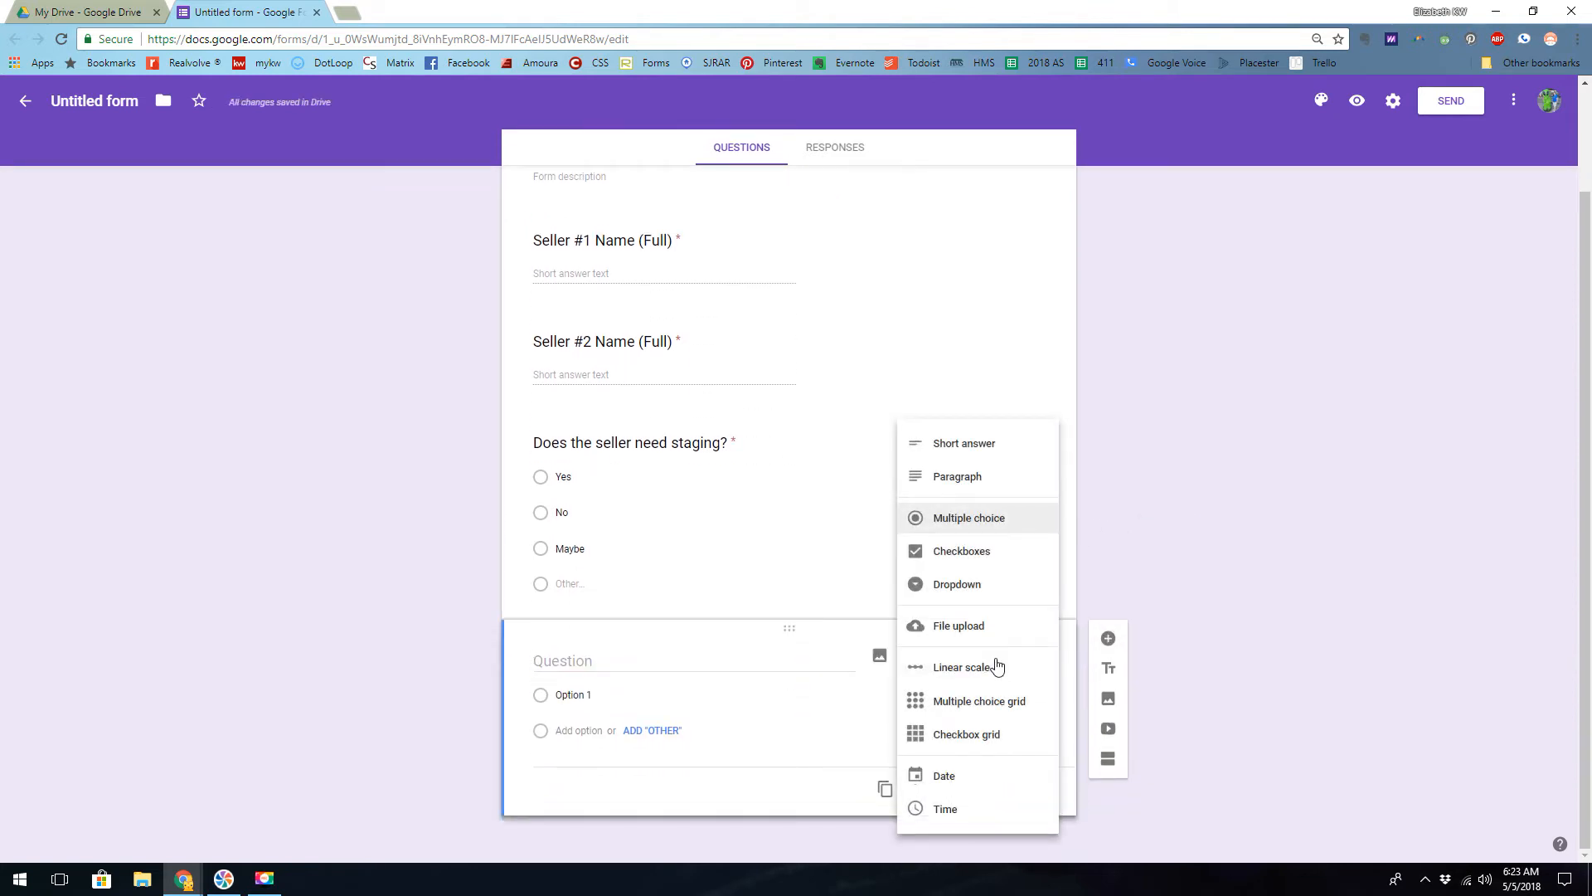
pyautogui.click(960, 556)
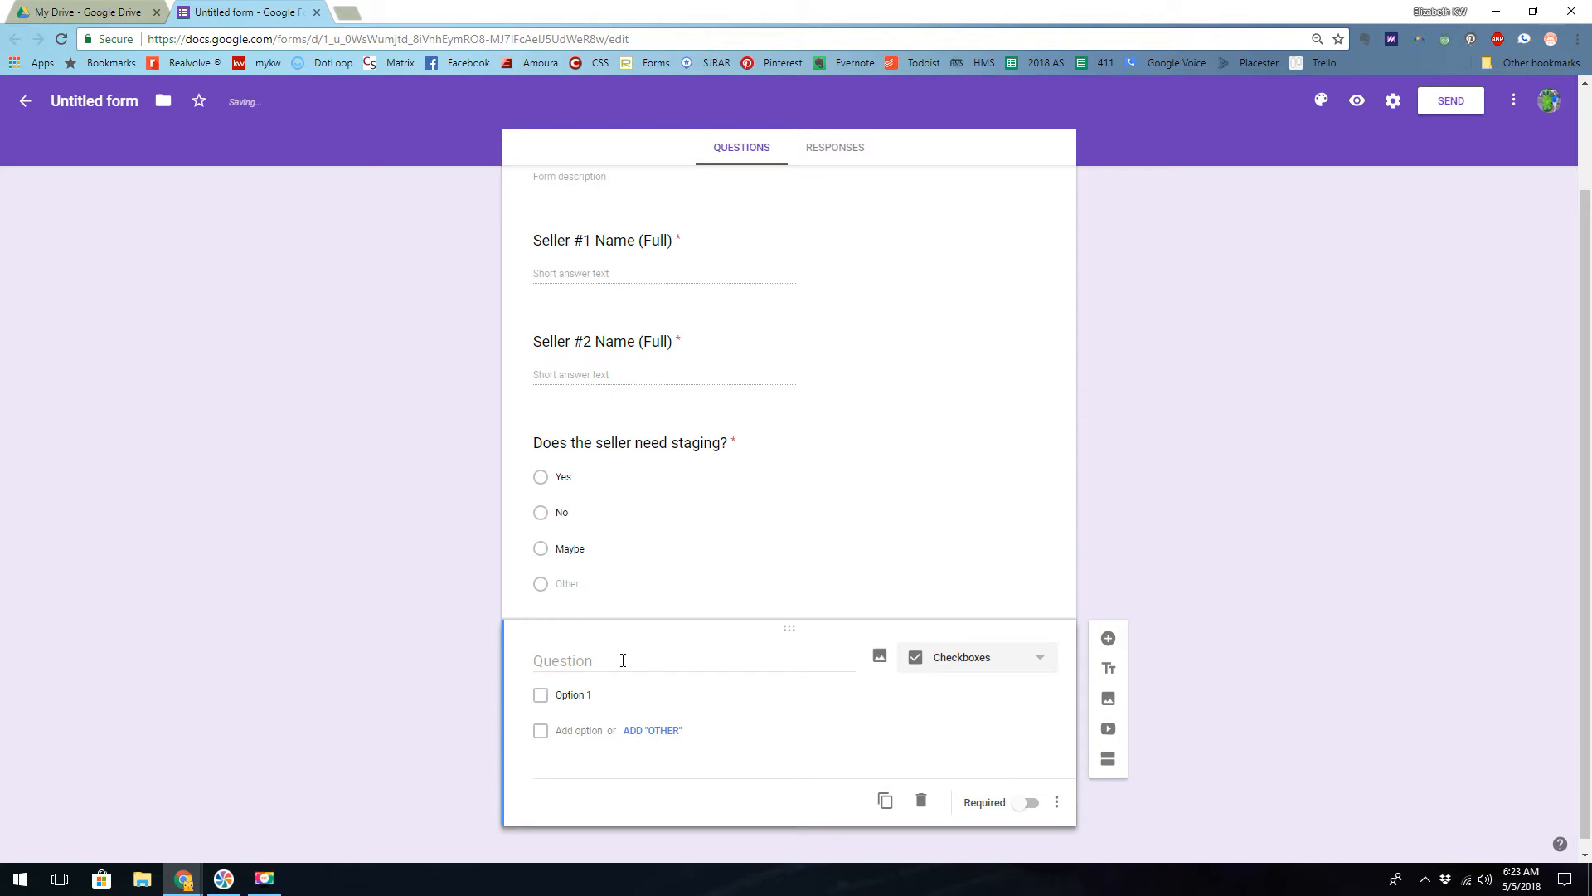
pyautogui.click(623, 660)
pyautogui.write('Which ad')
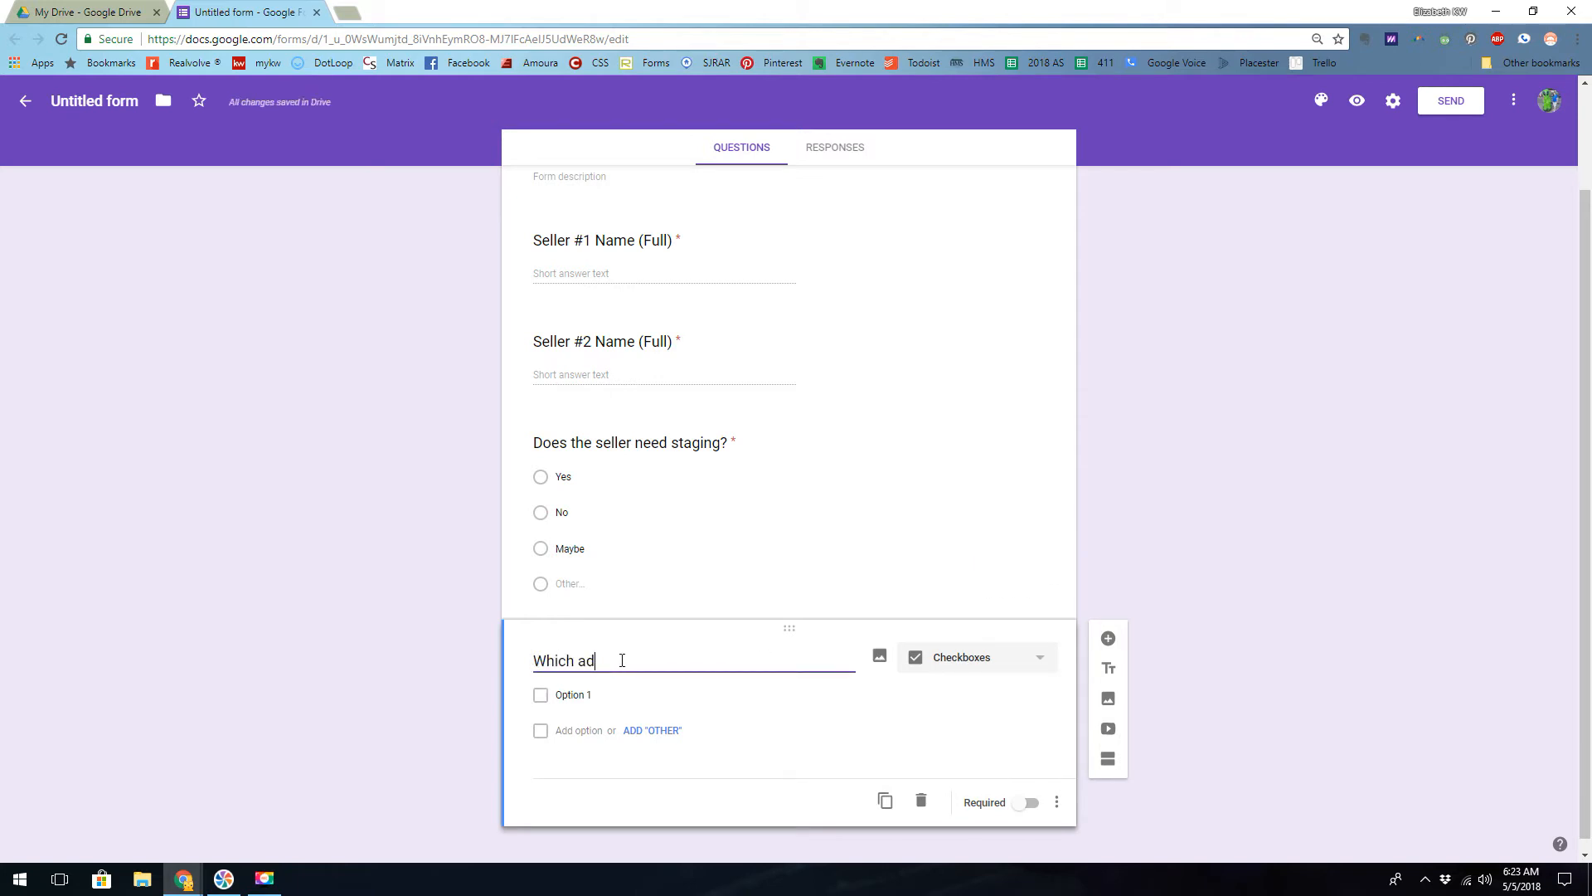
pyautogui.write('denda apply?')
# - Enter Lead Paint, Septic and None as the checkbox options of the addenda question
pyautogui.click(588, 695)
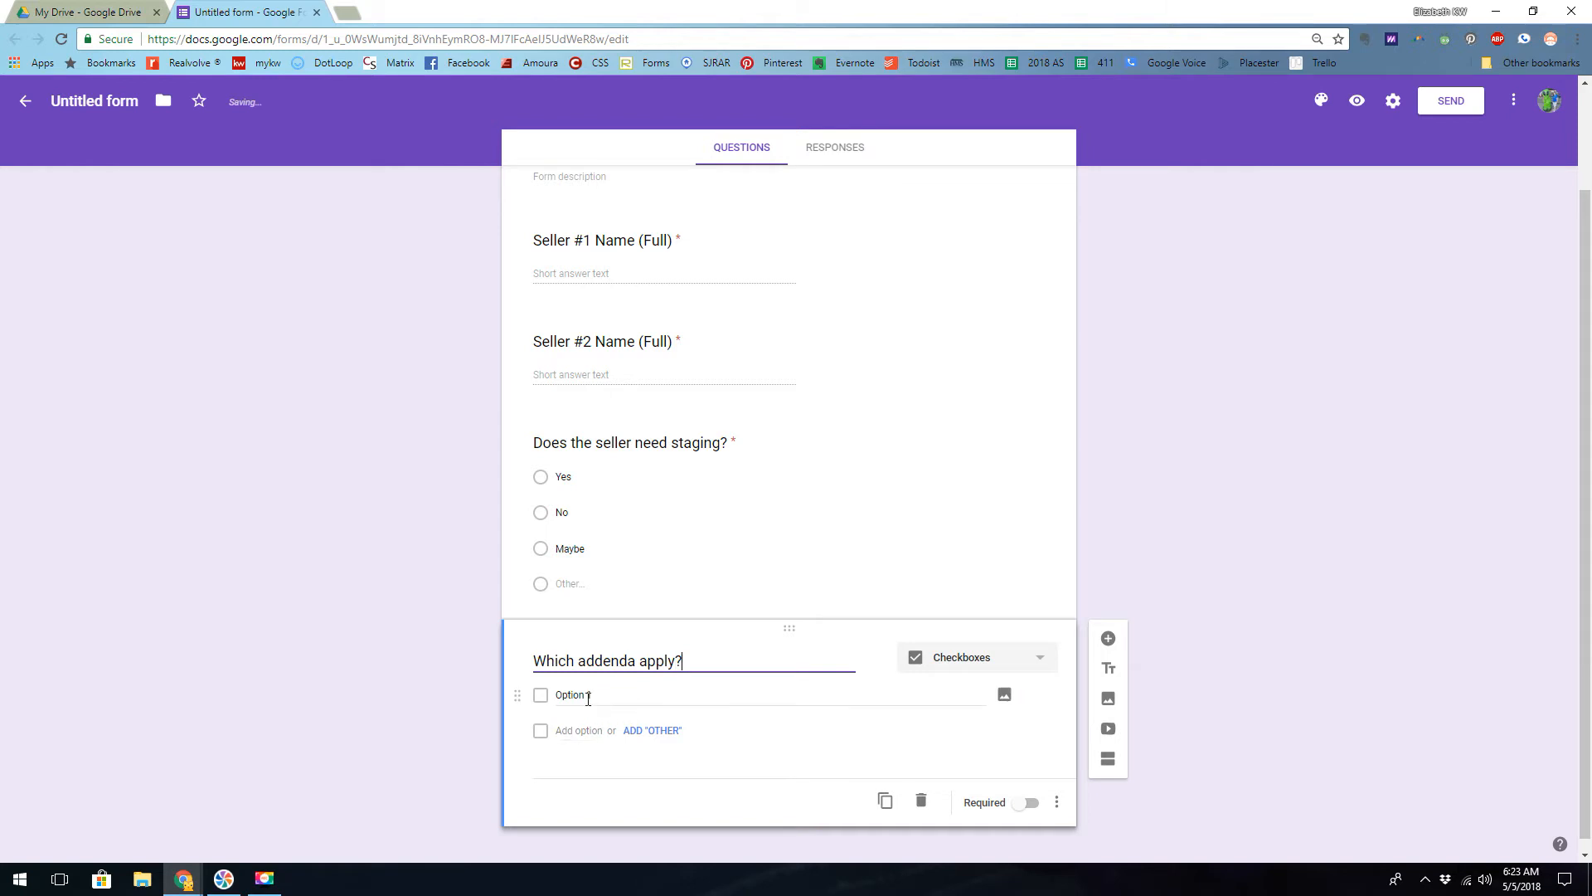
pyautogui.write('Lead Pain')
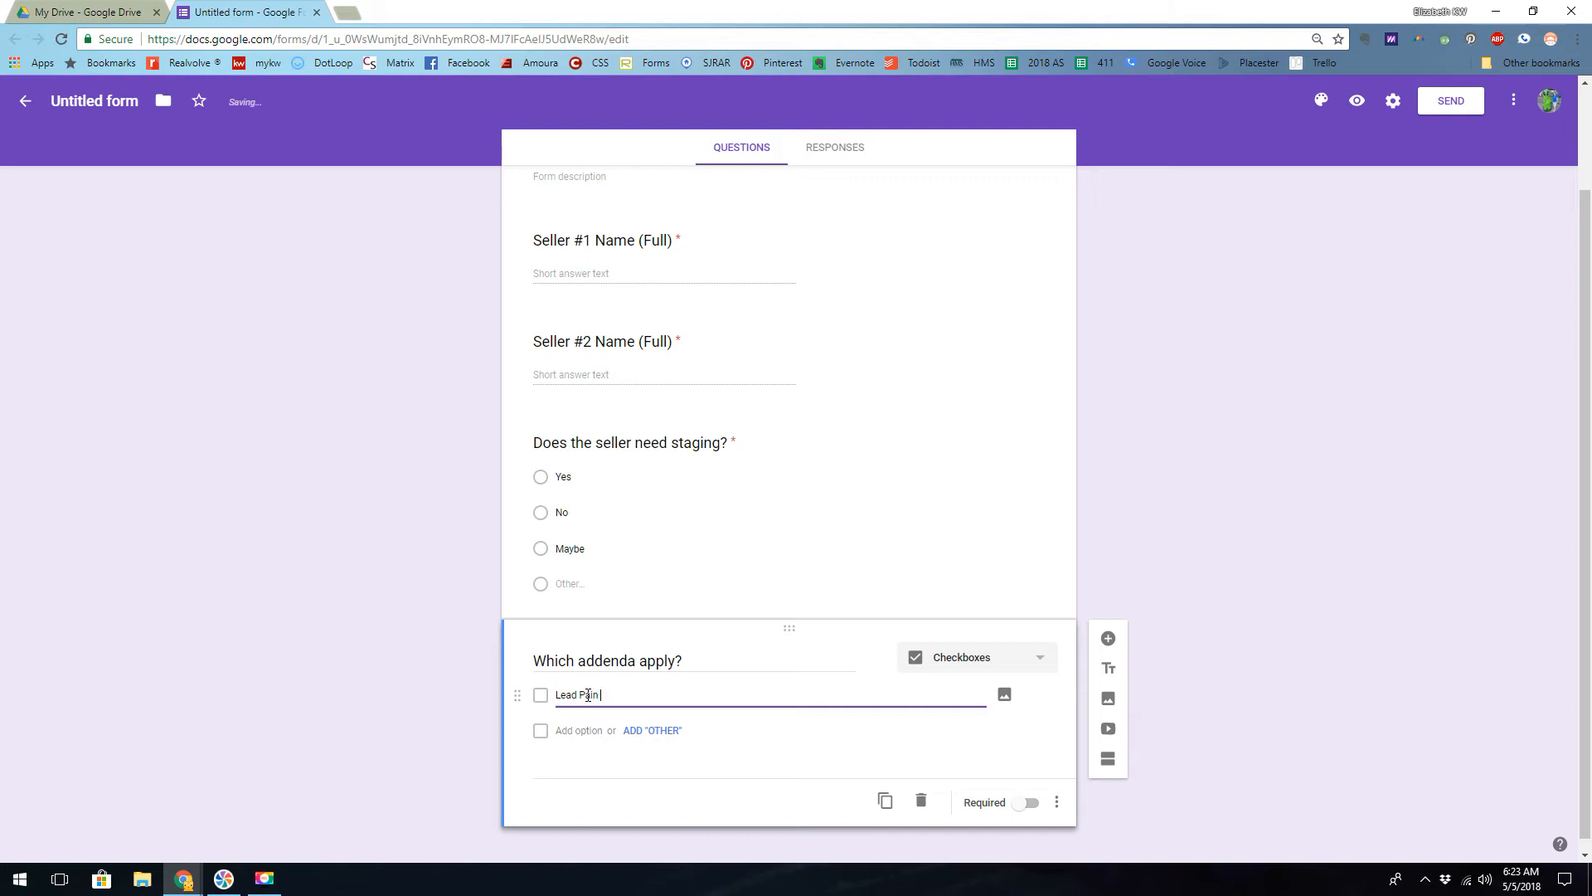
pyautogui.write('t')
pyautogui.click(586, 730)
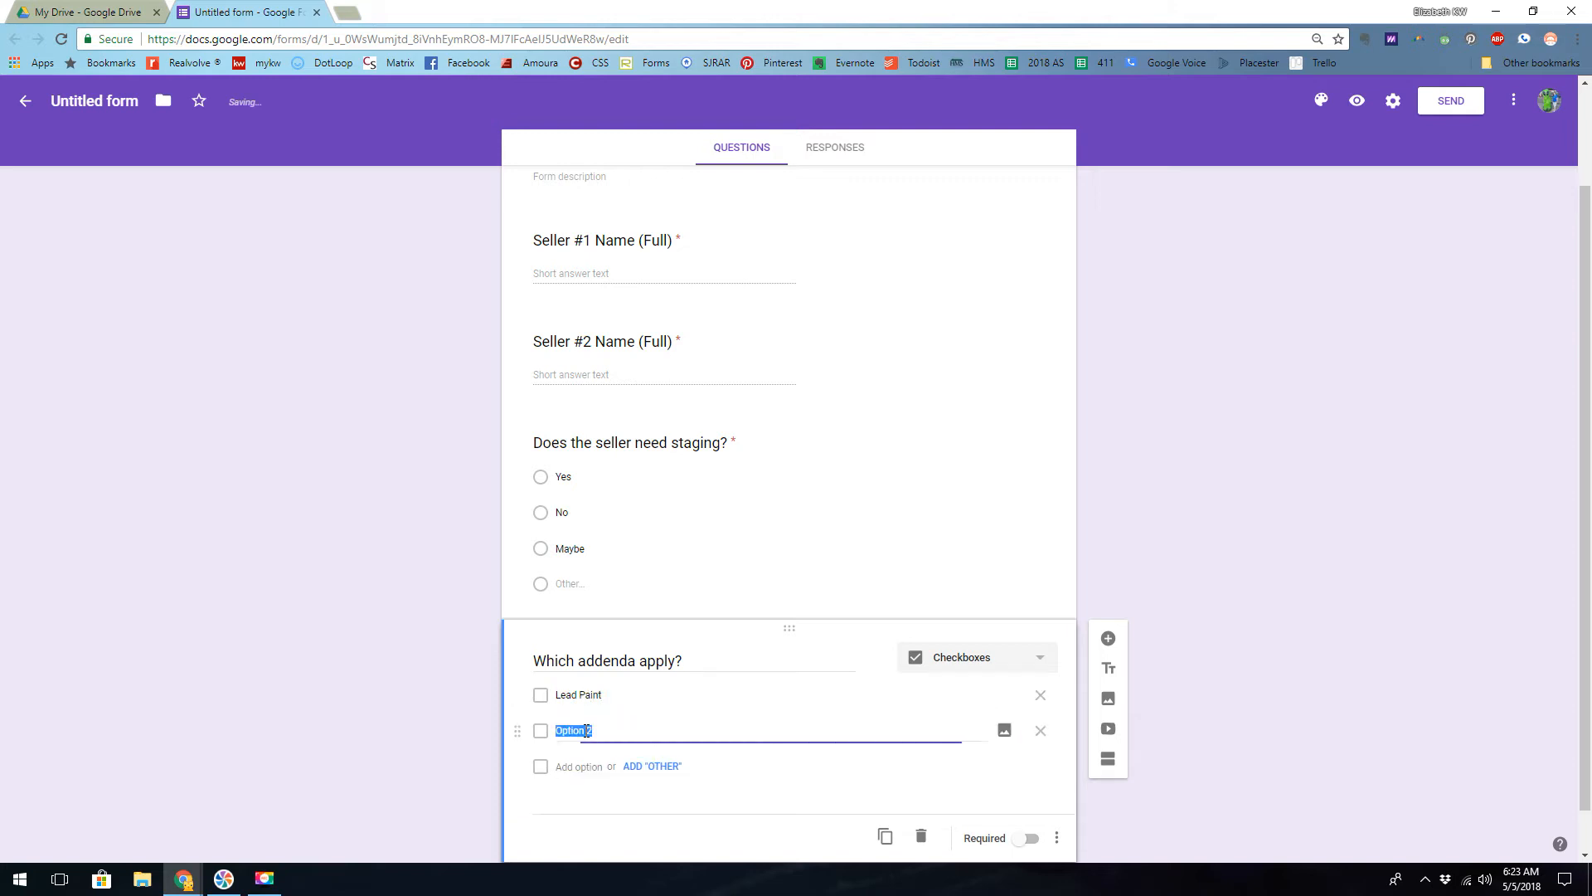
pyautogui.write('Septic')
pyautogui.scroll(-1, 586, 730)
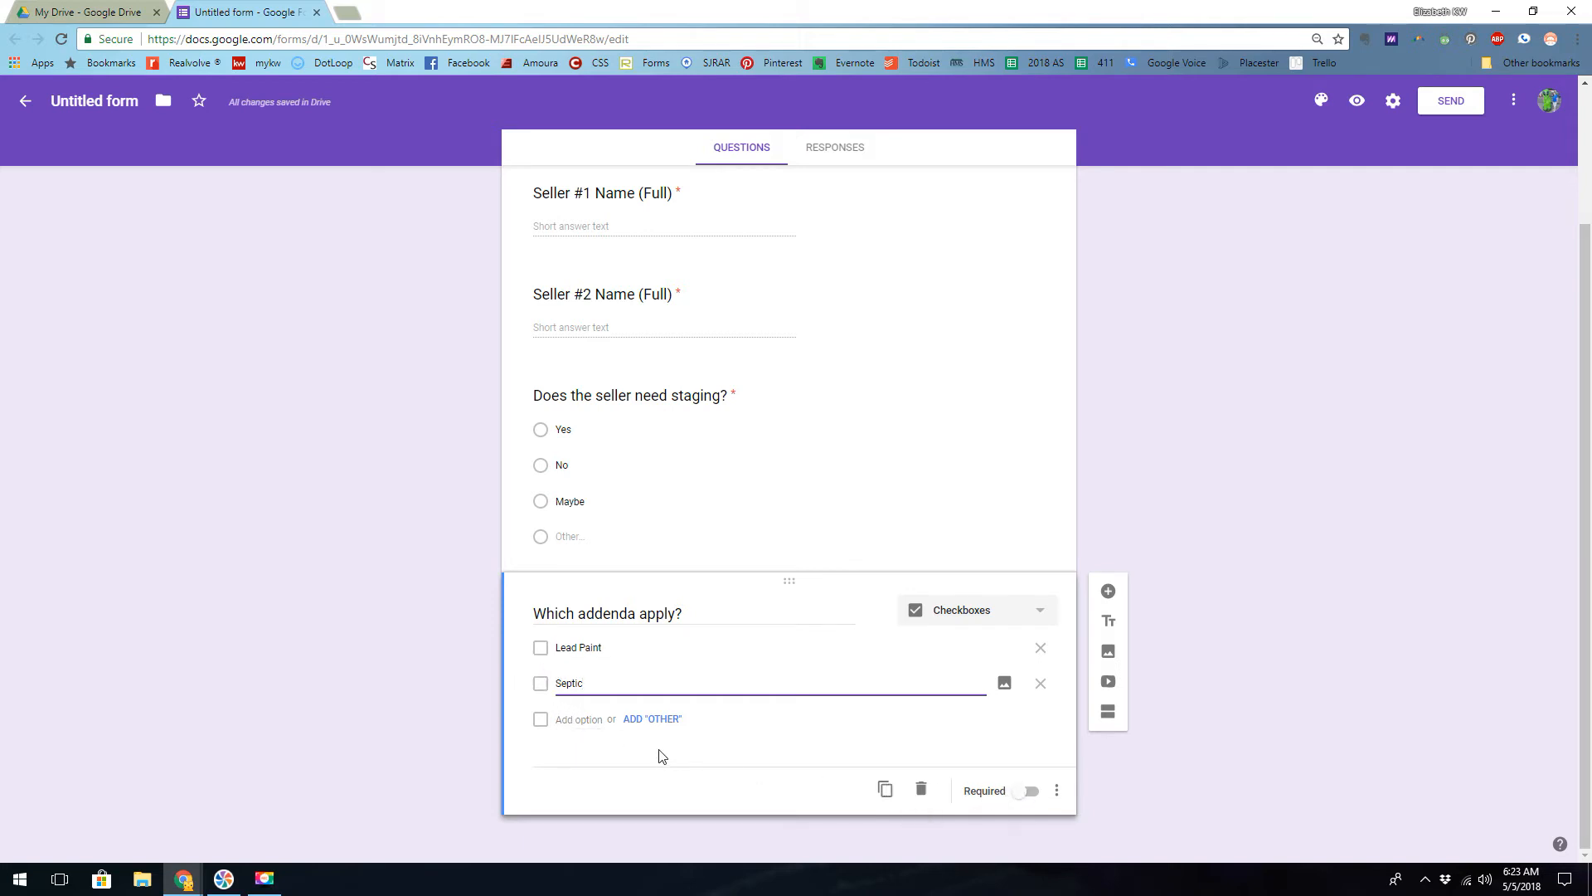
pyautogui.click(584, 719)
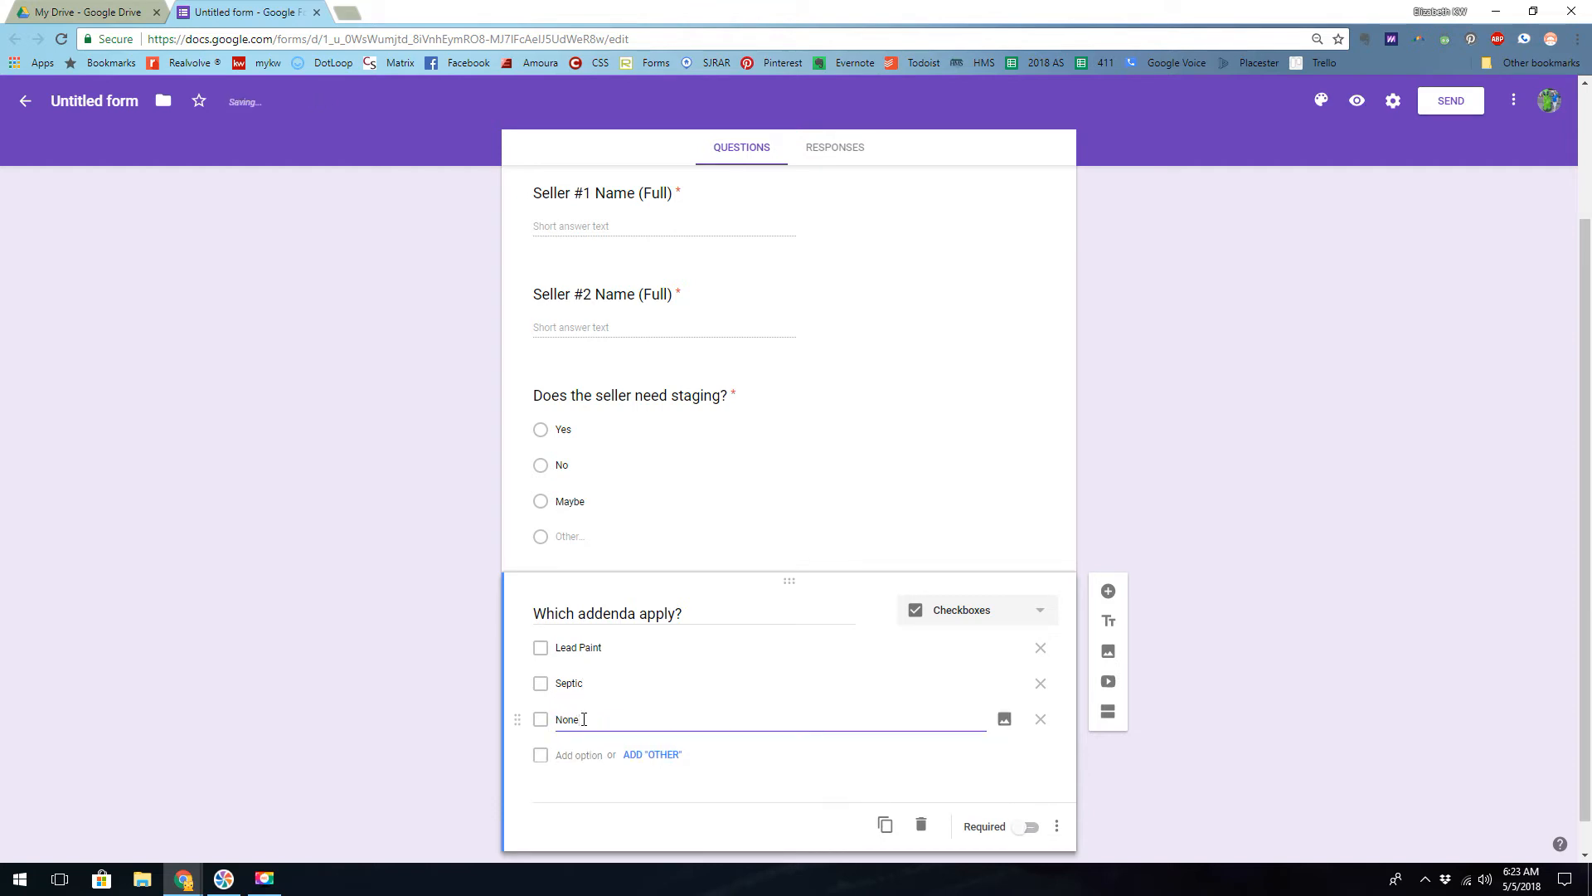
# - Make the addenda question required and add a required paragraph question titled "Notes" below it
pyautogui.click(1028, 827)
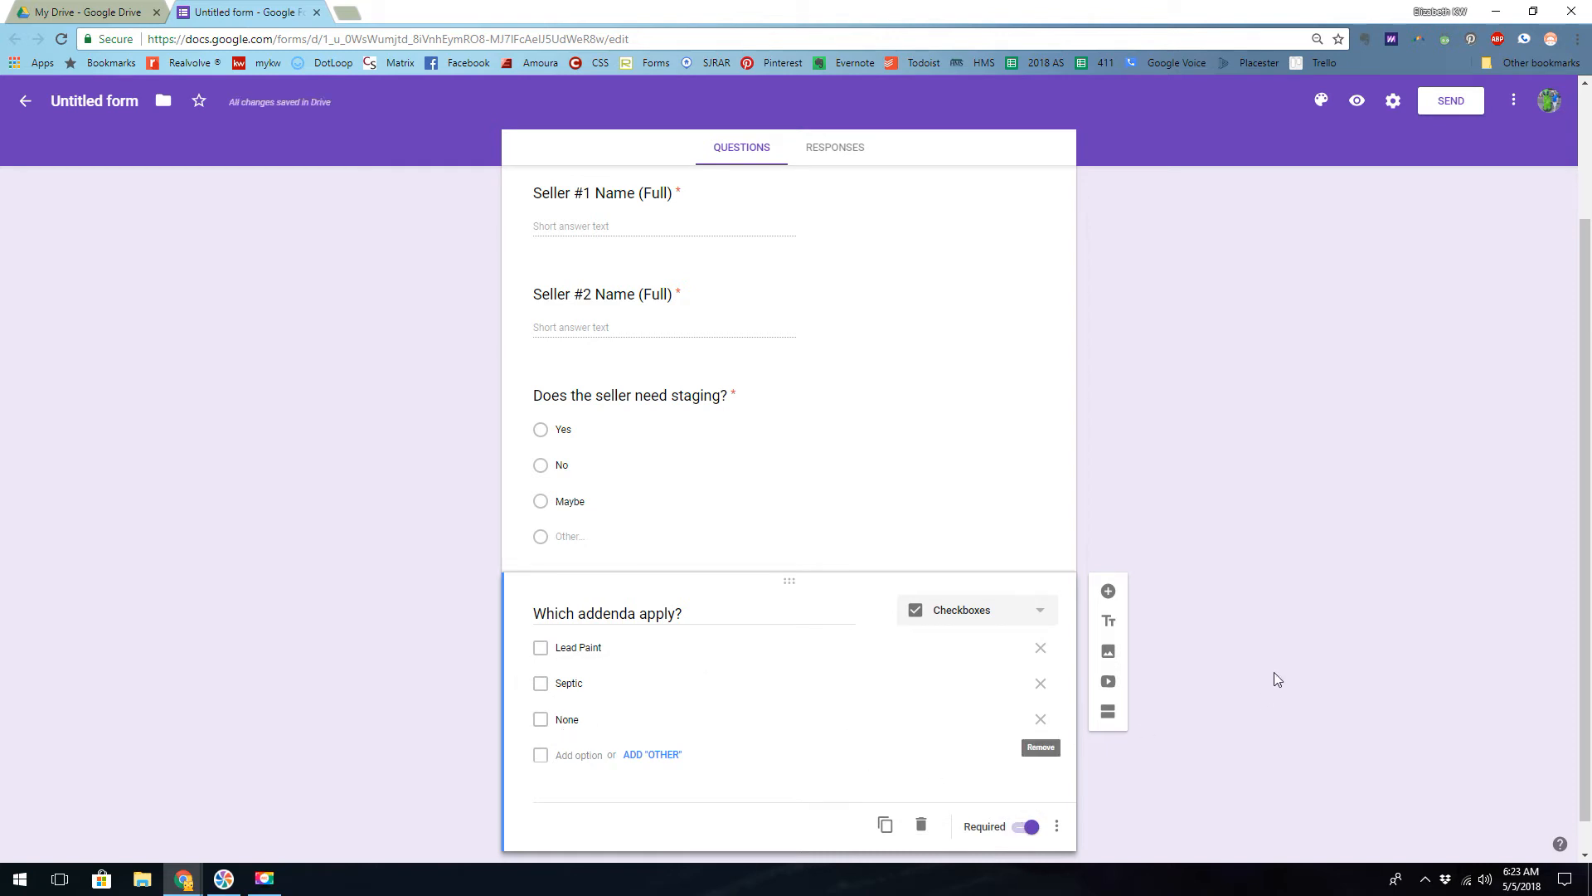
pyautogui.scroll(-1, 1275, 661)
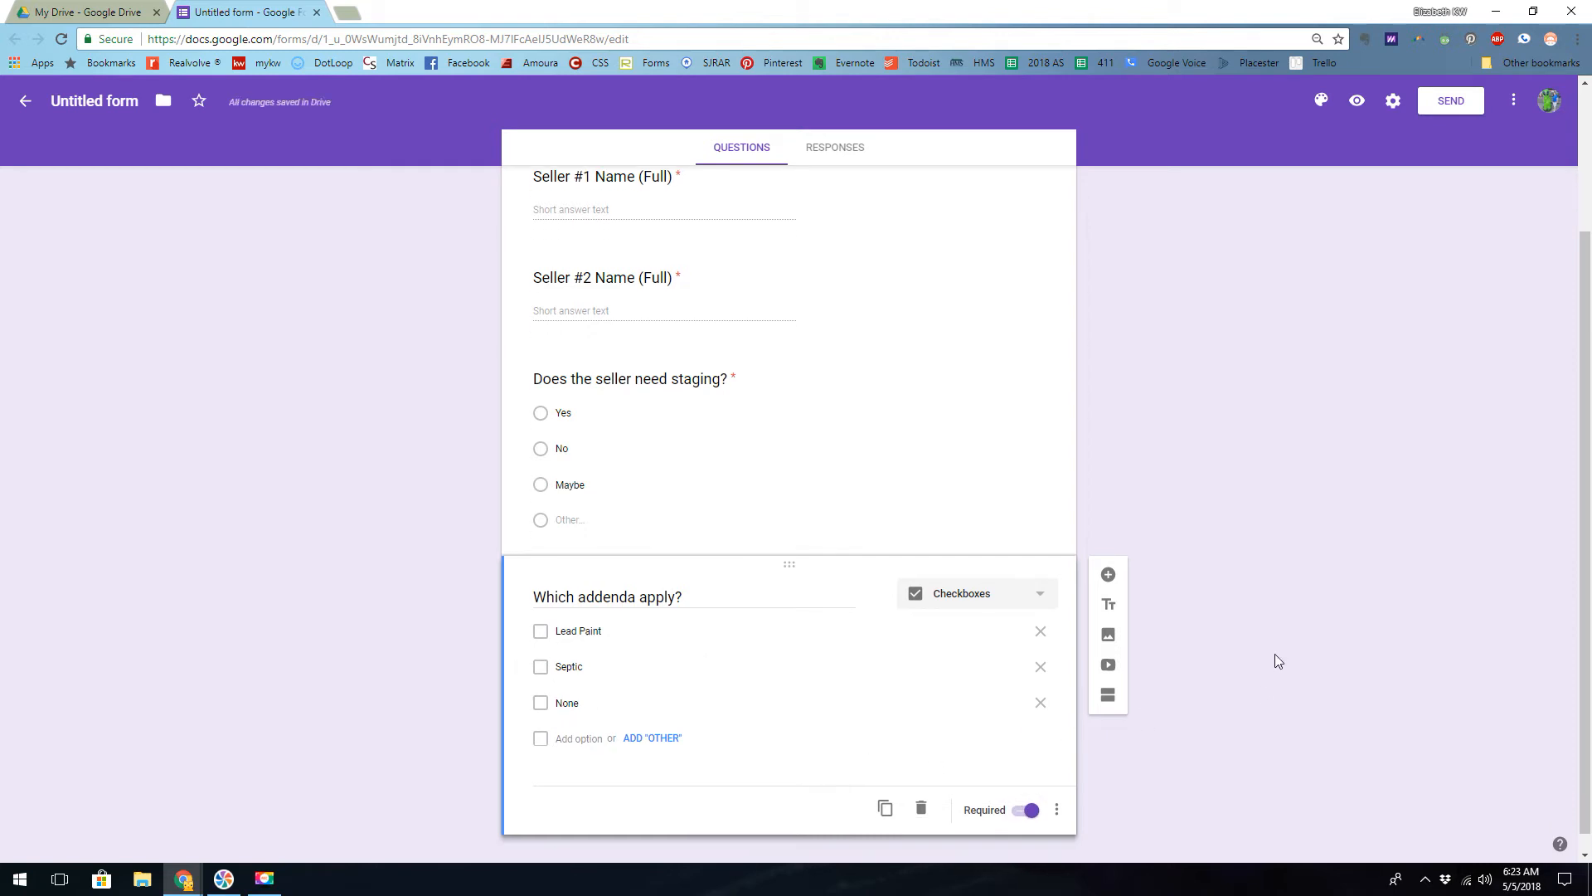
pyautogui.click(1108, 555)
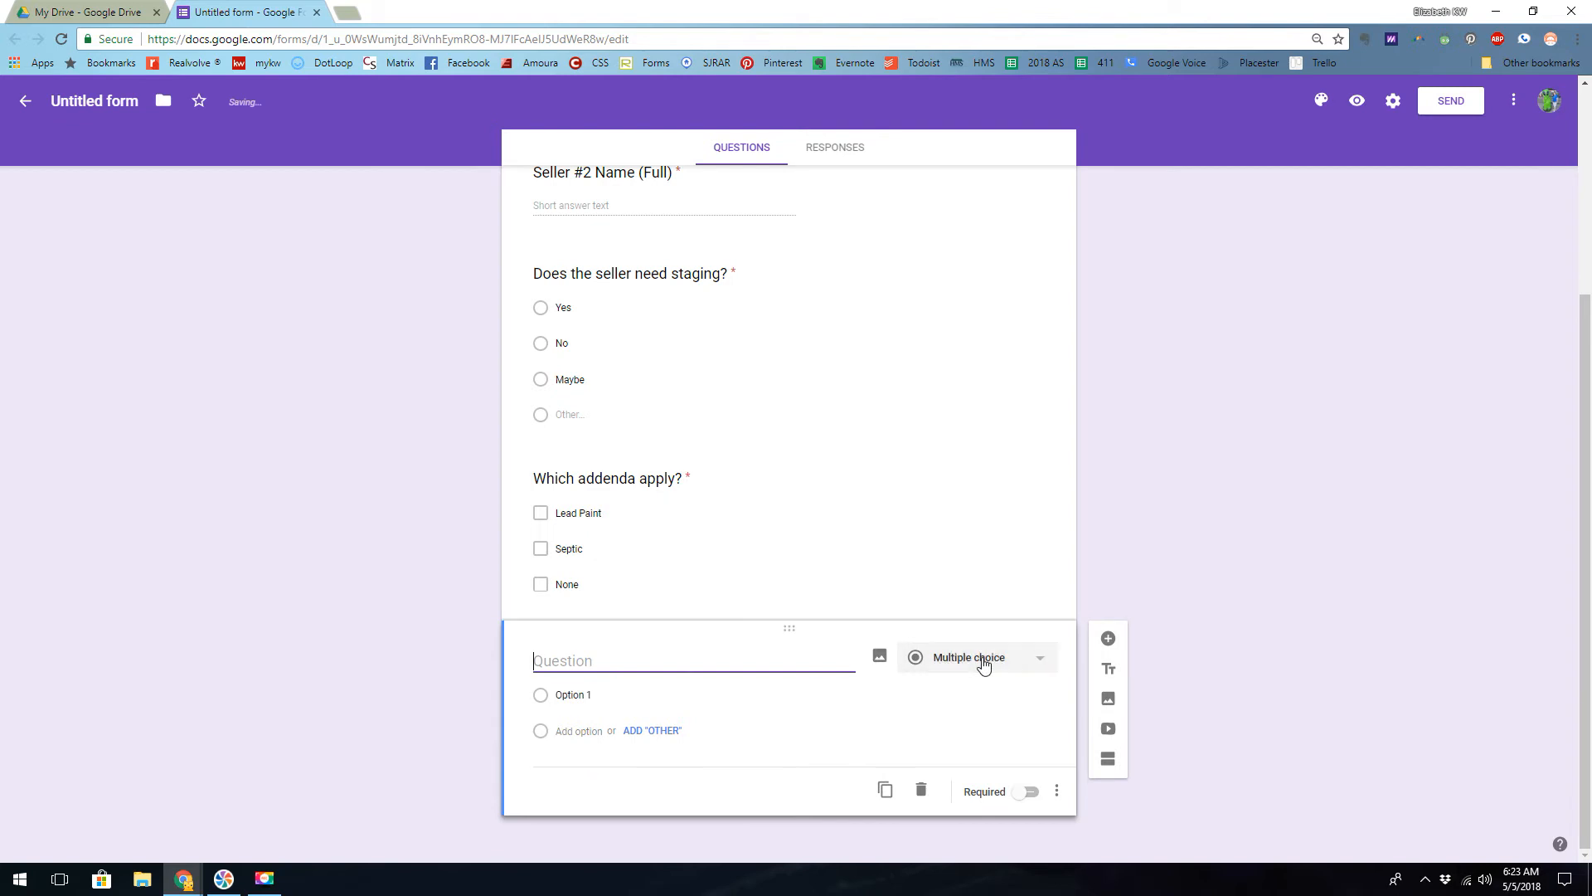
pyautogui.click(989, 660)
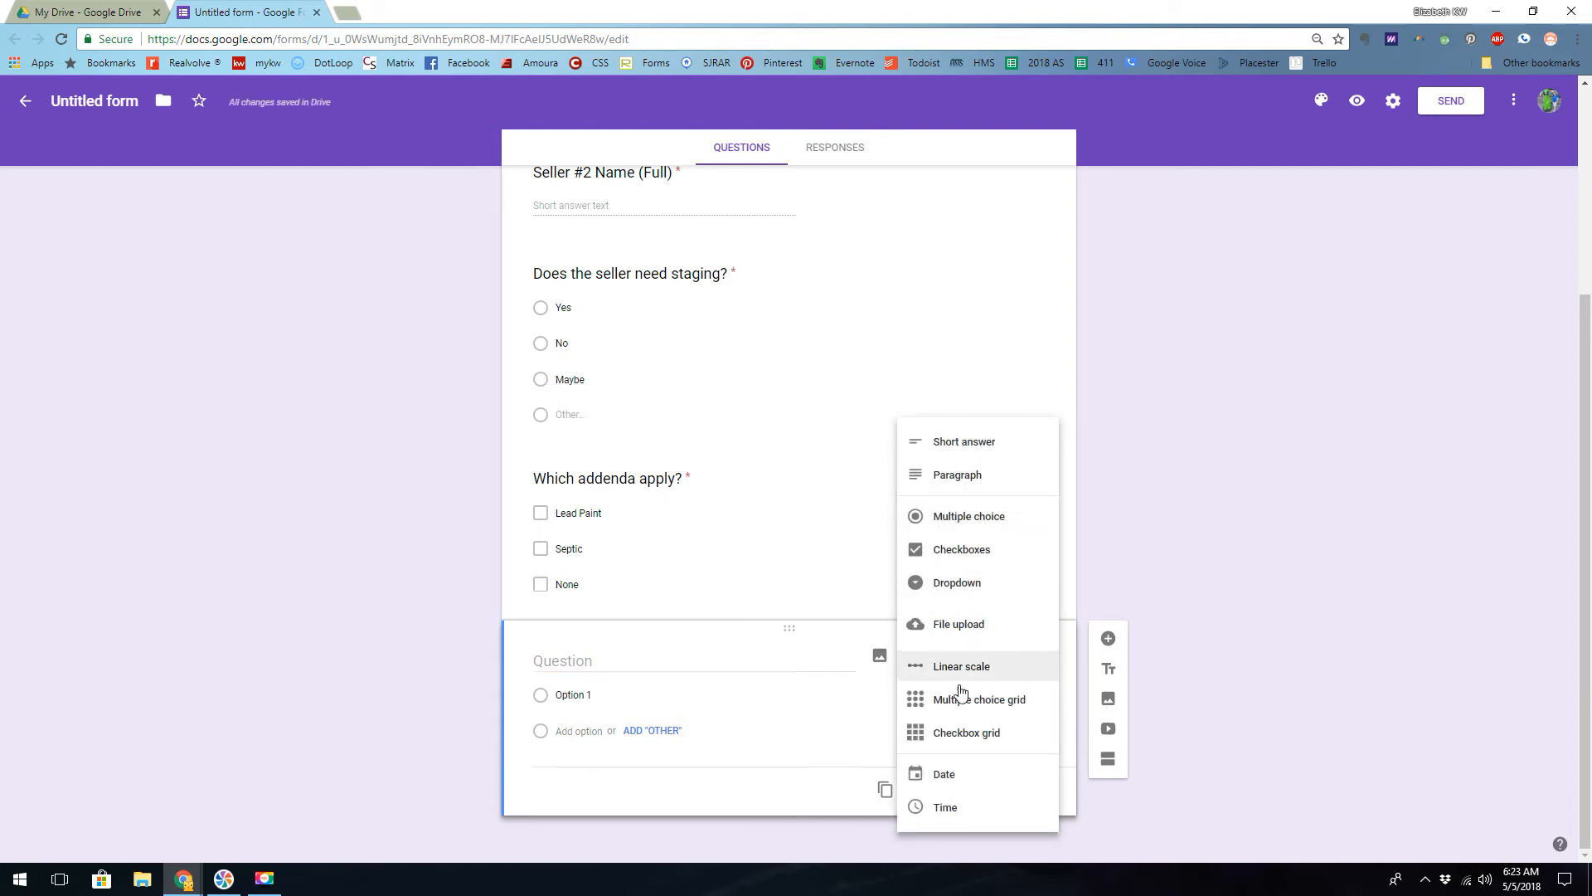
pyautogui.click(955, 479)
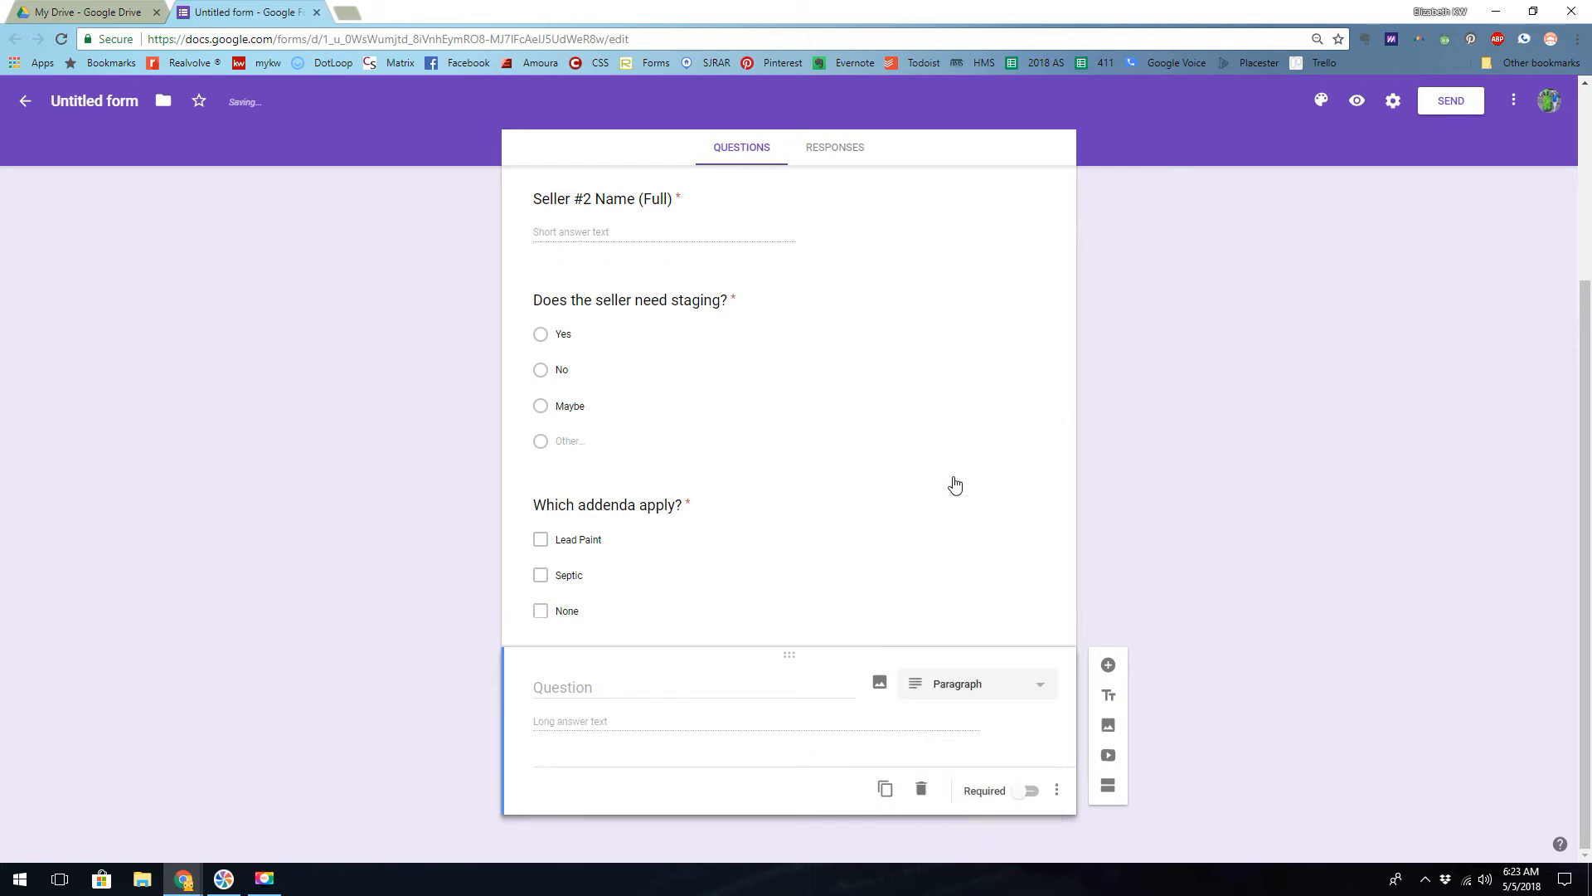
pyautogui.click(598, 685)
pyautogui.write('Notes')
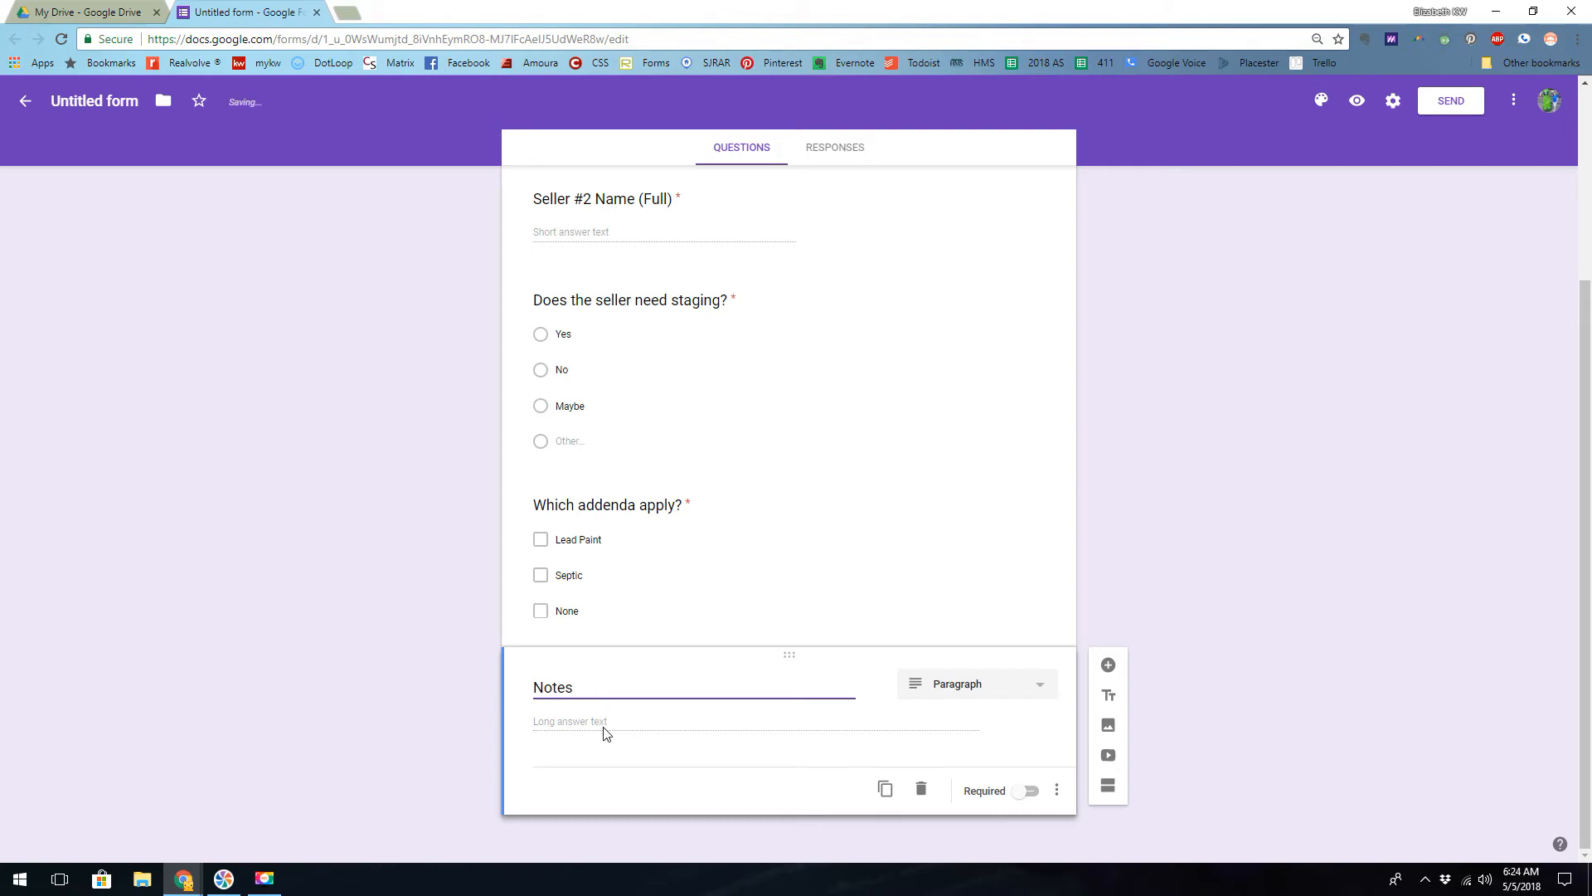
pyautogui.click(1030, 792)
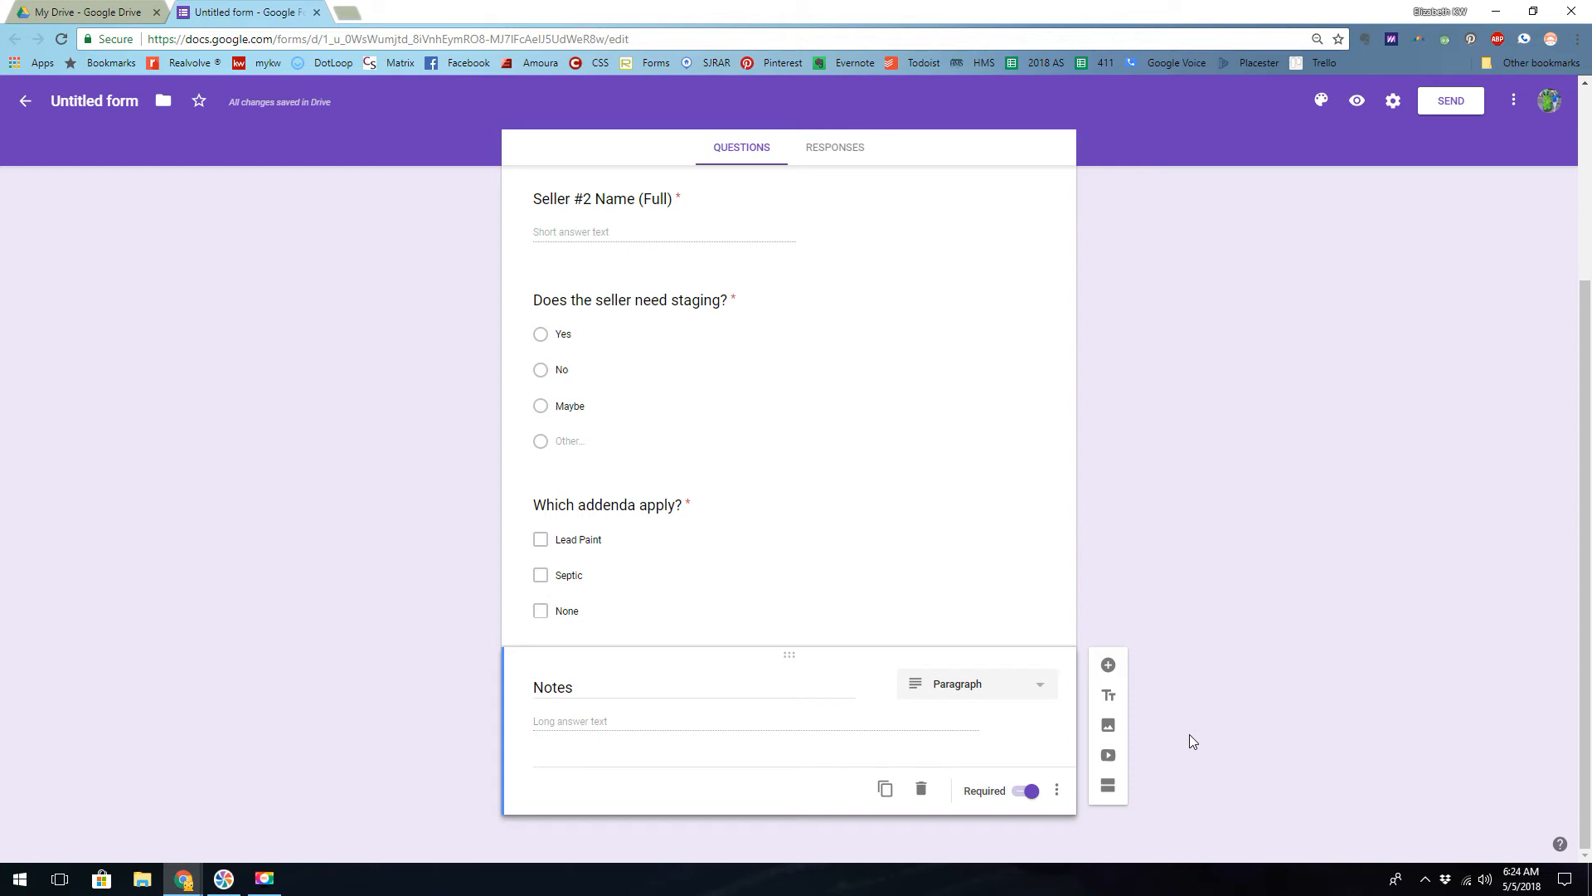
# - Apply the orange and yellow triangle-pattern image from the Other category as the form's header theme
pyautogui.scroll(3, 965, 555)
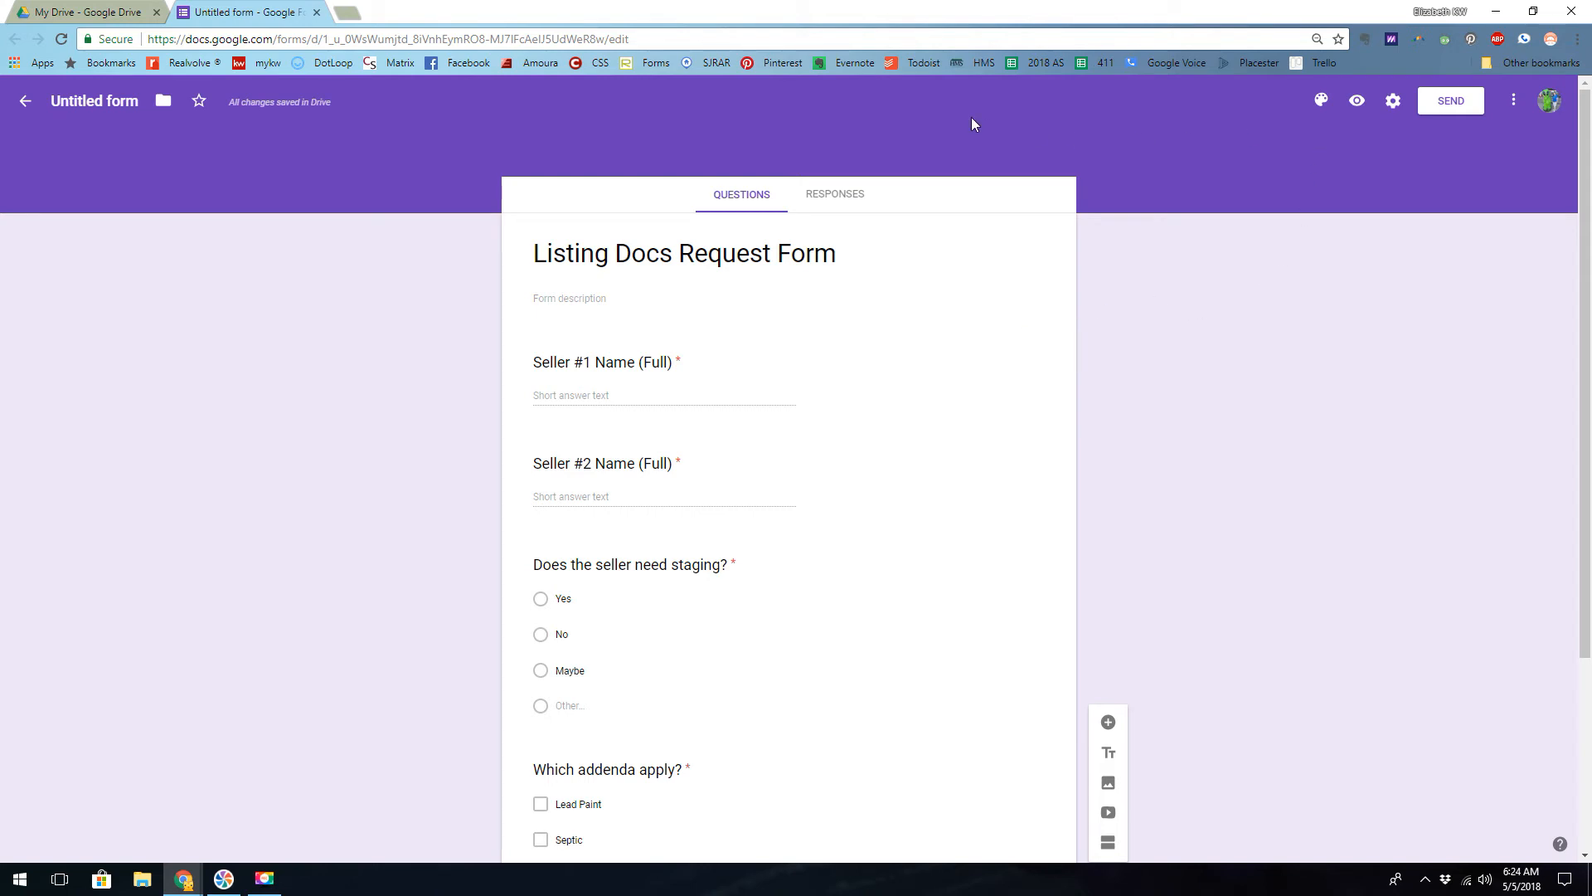
pyautogui.click(1321, 100)
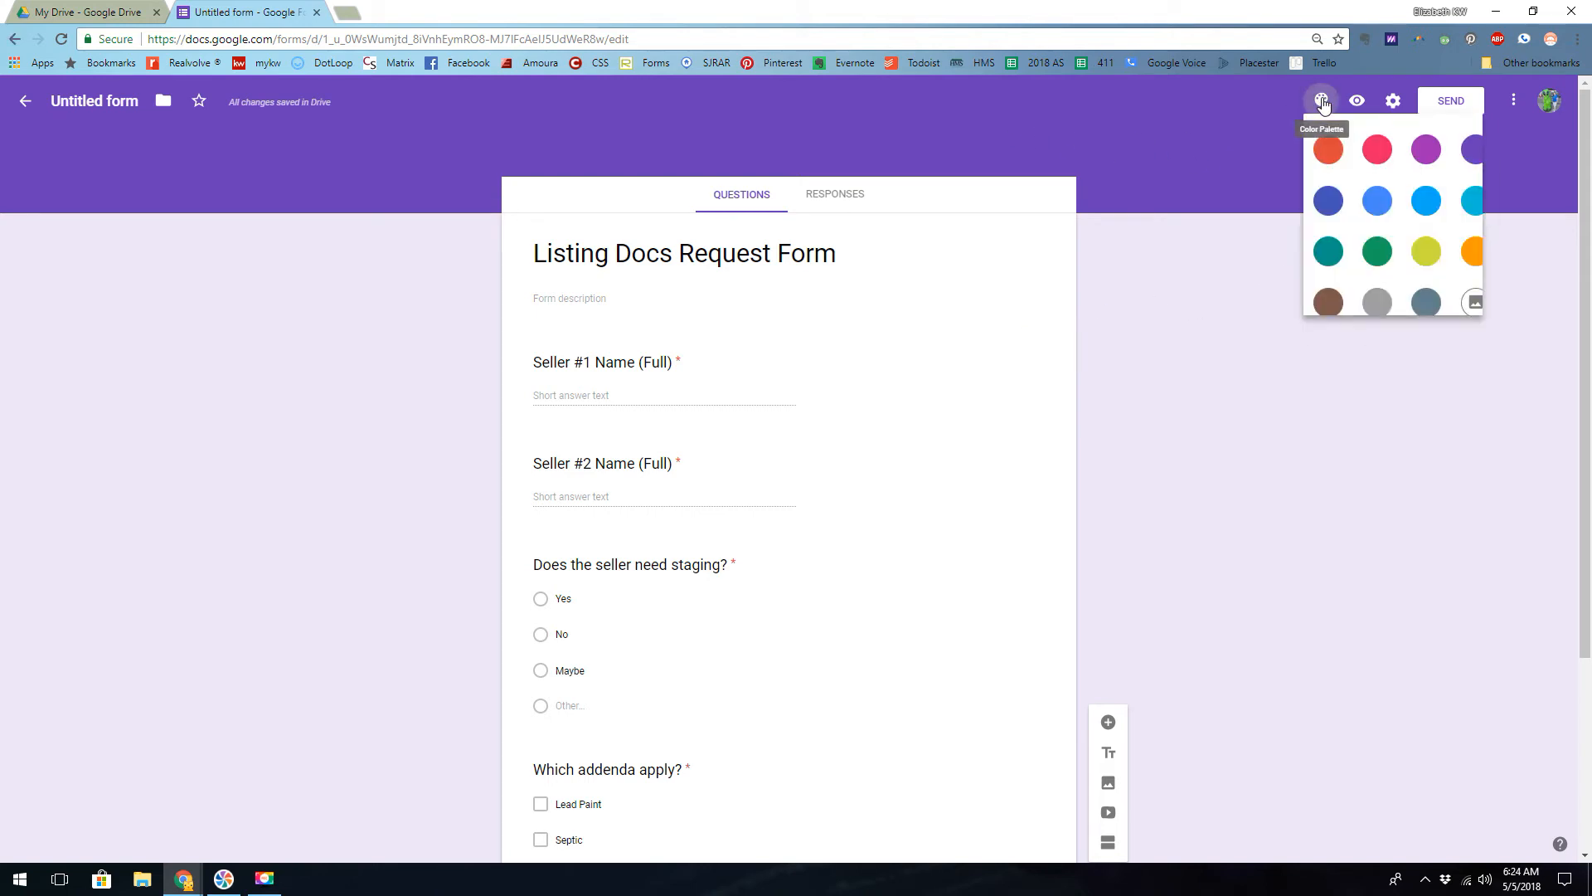
pyautogui.click(1475, 308)
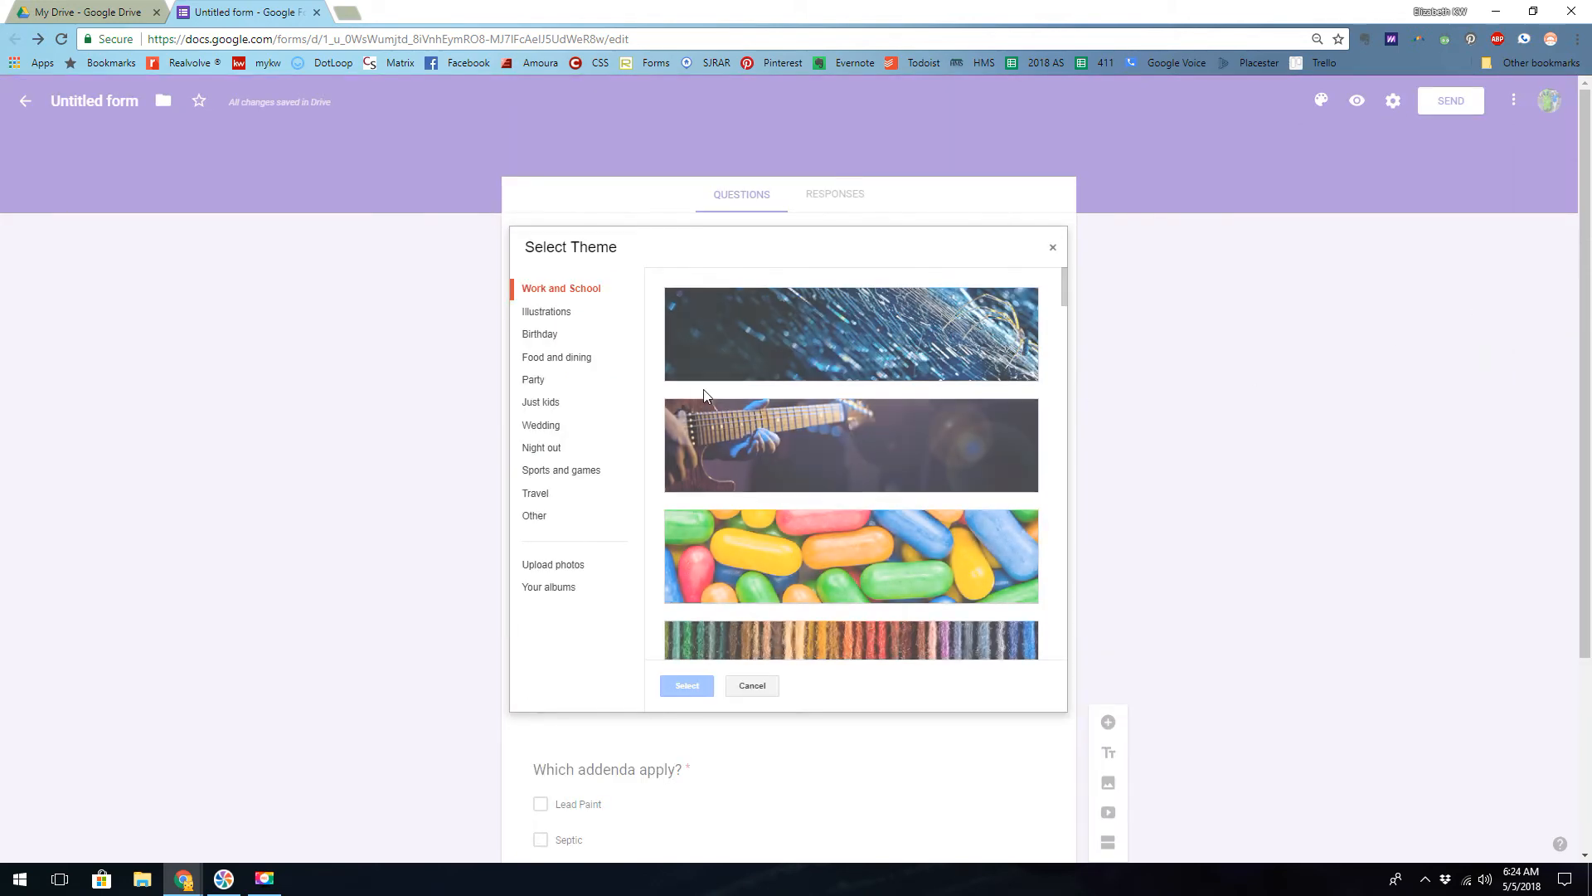
pyautogui.click(544, 336)
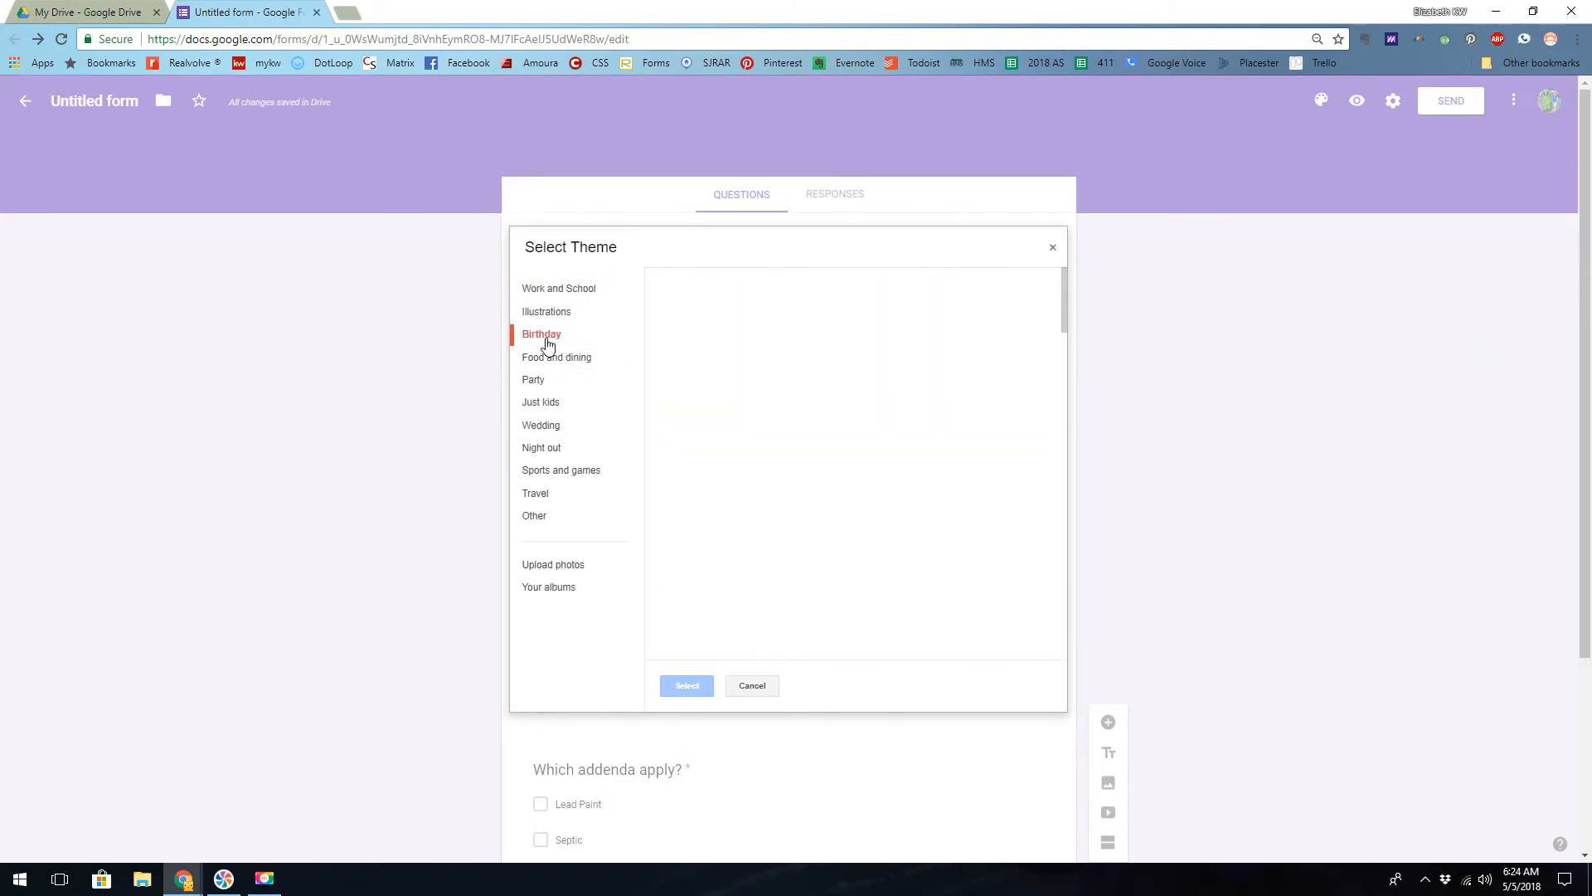
pyautogui.click(540, 424)
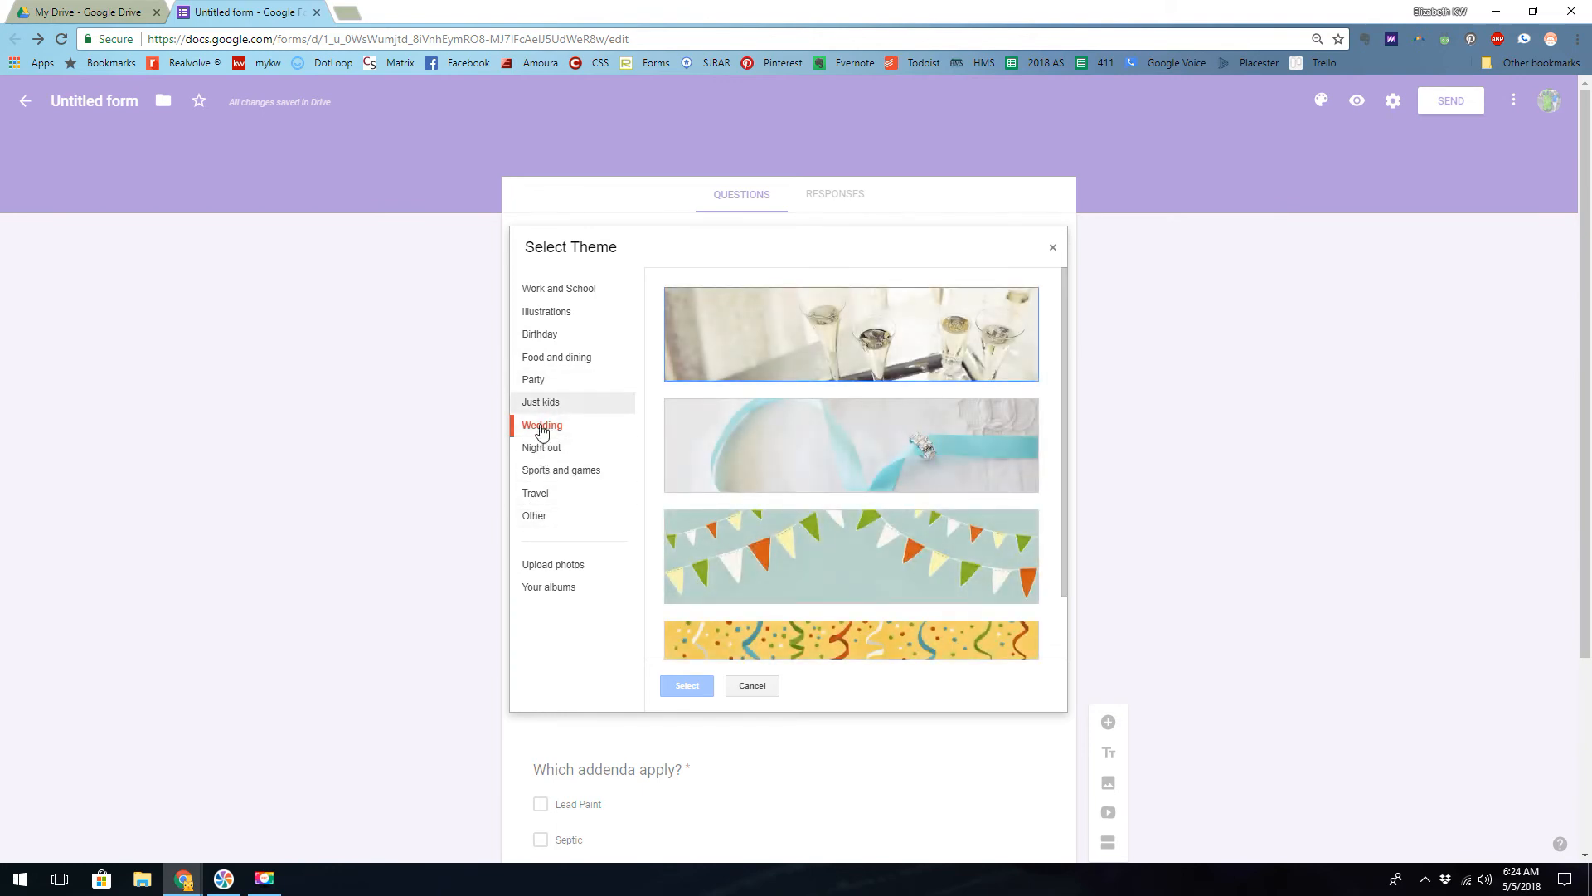
pyautogui.click(531, 516)
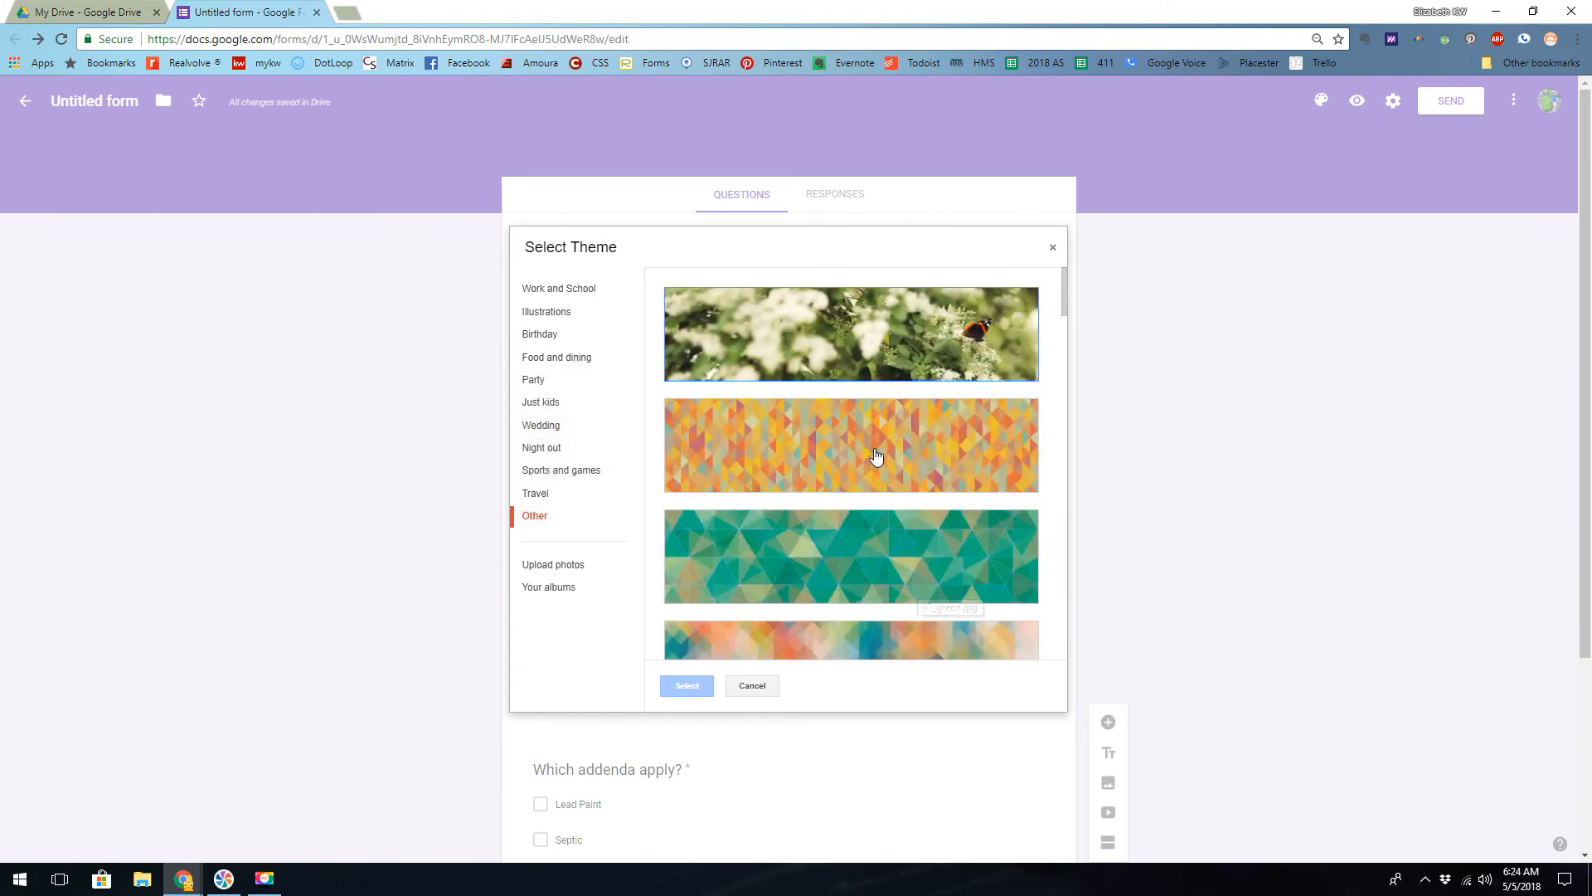
pyautogui.click(874, 451)
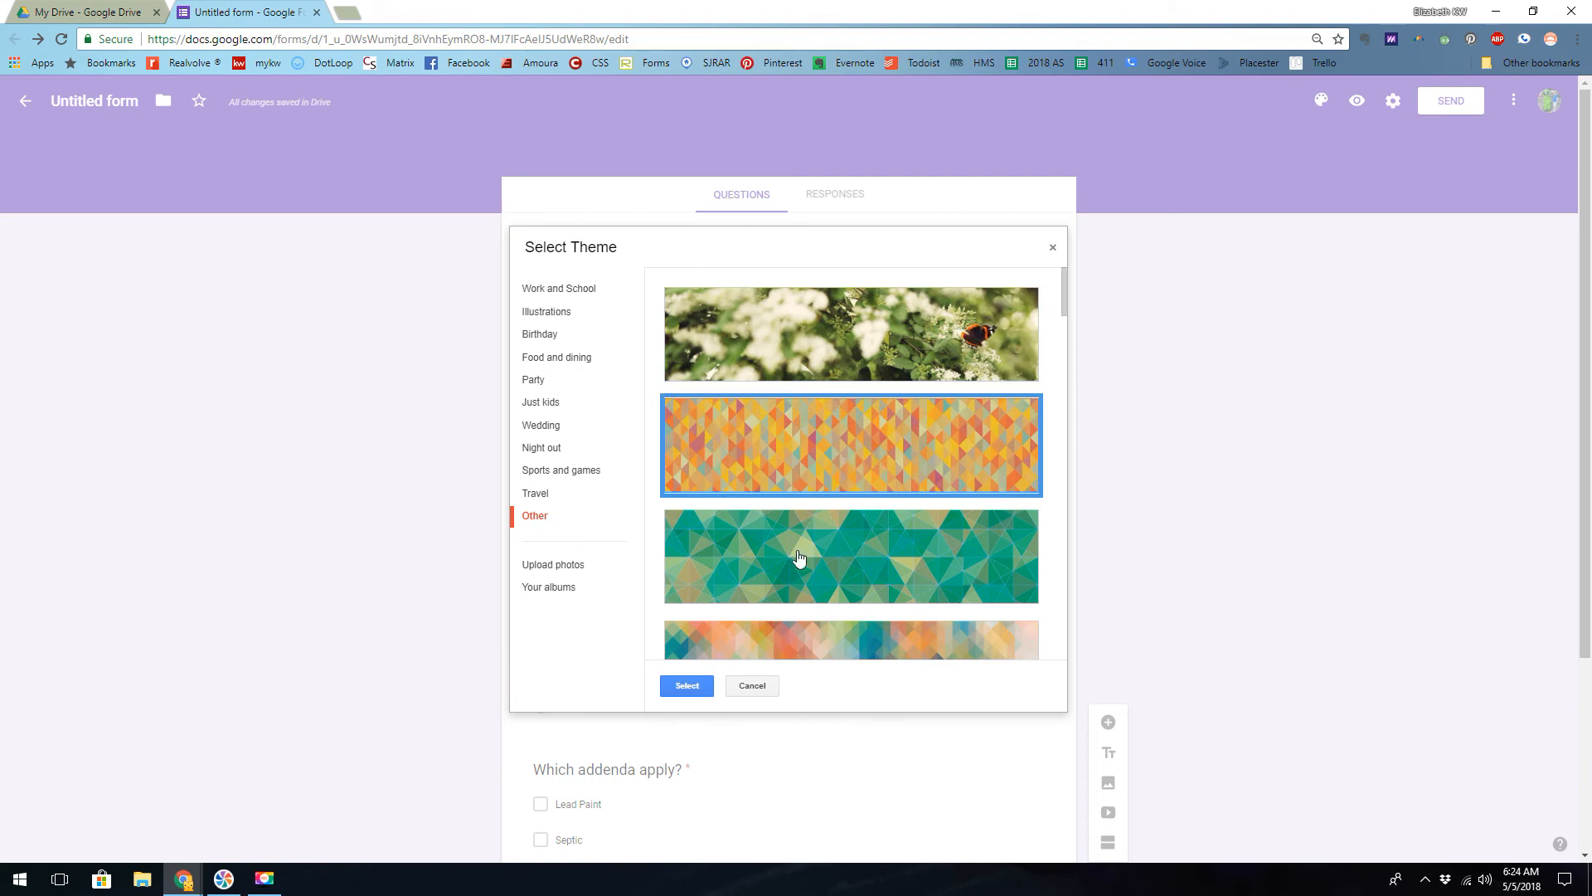
pyautogui.click(687, 685)
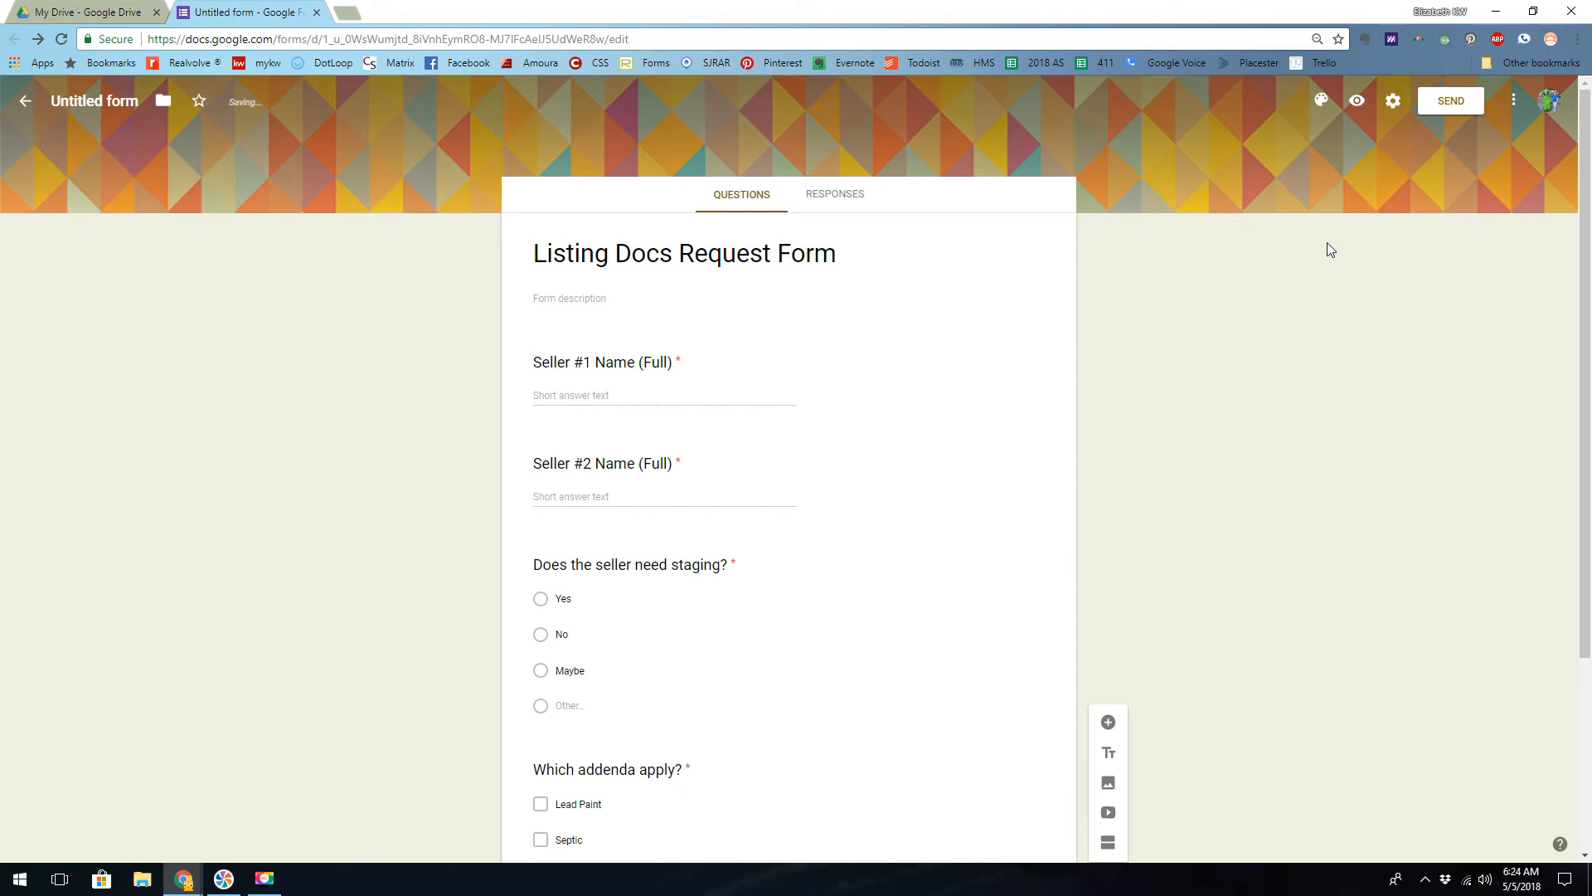
# - Set the form to collect email addresses, lift the Keller Williams Realty user restriction, allow editing after submission, and save the settings
pyautogui.click(1391, 102)
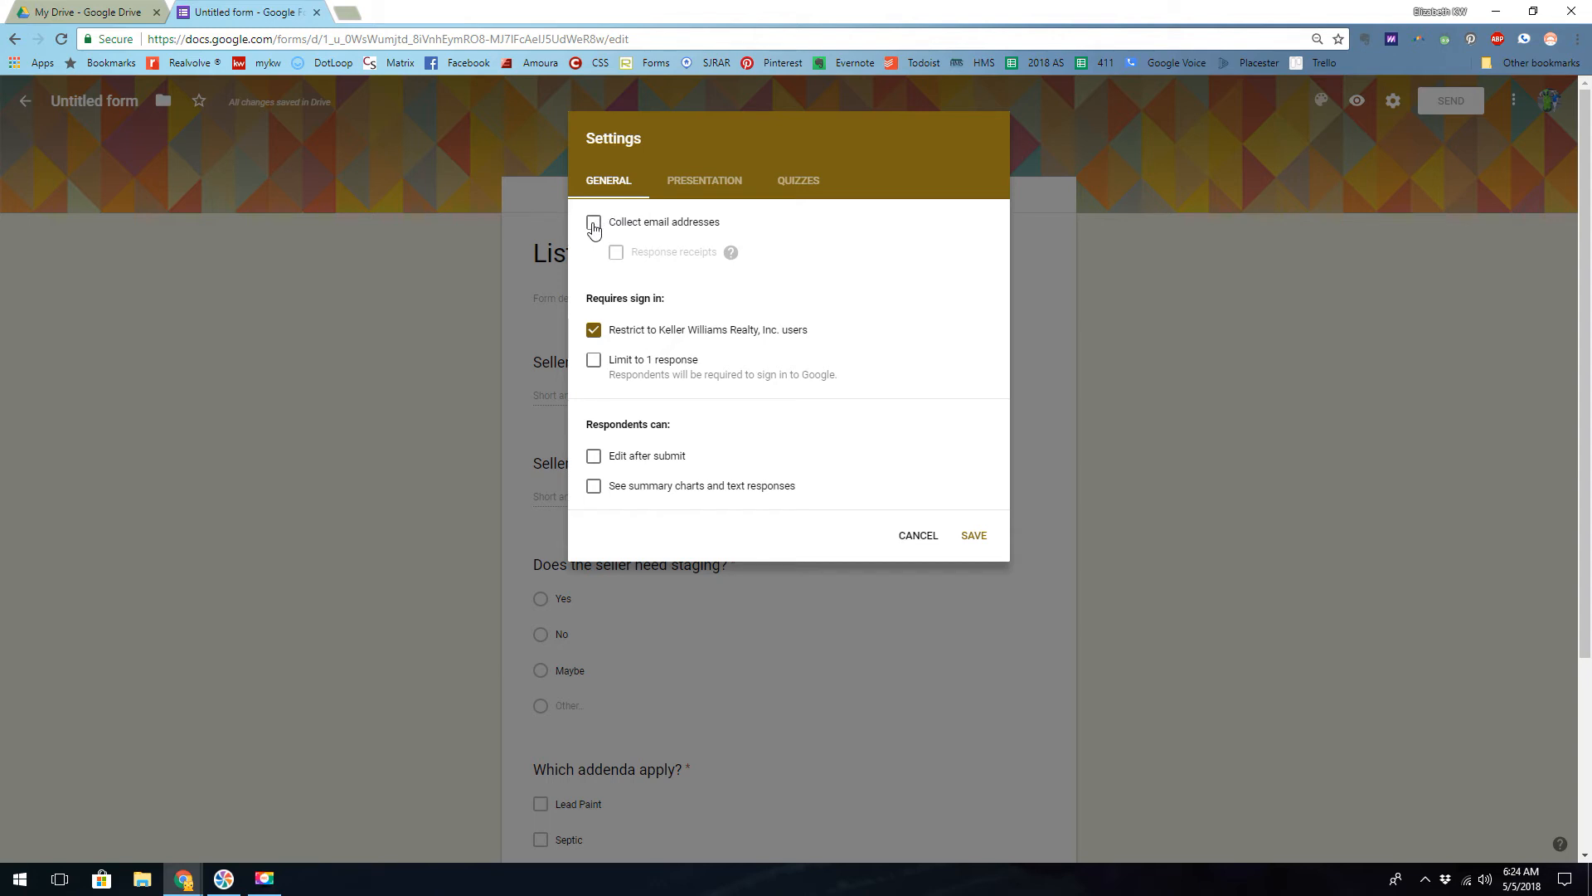
pyautogui.click(593, 226)
pyautogui.click(594, 331)
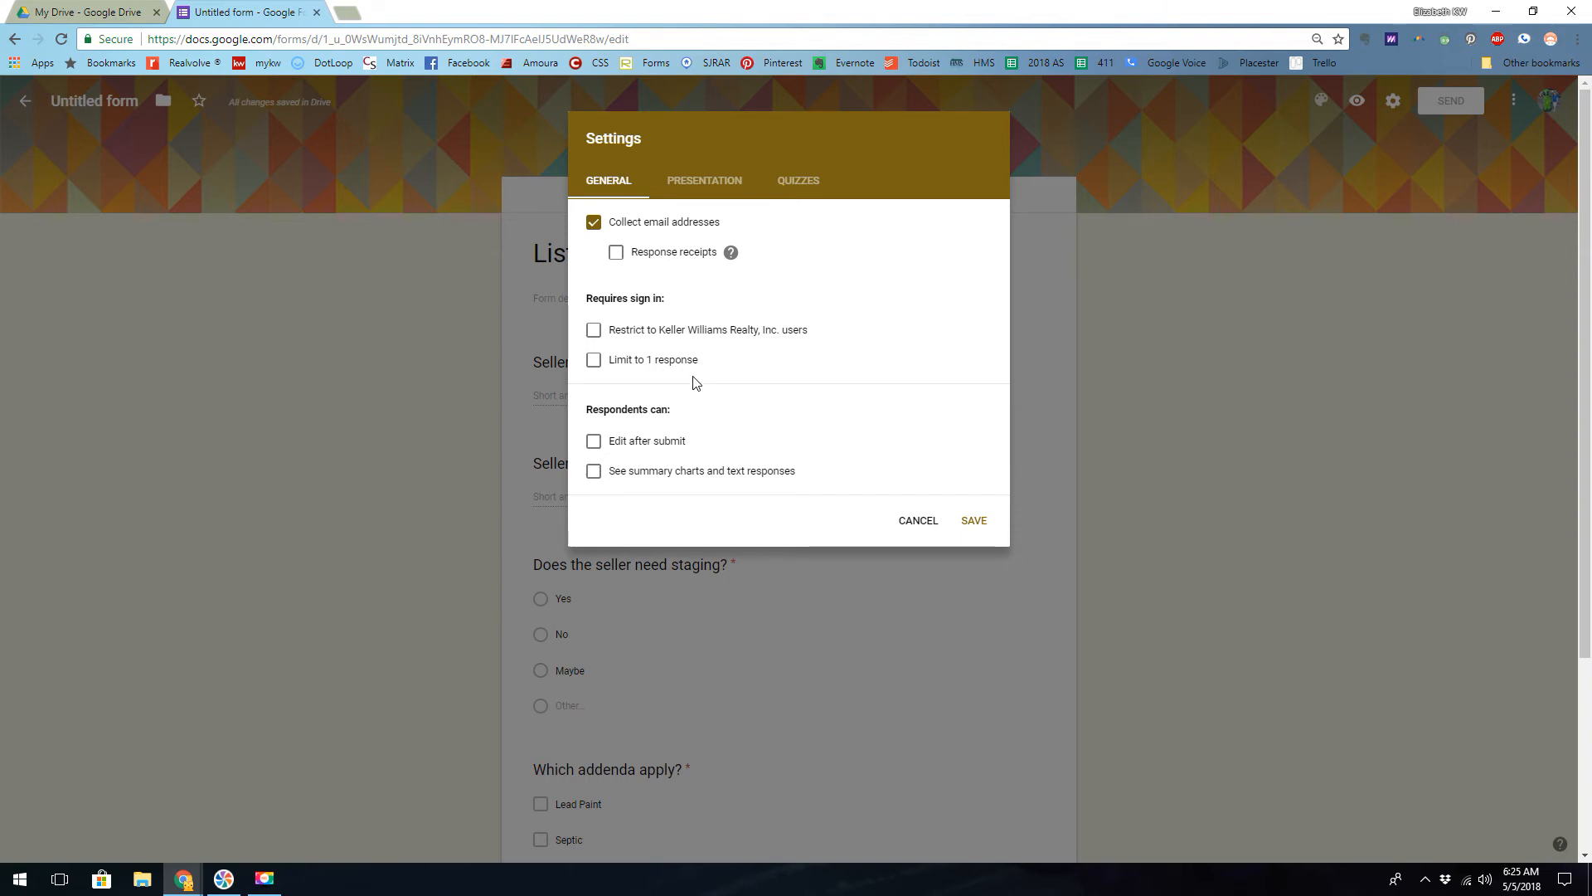
pyautogui.click(594, 444)
pyautogui.click(974, 522)
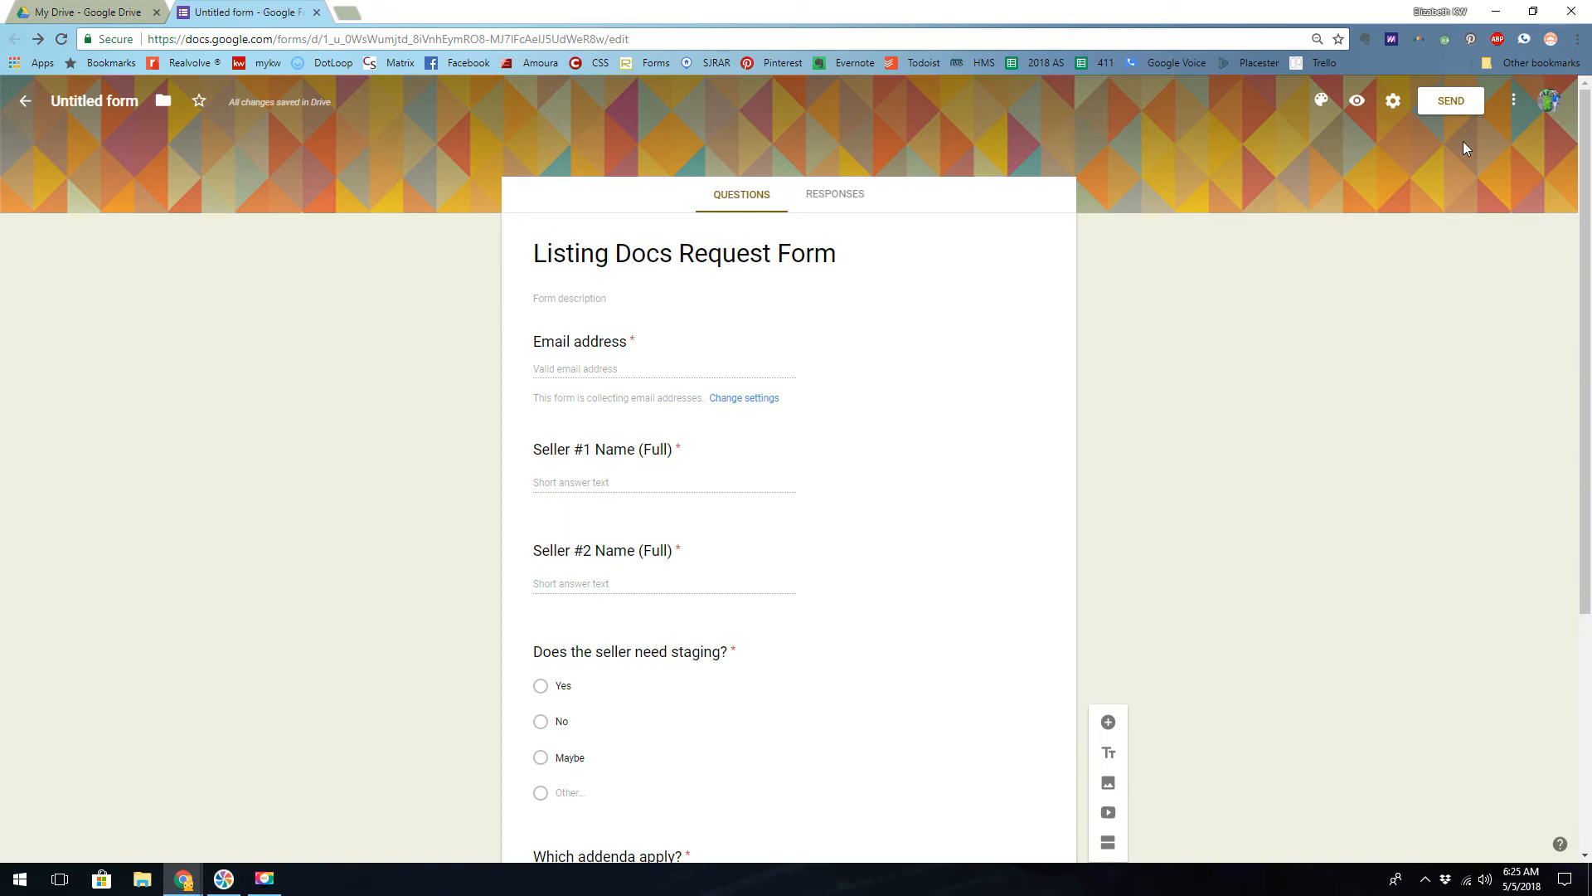
# - Copy the form's shareable link with the full URL and close the sending options
pyautogui.click(1447, 106)
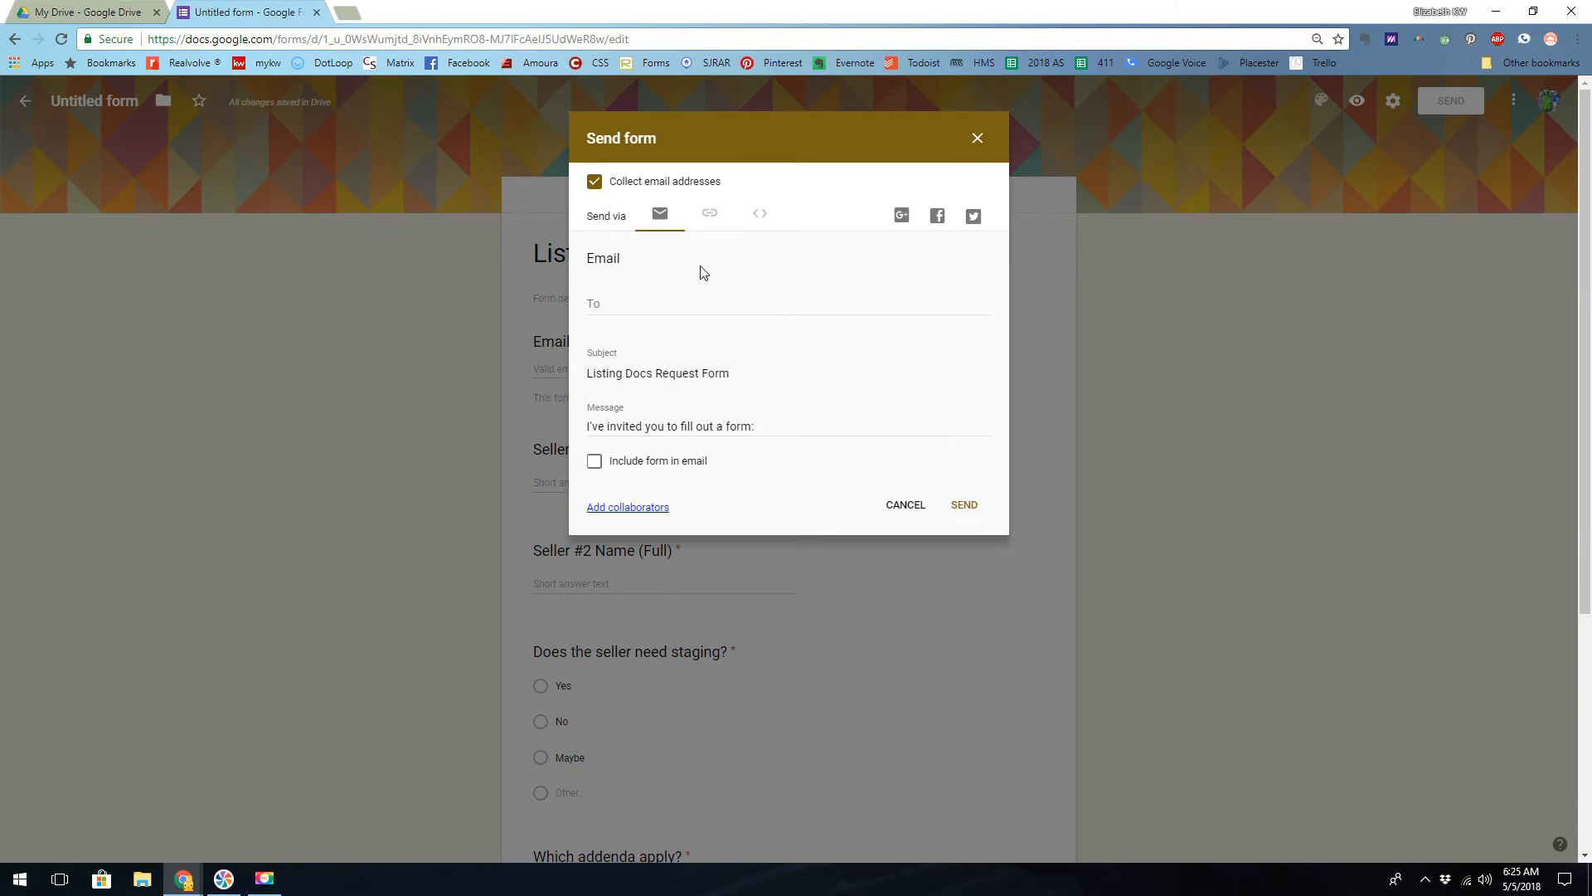
pyautogui.click(710, 218)
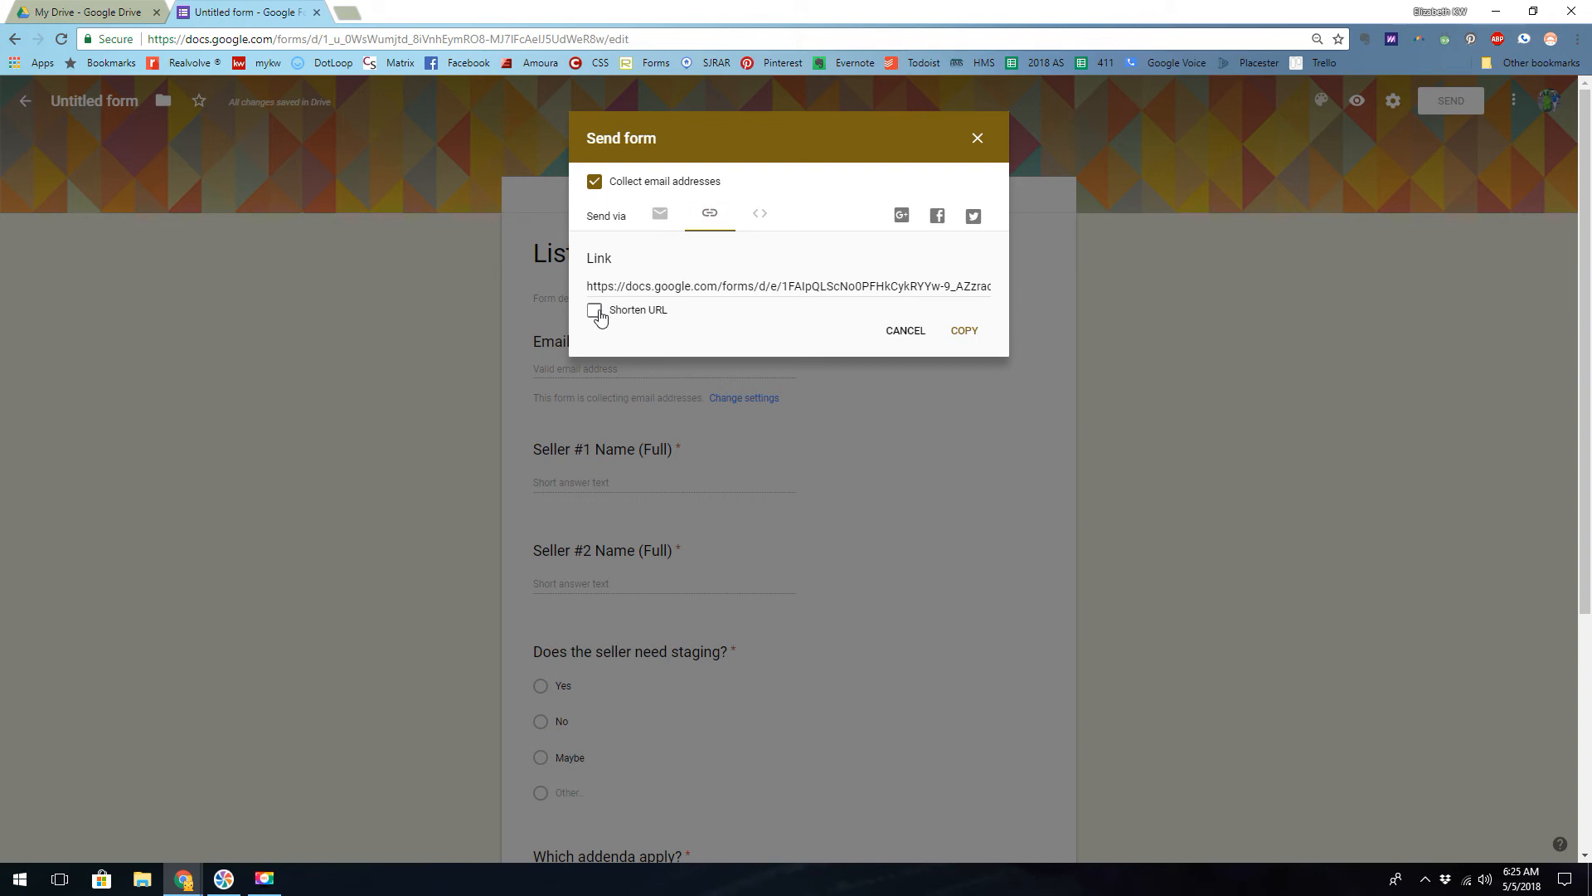
pyautogui.click(965, 332)
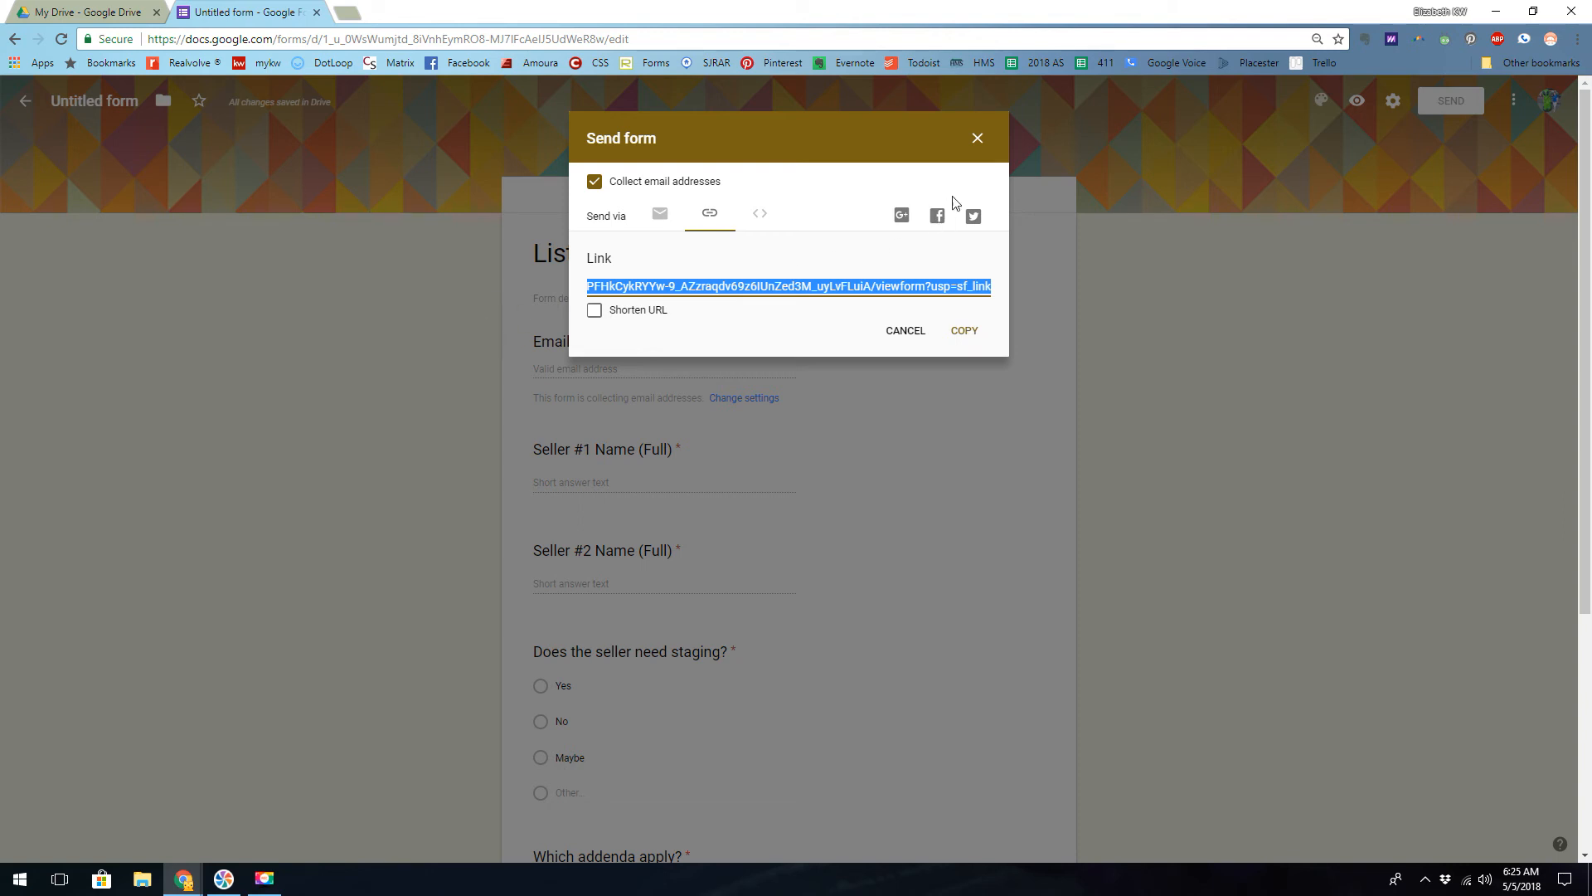
pyautogui.click(976, 139)
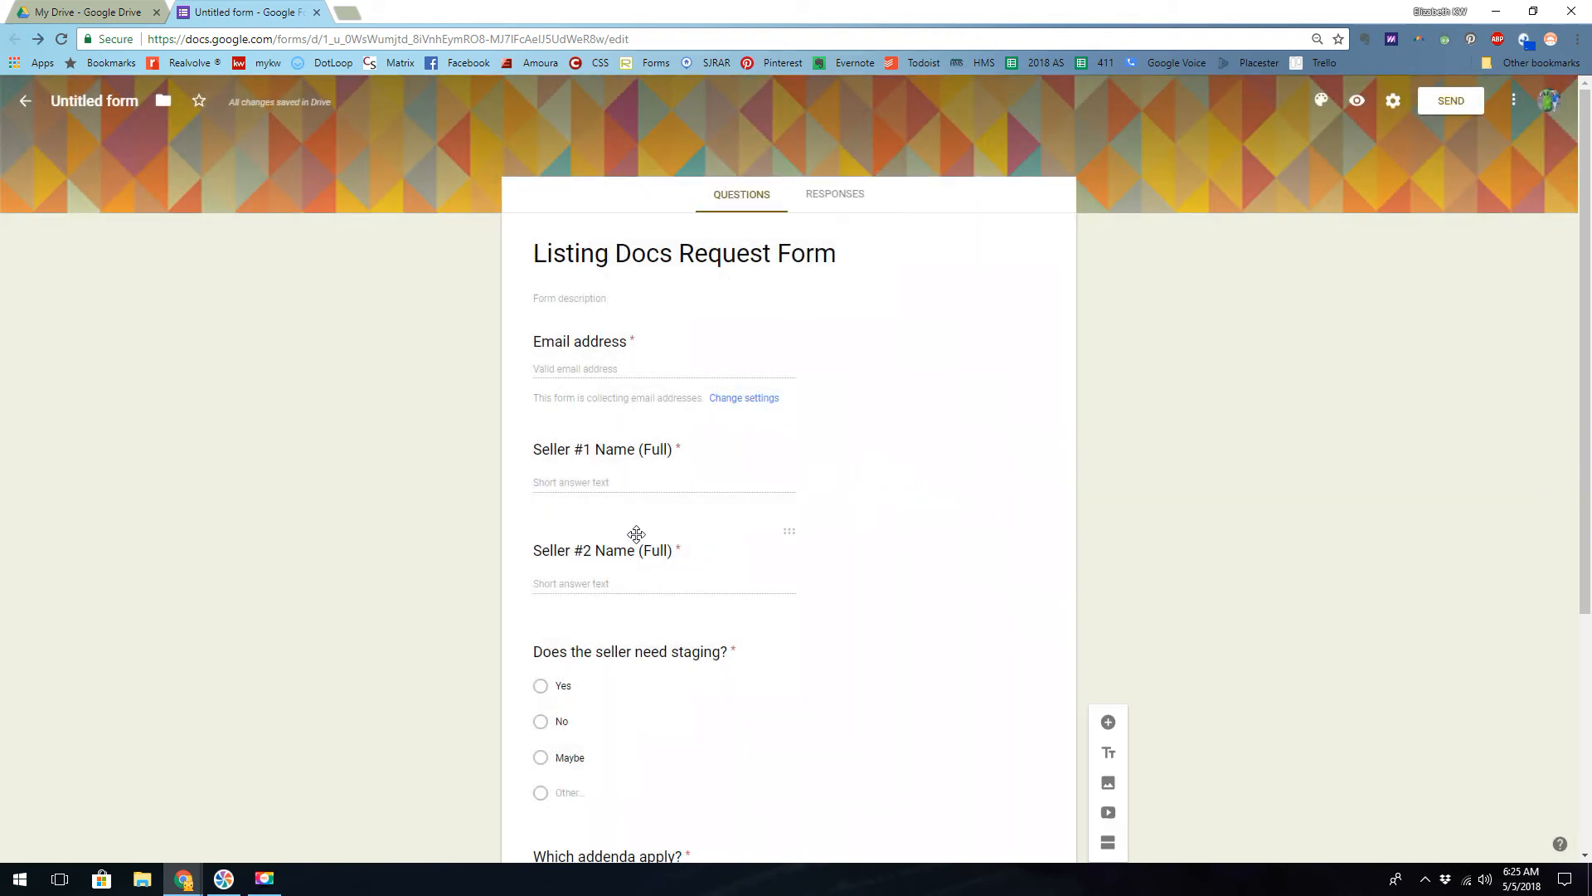
pyautogui.click(581, 479)
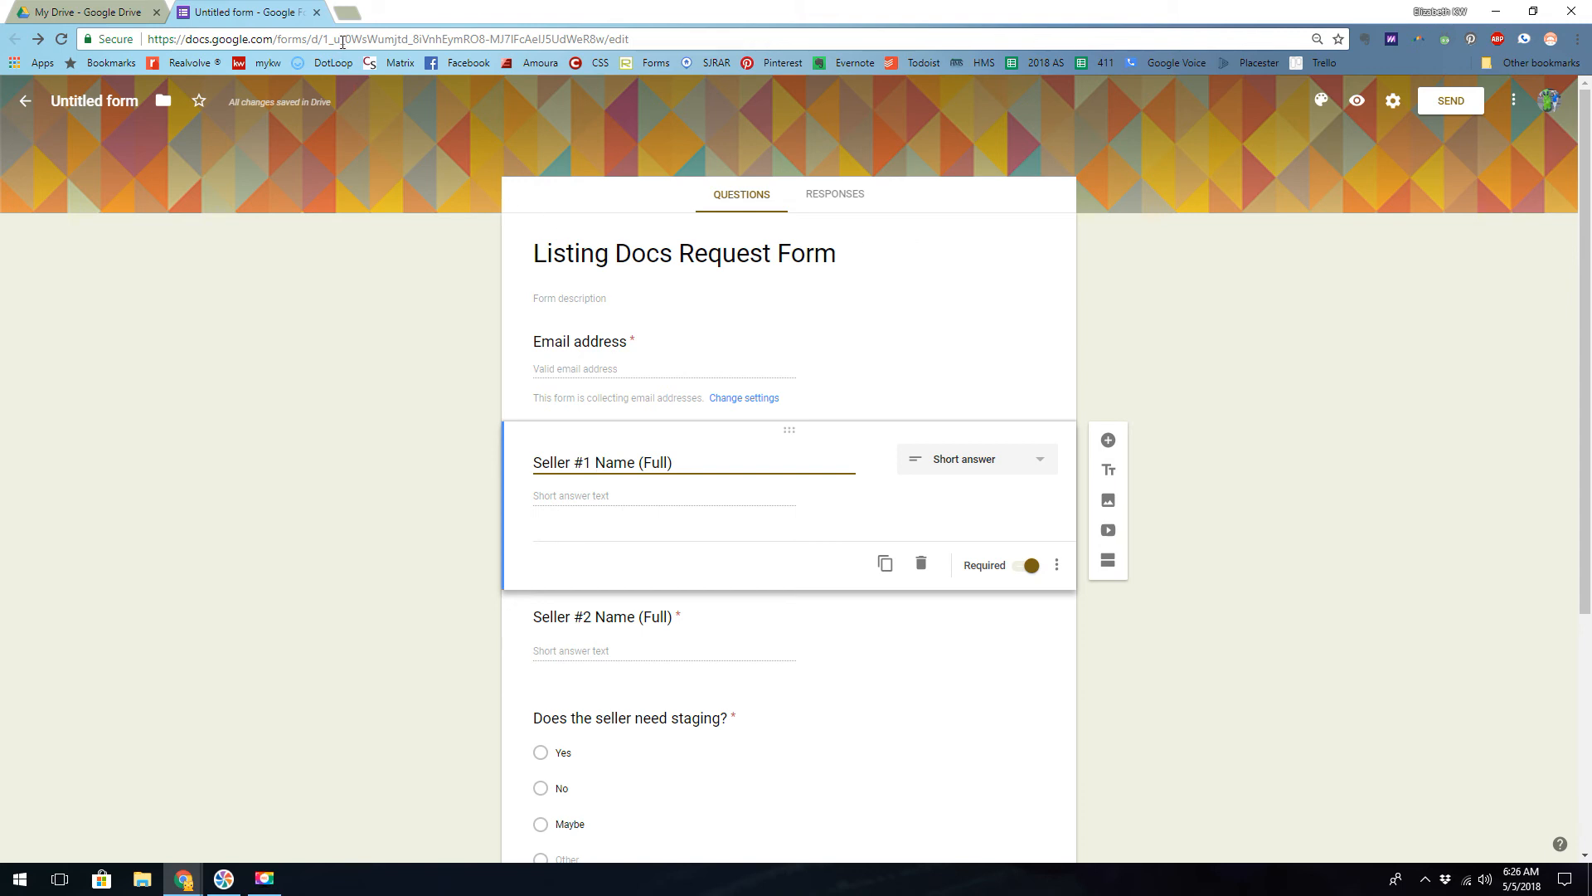
# - Open the copied form link in a new browser tab
pyautogui.click(345, 13)
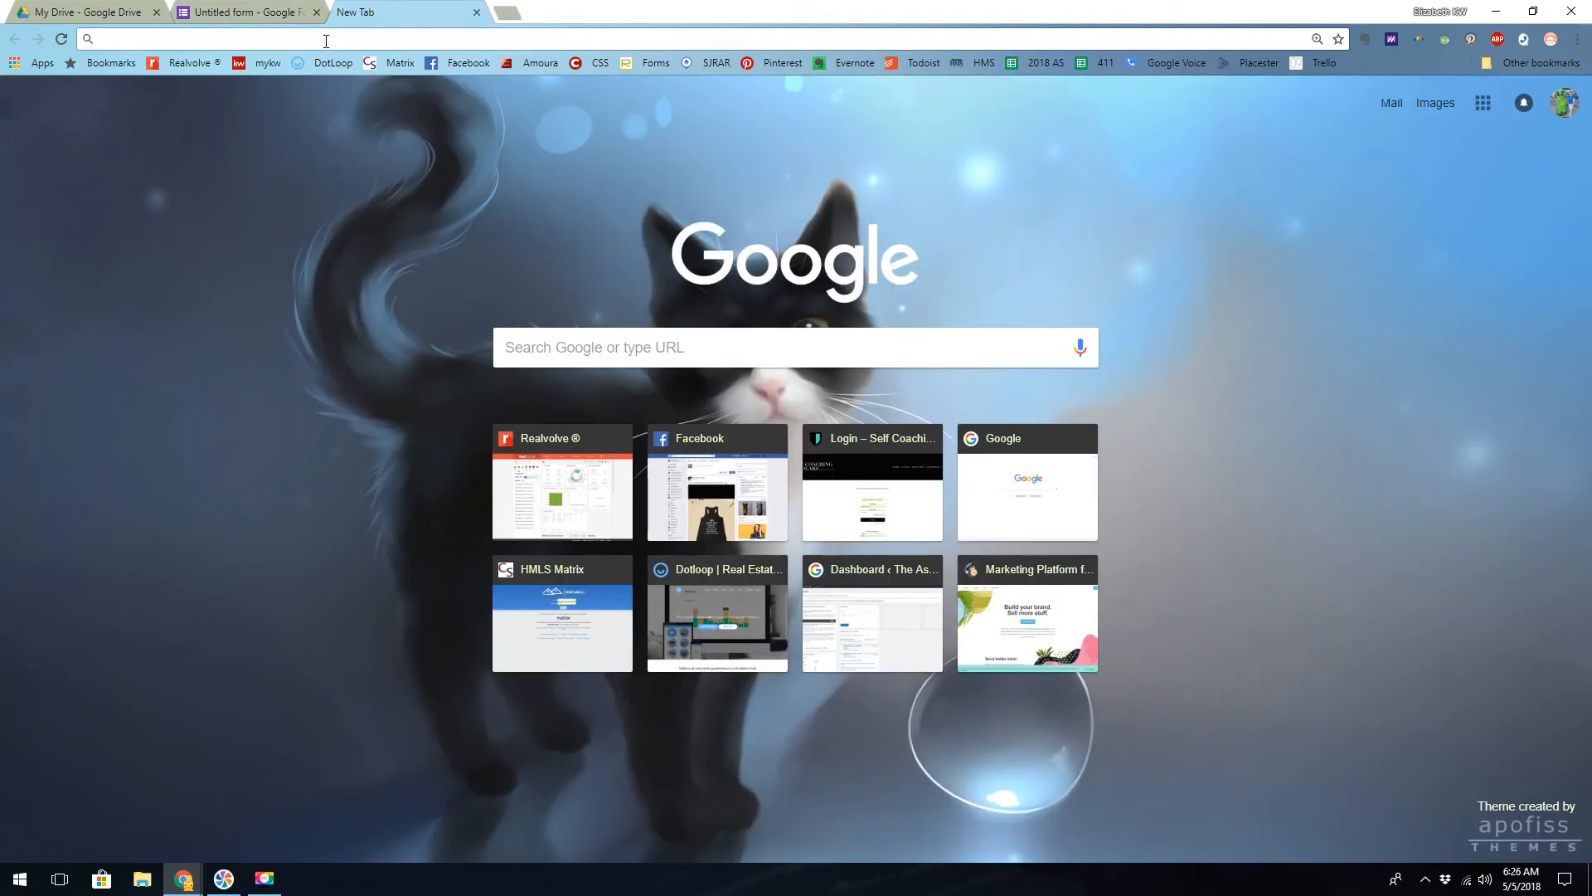
pyautogui.hotkey('ctrl', 'v')
pyautogui.press('Return')
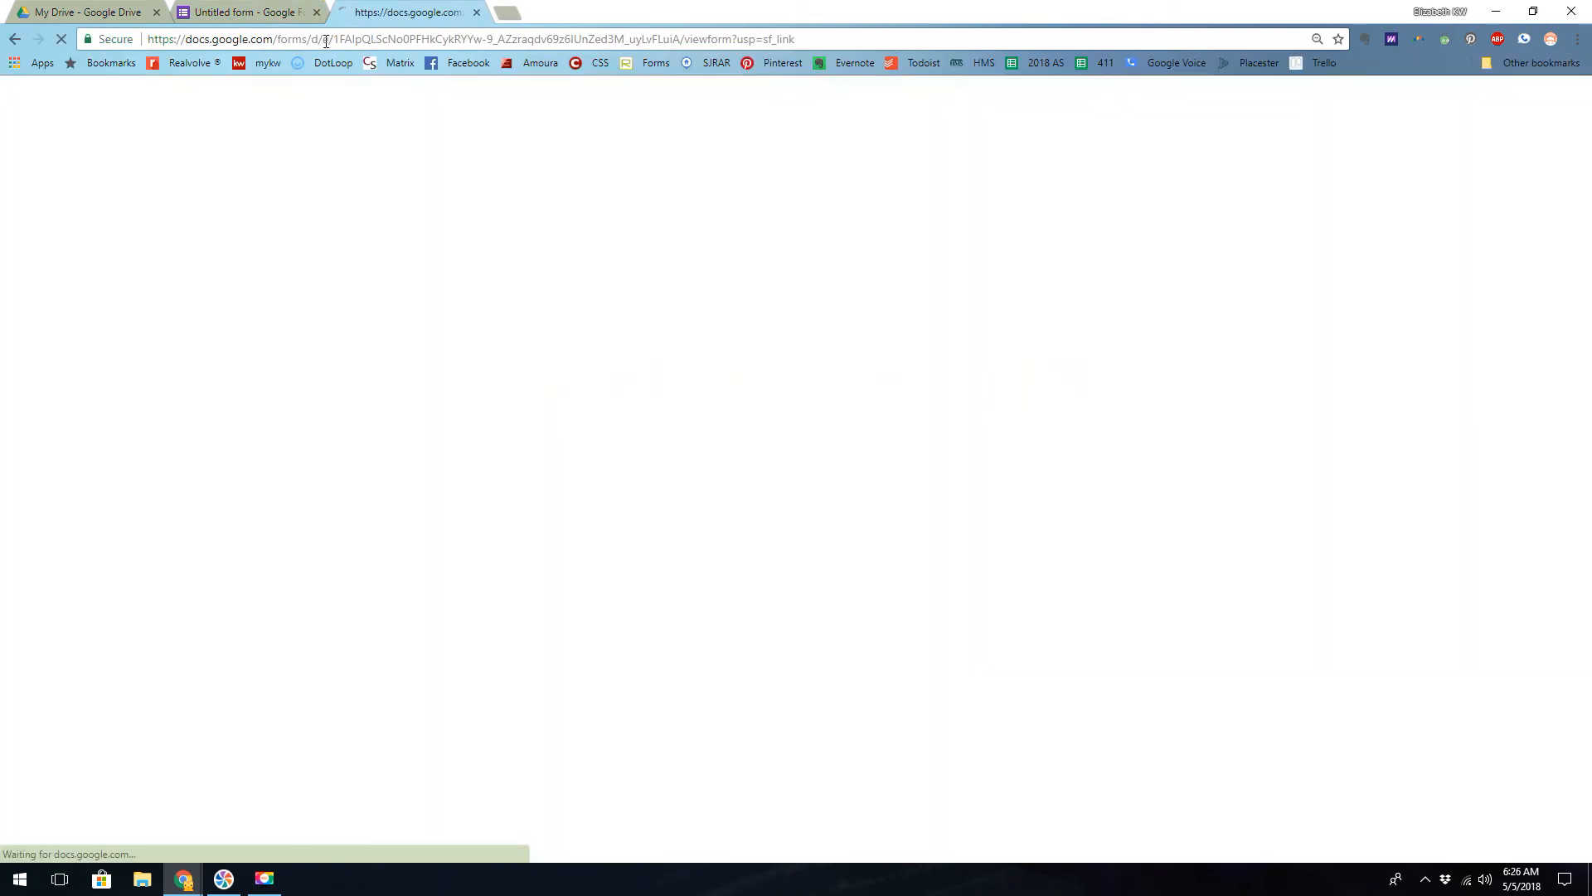
# - Fill the live form with test text: "rger" as email address, "ggdgs" as Seller #1 and "dgsg" as Seller #2
pyautogui.click(607, 377)
pyautogui.write('rger')
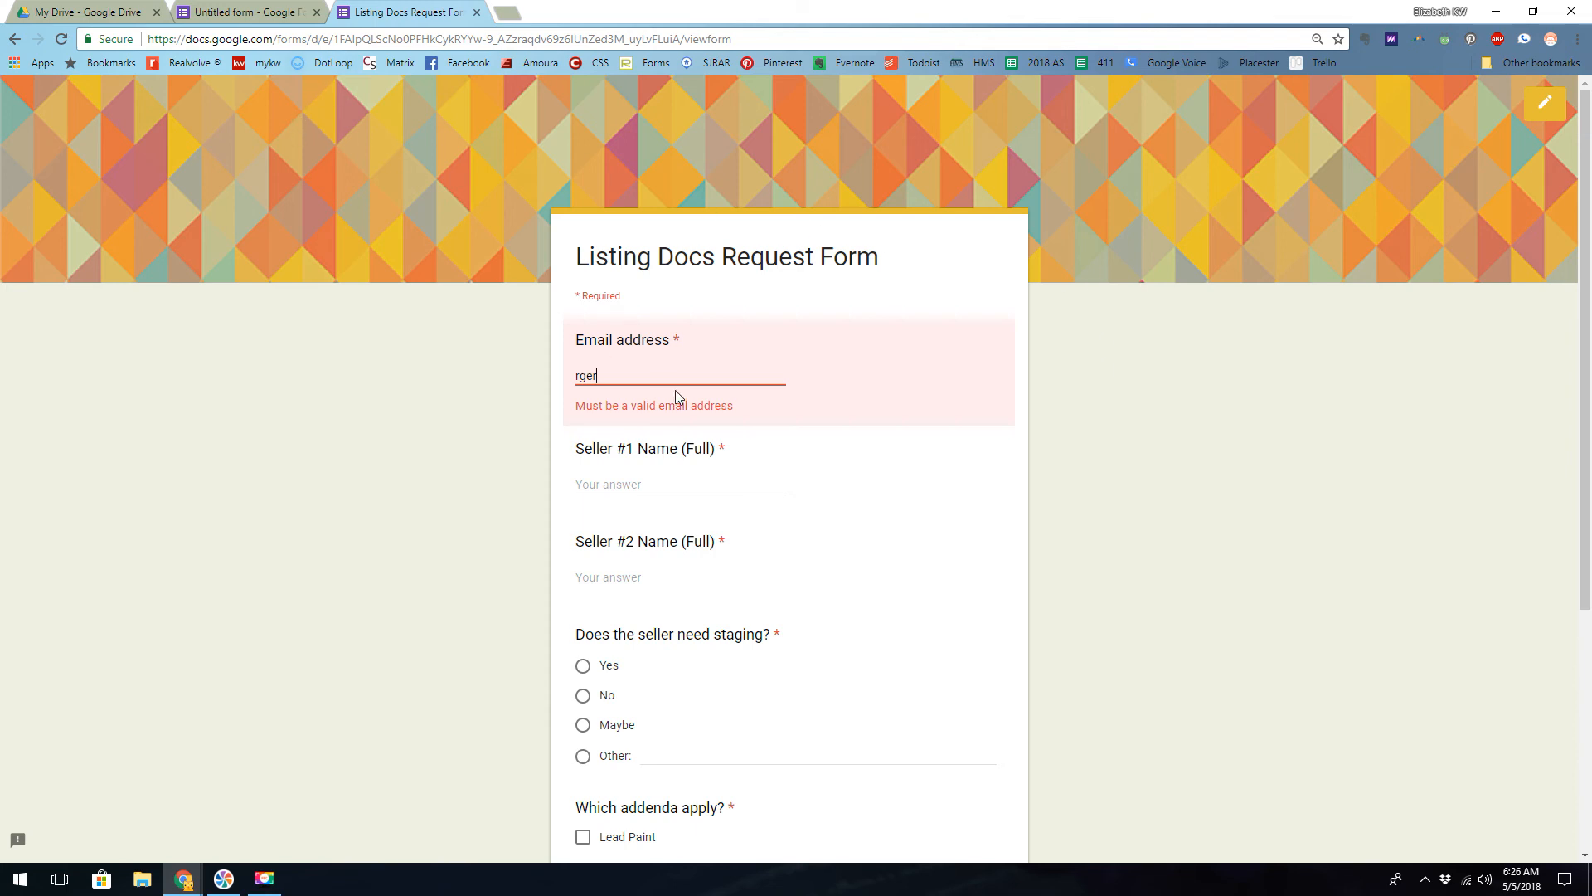
pyautogui.click(617, 488)
pyautogui.write('ggdgs')
pyautogui.scroll(-3, 622, 303)
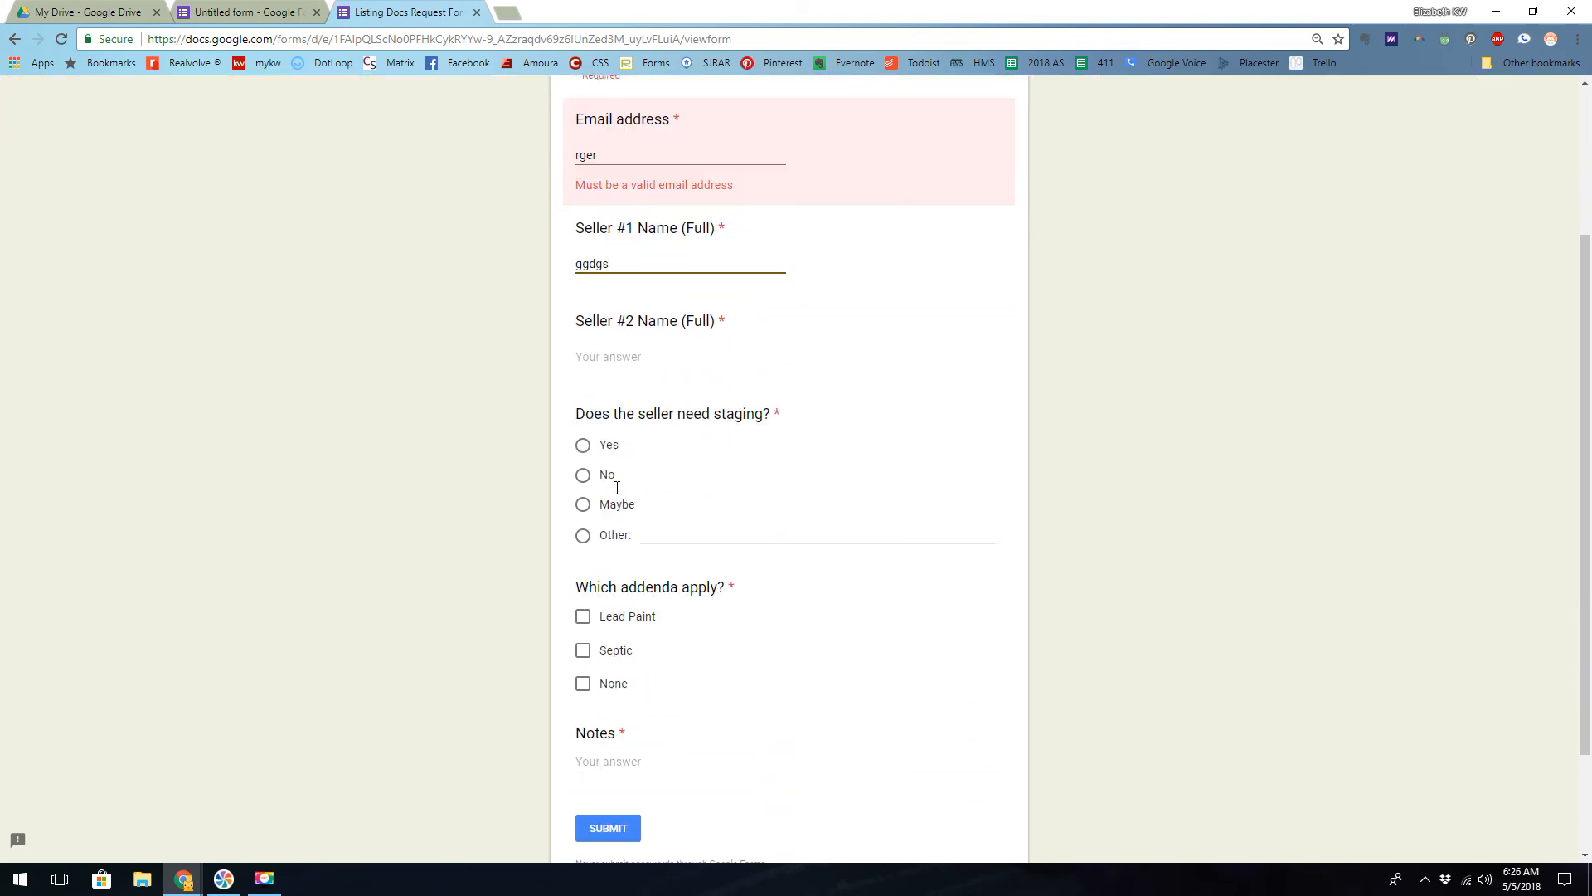
pyautogui.click(622, 302)
pyautogui.write('dgsg')
# - Answer Yes to staging and Lead Paint for the addenda, and try to submit the response without notes
pyautogui.click(583, 389)
pyautogui.click(583, 561)
pyautogui.scroll(-2, 586, 562)
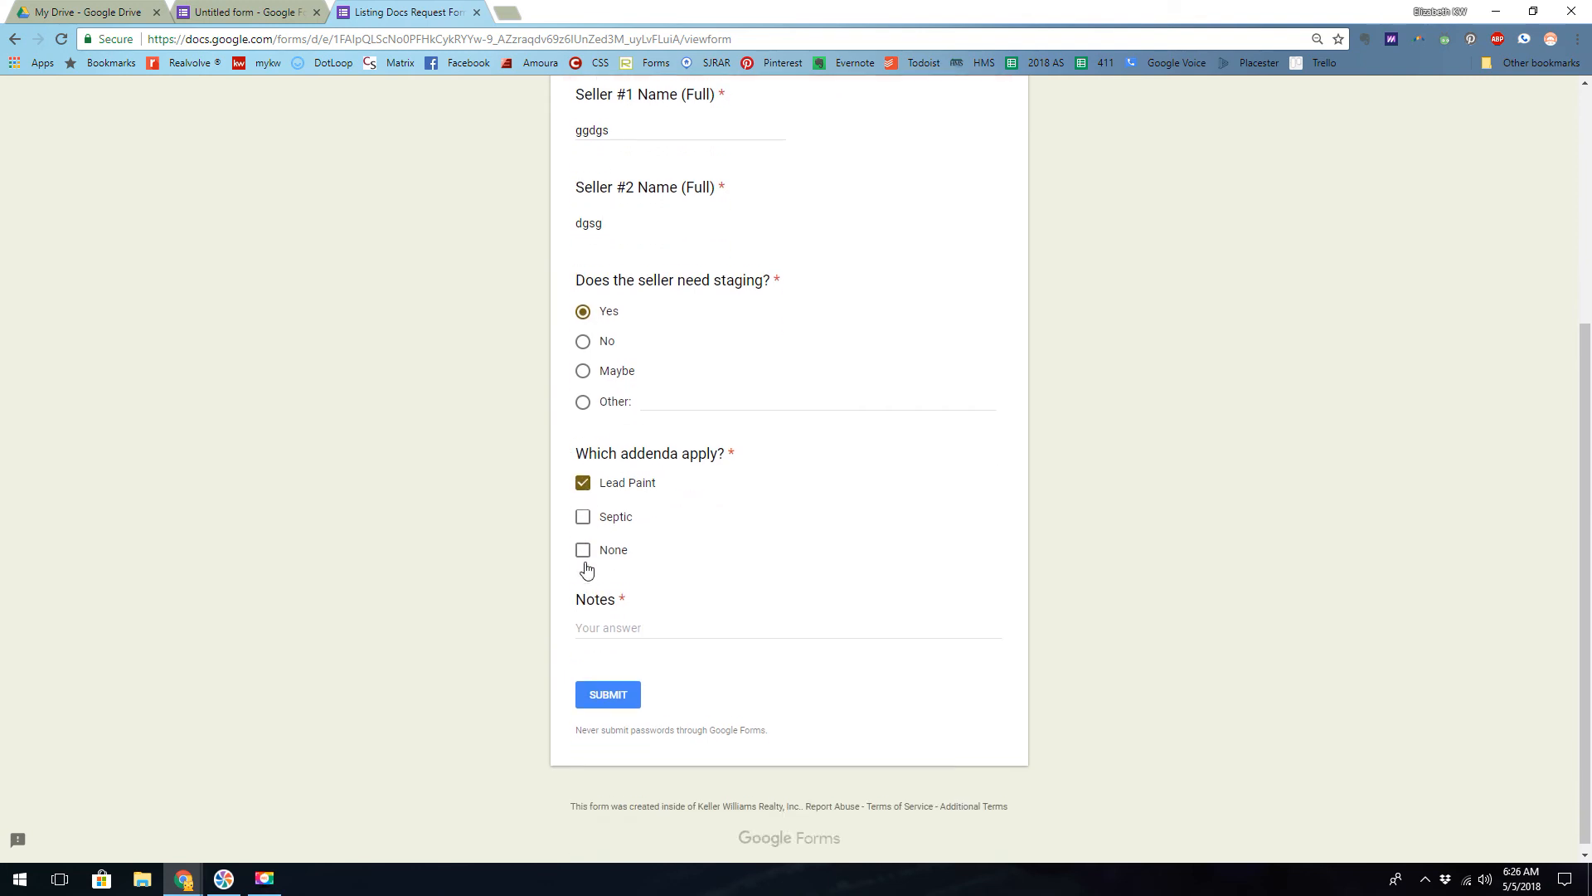
pyautogui.click(606, 693)
# - Replace the test text in the email address field with a valid e-mail address
pyautogui.moveTo(600, 377); pyautogui.dragTo(565, 382)
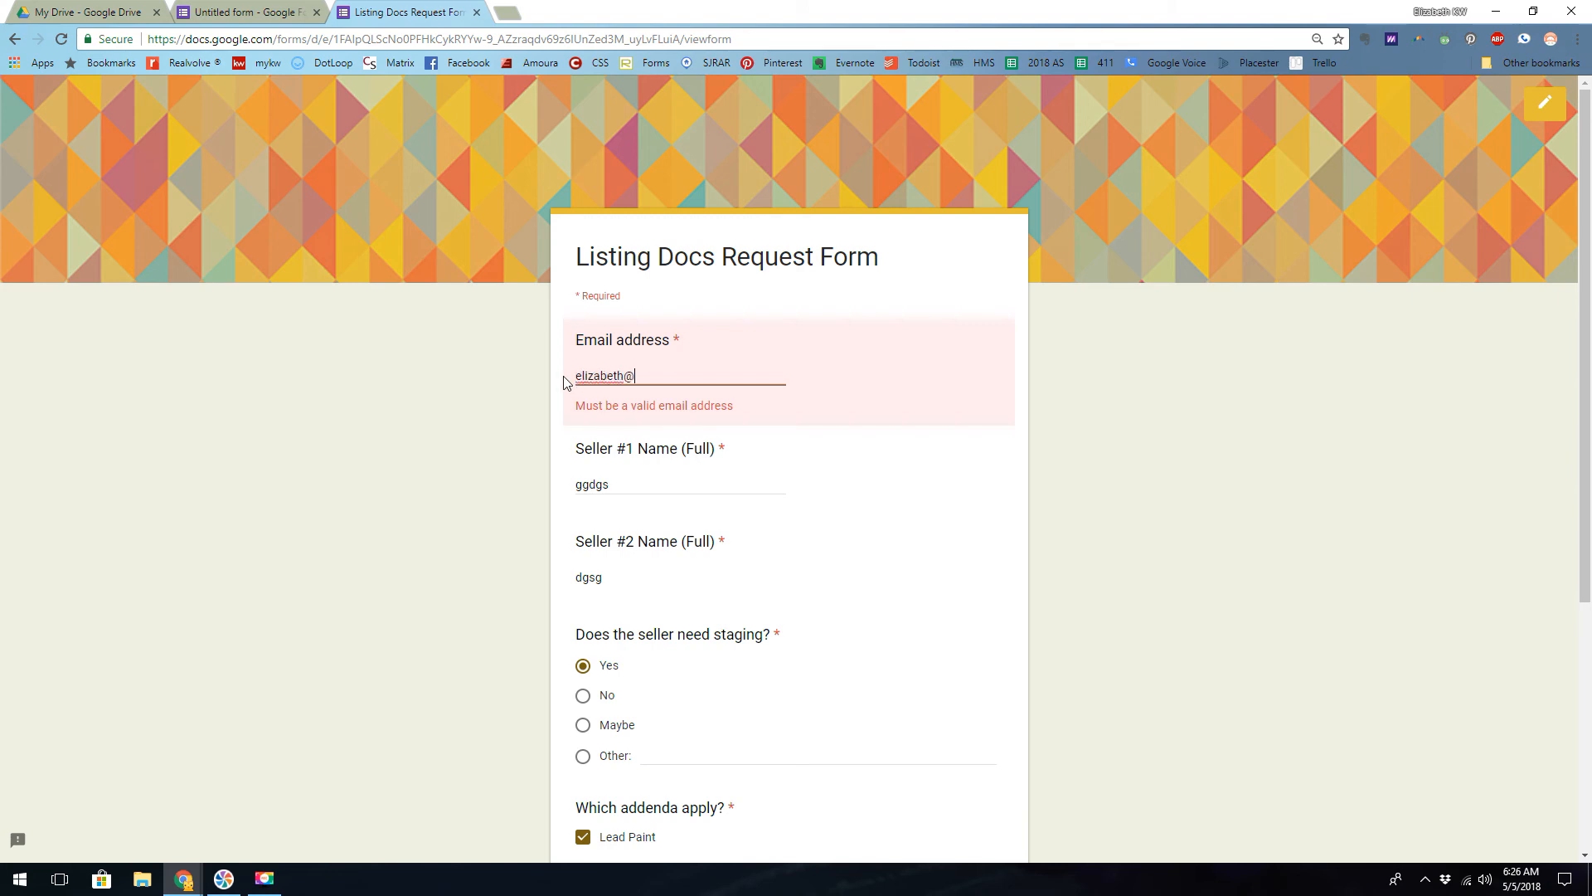
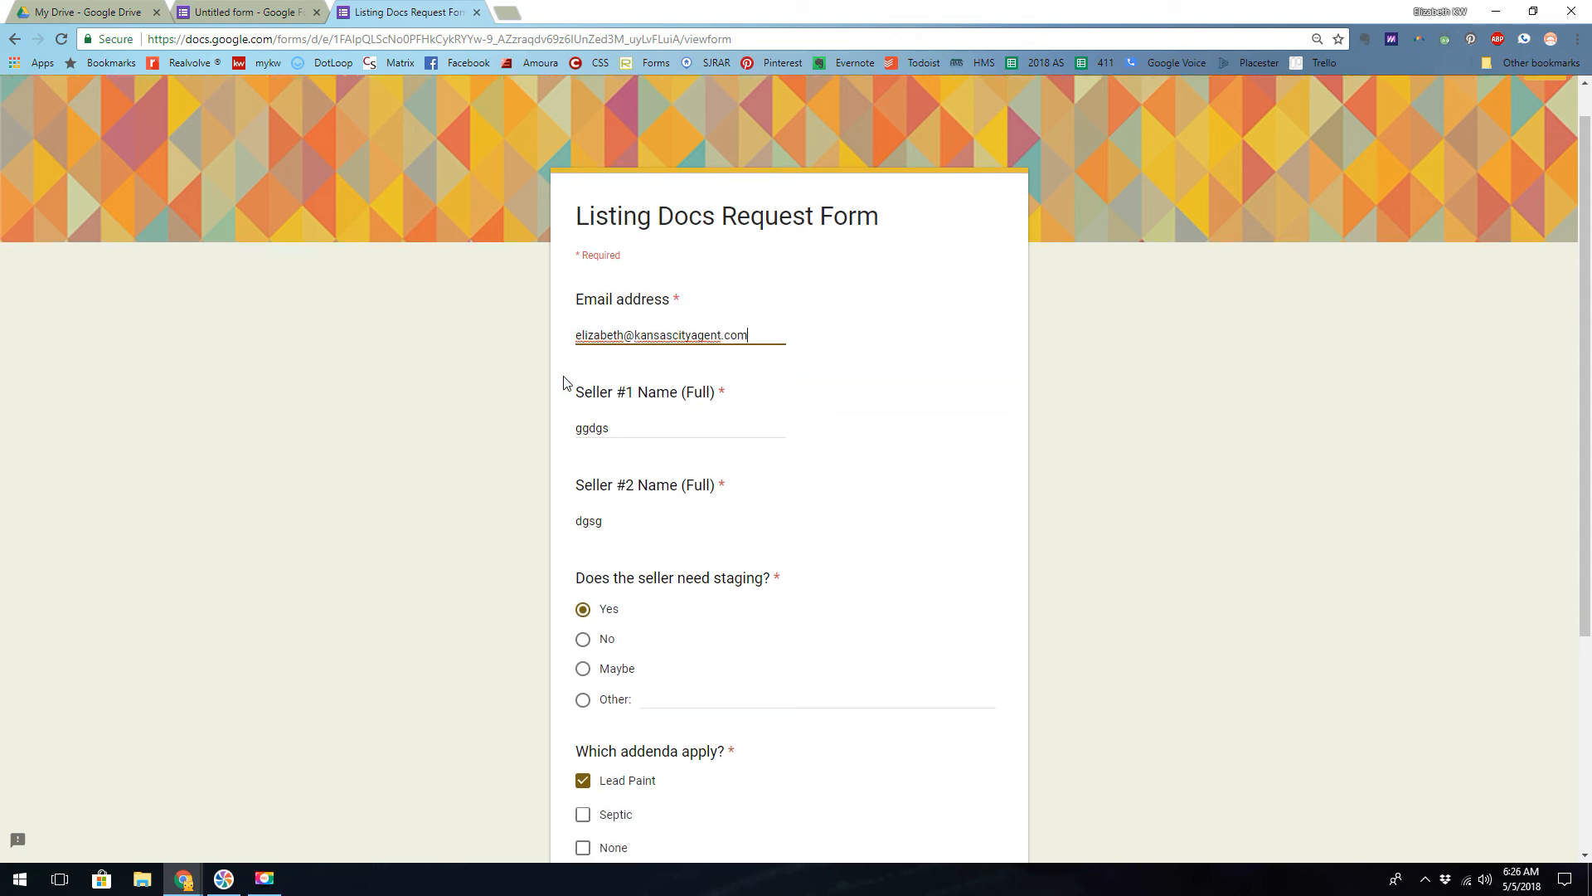
# - Enter "N/A" as the Notes answer and submit the response
pyautogui.scroll(-4, 593, 477)
pyautogui.click(628, 605)
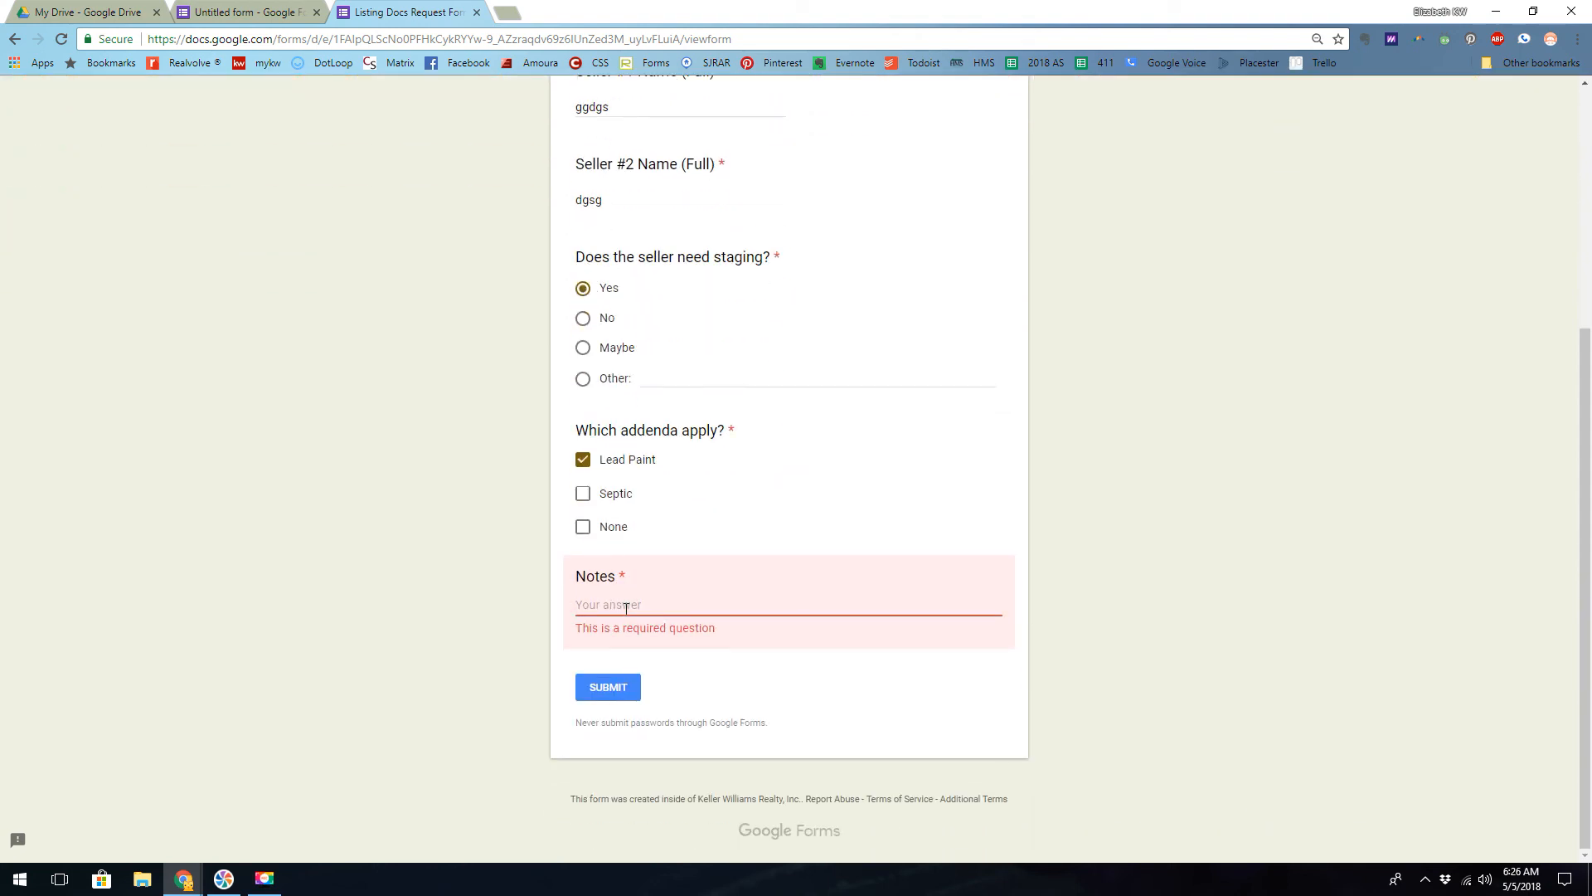
pyautogui.write('N/A')
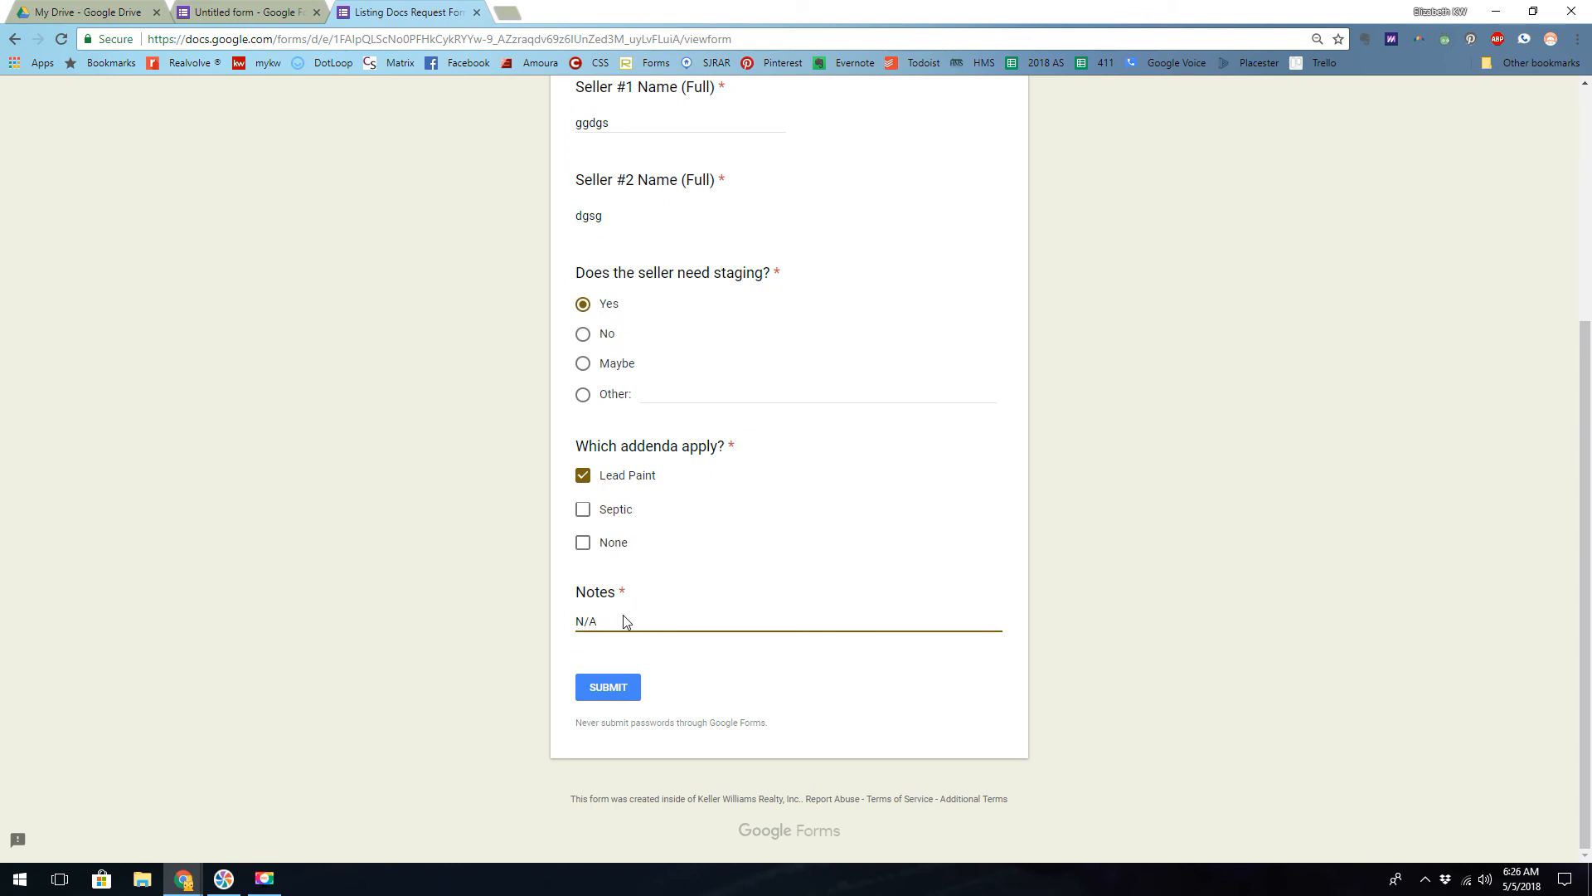
pyautogui.click(598, 681)
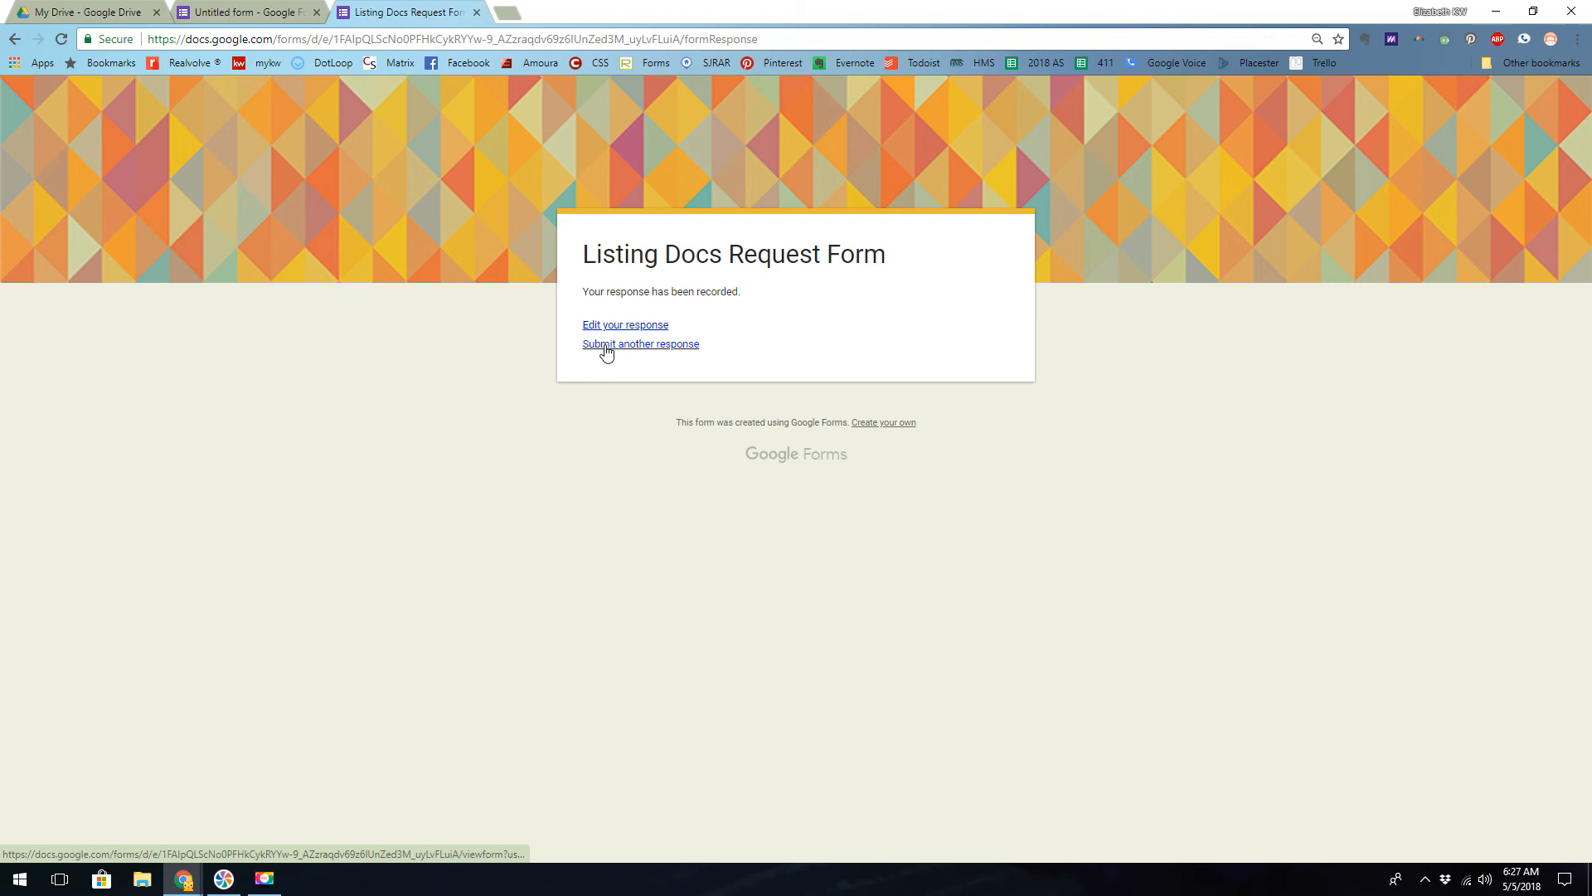
# - Return to the form editor and view the submitted answers as an individual response
pyautogui.click(214, 15)
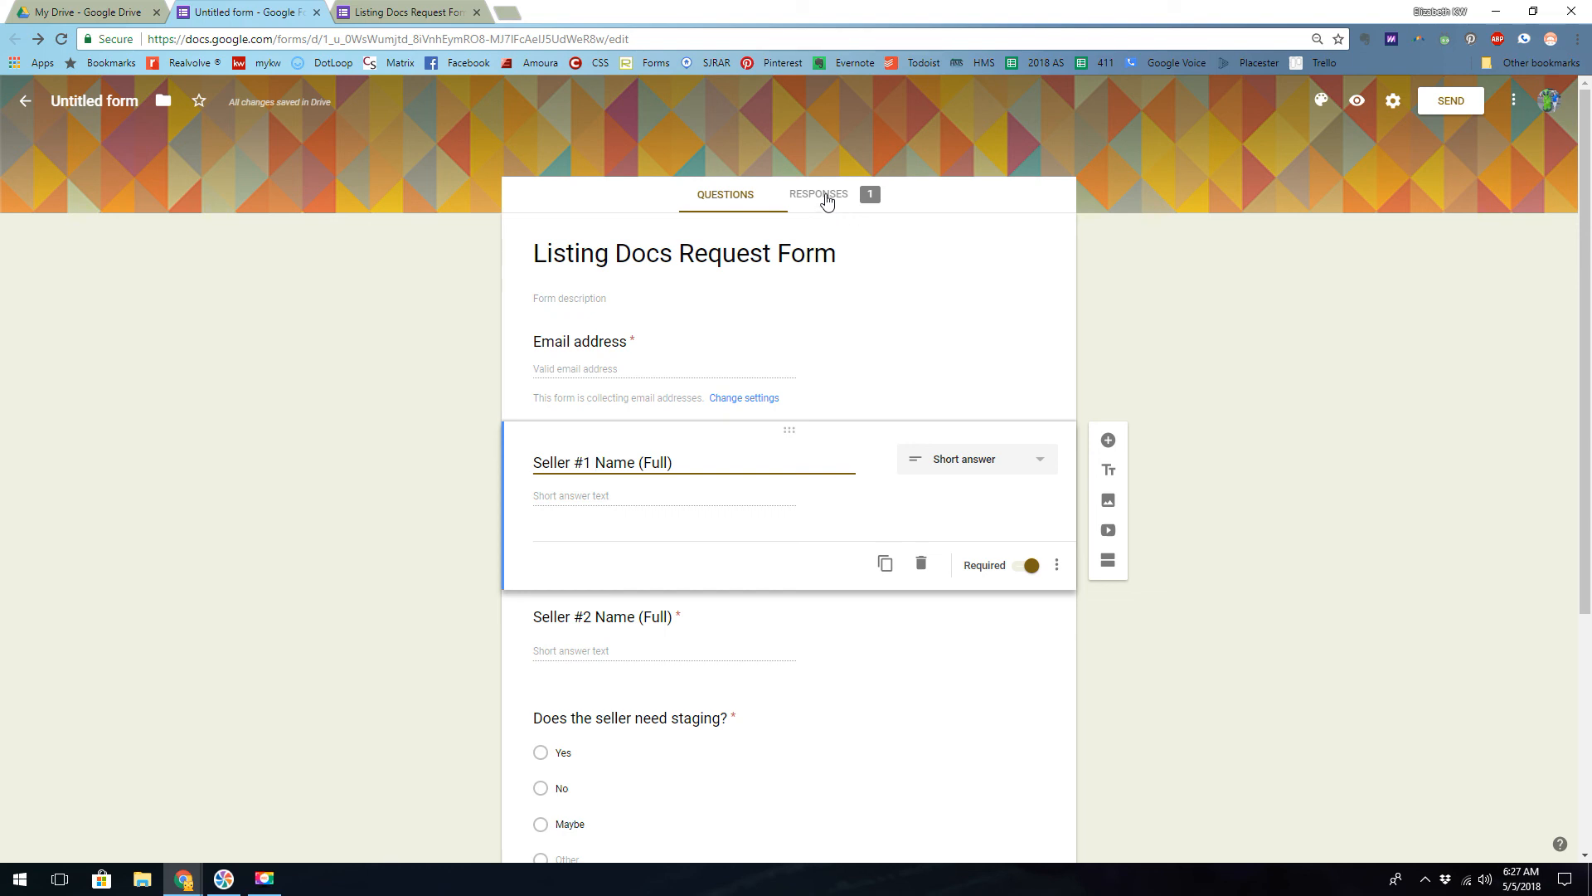
pyautogui.click(826, 197)
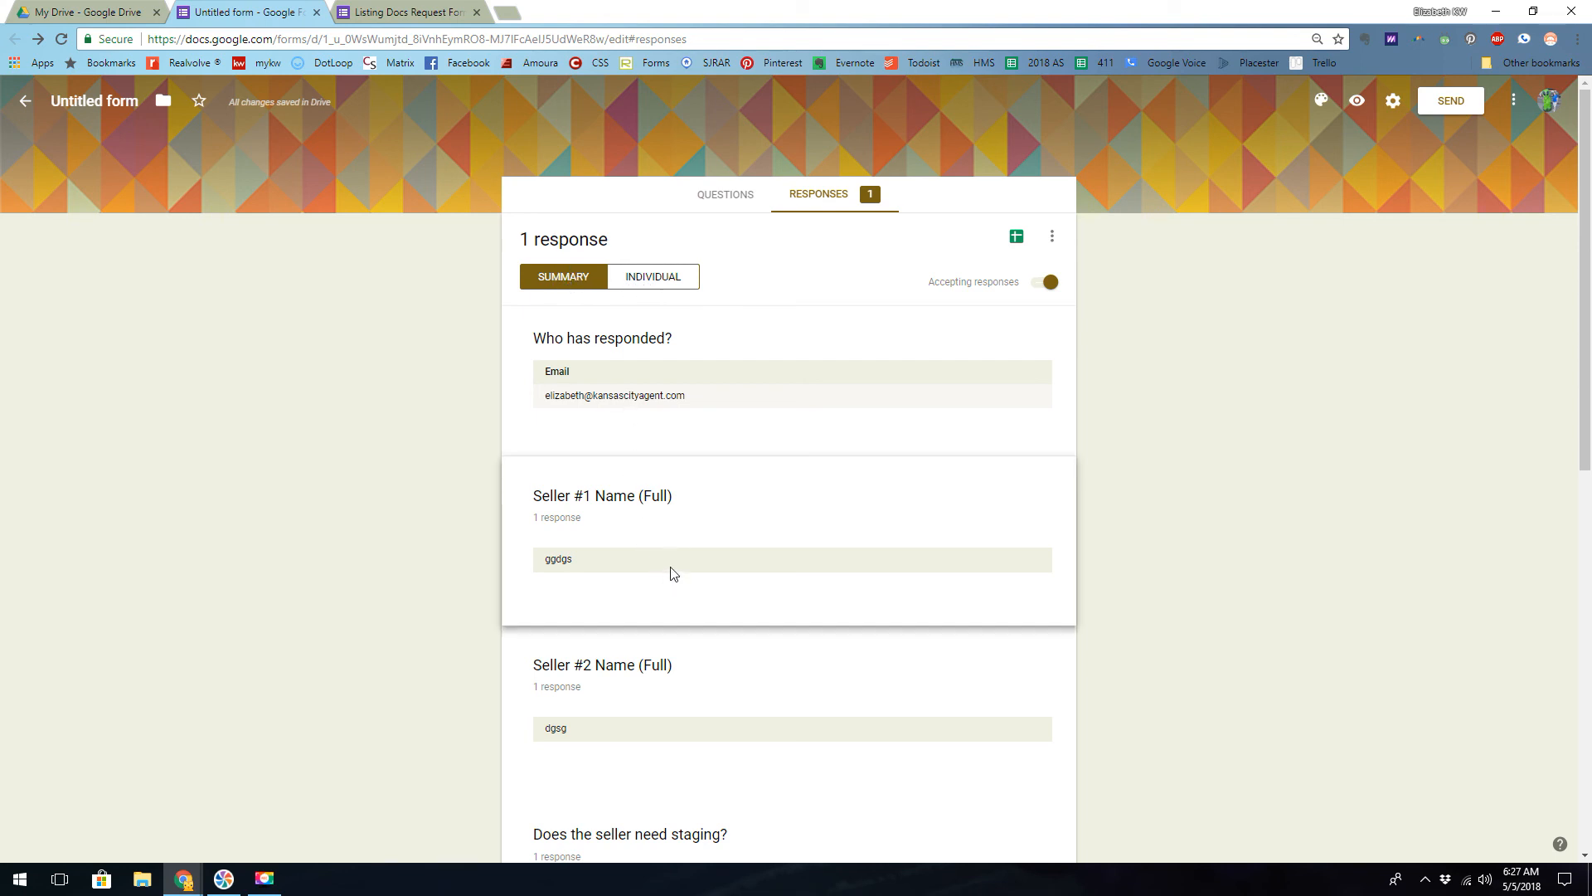
pyautogui.click(659, 280)
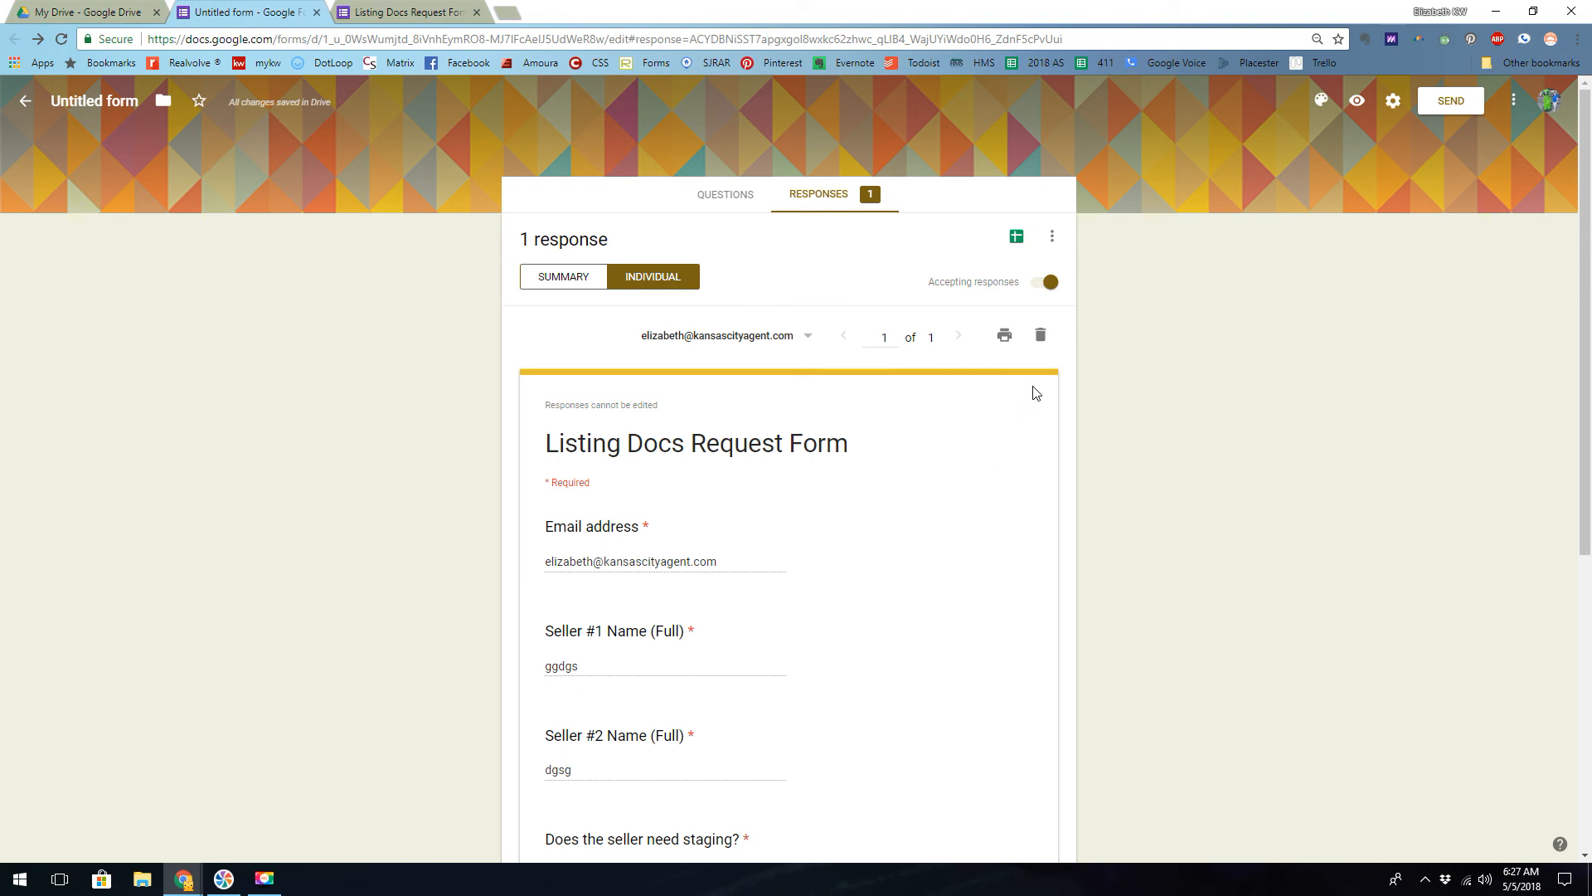
# - Open the print preview of the individual response and look through its pages
pyautogui.click(1003, 338)
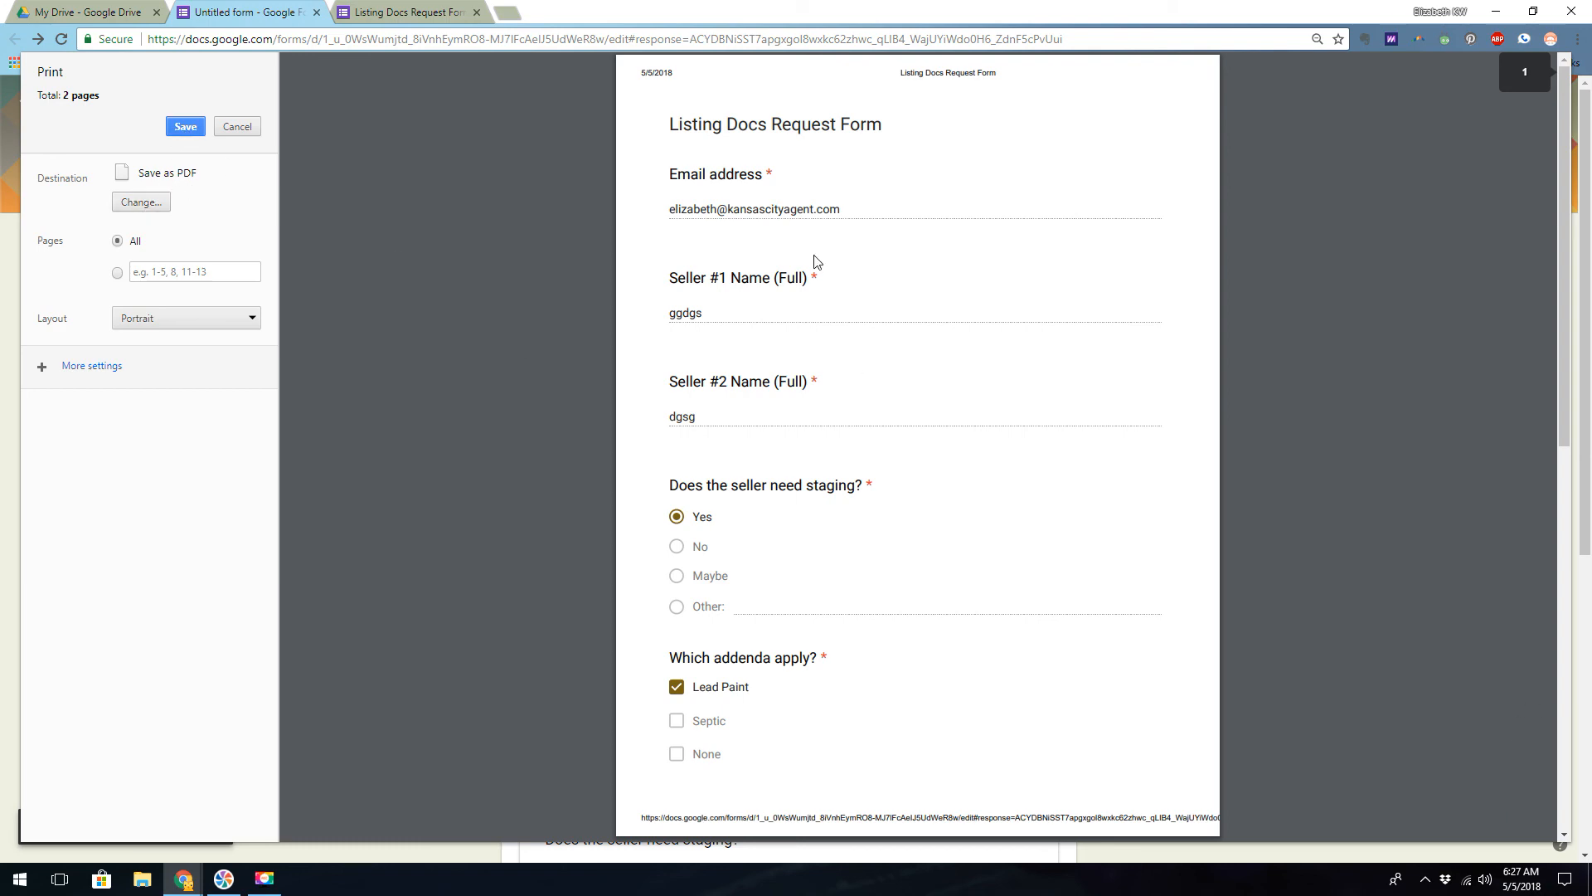
pyautogui.scroll(-5, 827, 481)
pyautogui.scroll(-5, 827, 482)
pyautogui.scroll(9, 827, 482)
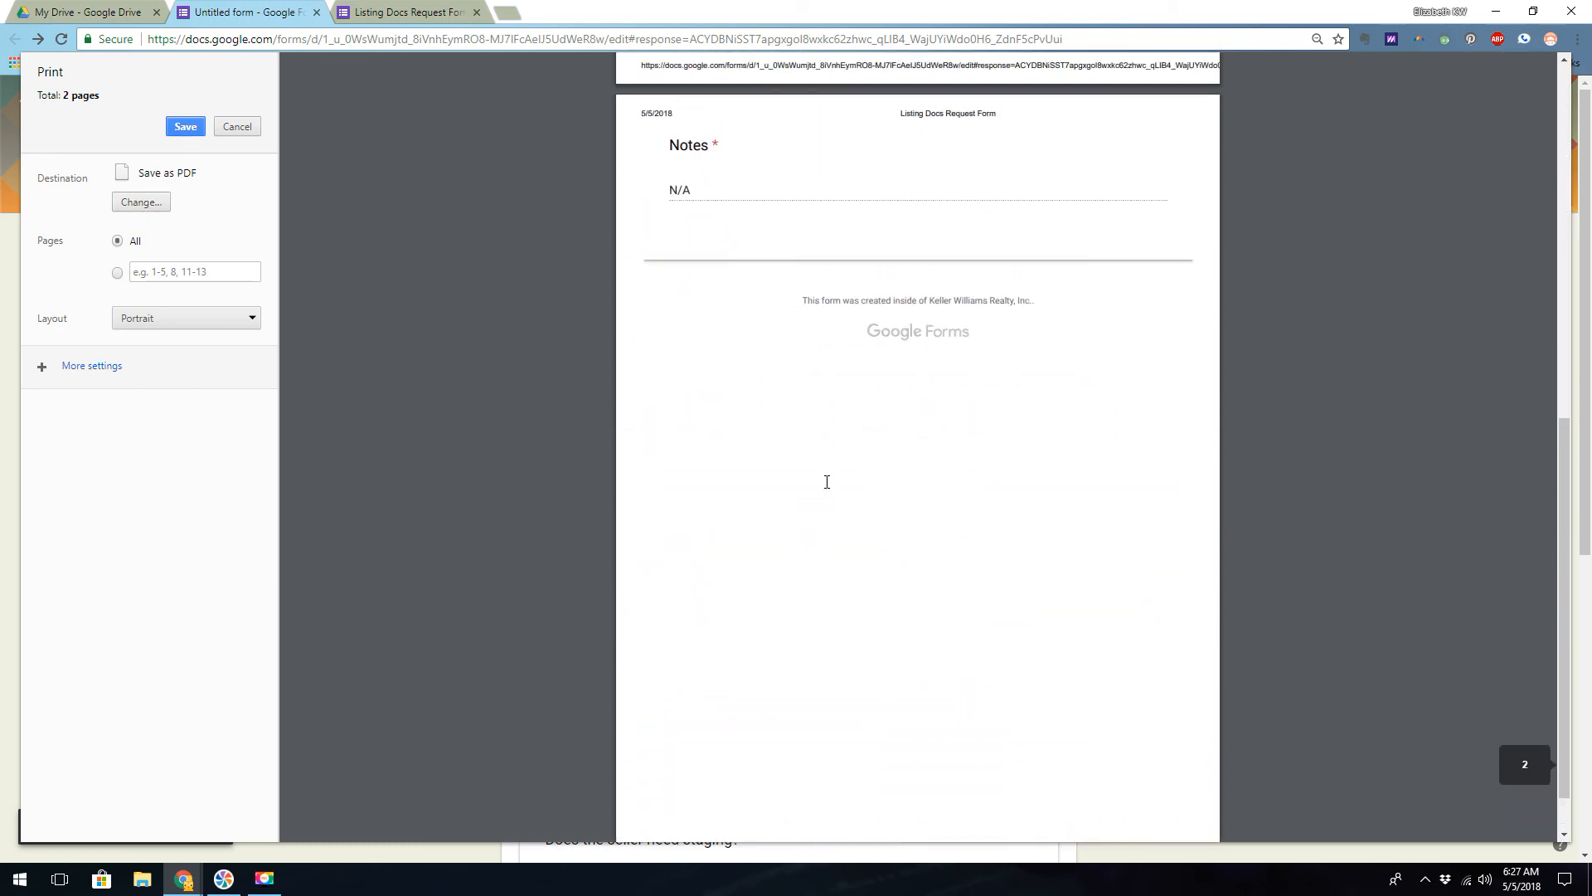
pyautogui.scroll(1, 827, 482)
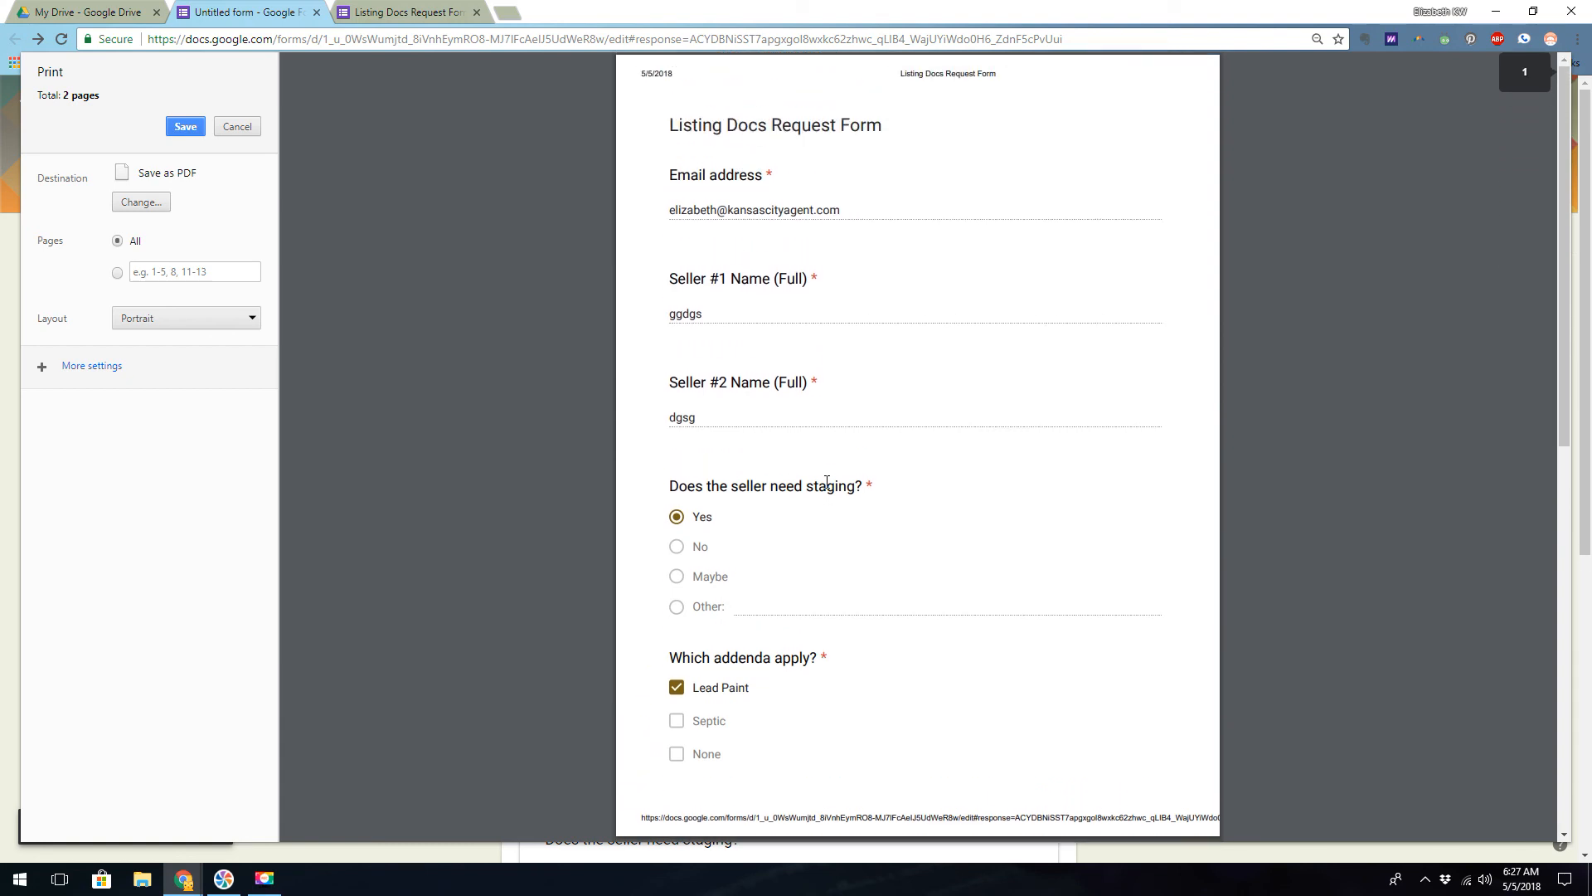